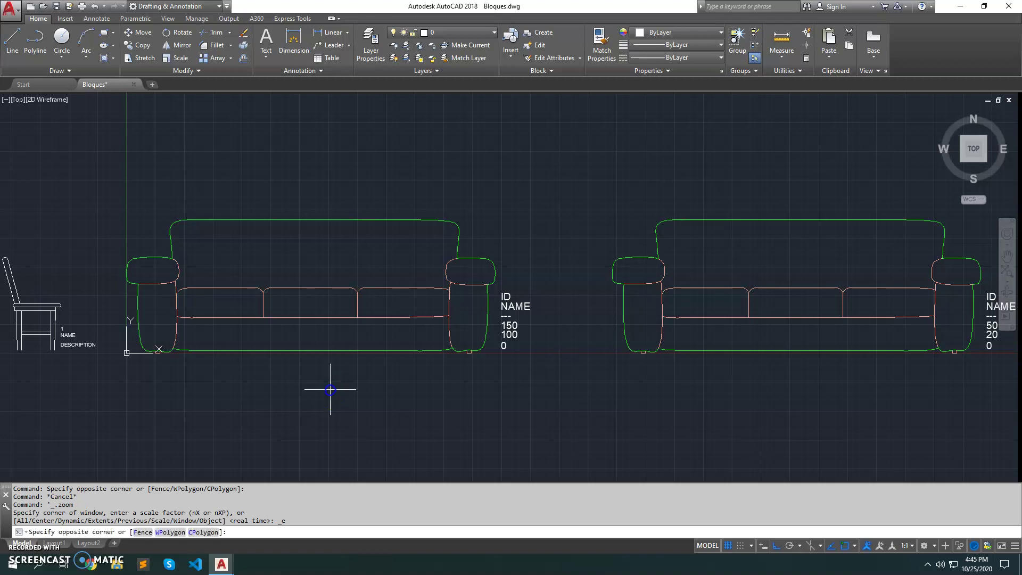
- Run the sumblocks macro with -VBARUN so the sofa totals read 250 and 70
{"action": "middle_click_drag", "start_coordinate": [439, 373], "coordinate": [392, 367]}
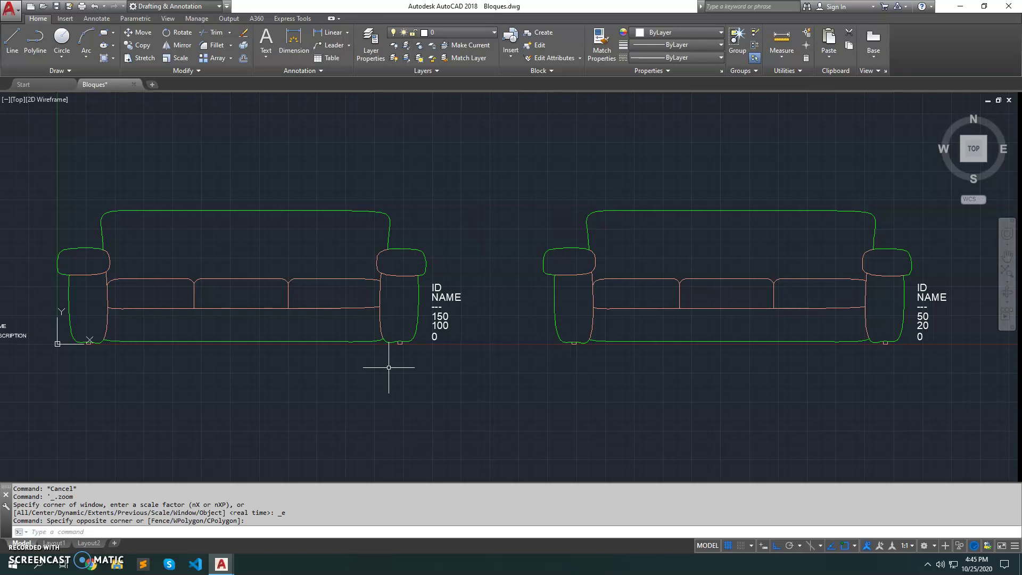
{"action": "scroll", "coordinate": [415, 361], "scroll_direction": "up", "scroll_amount": 1}
{"action": "scroll", "coordinate": [391, 335], "scroll_direction": "up", "scroll_amount": 2}
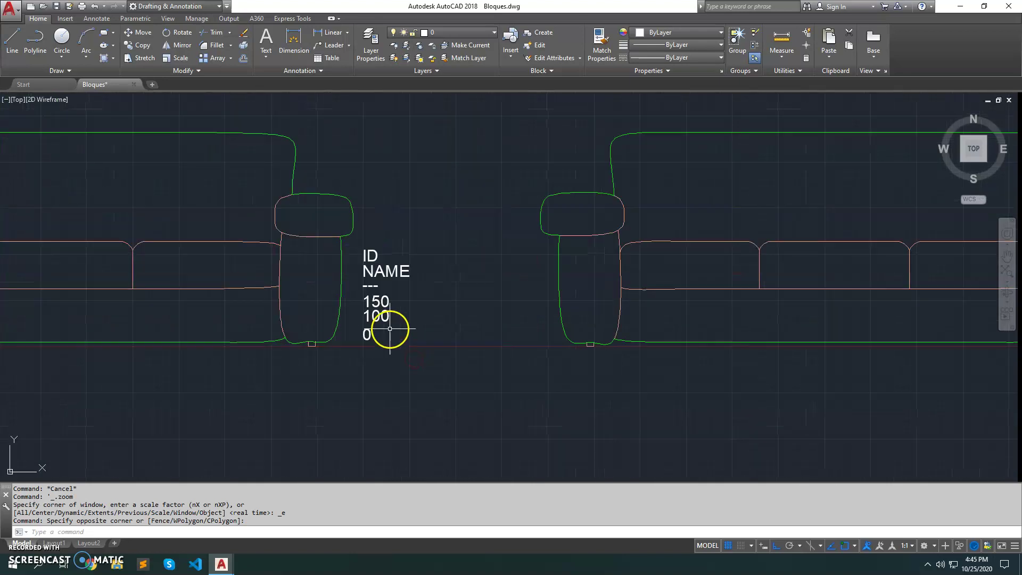
{"action": "middle_click_drag", "start_coordinate": [395, 331], "coordinate": [385, 336]}
{"action": "type", "text": "-vbae"}
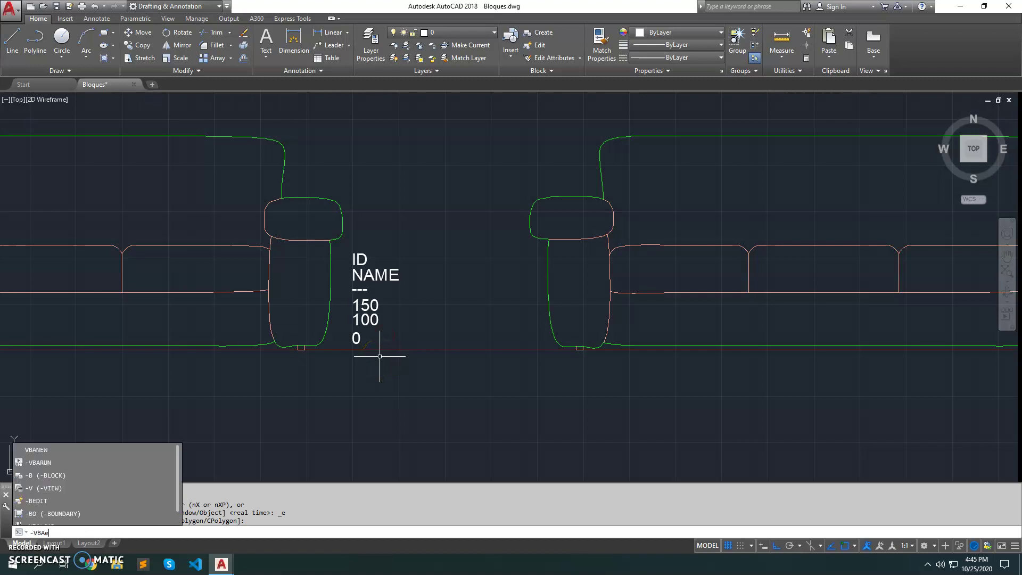
{"action": "type", "text": "run"}
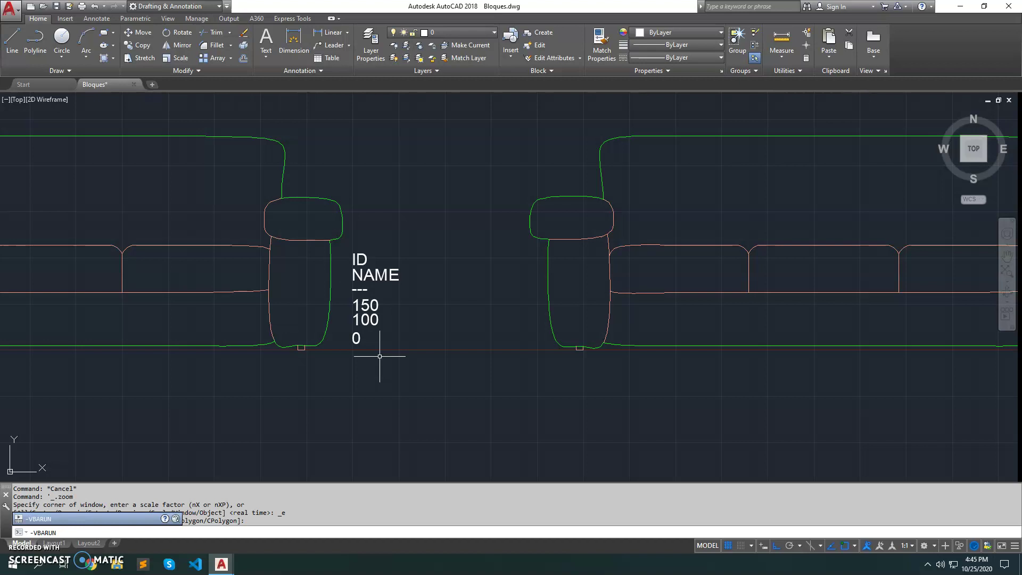
{"action": "key", "text": "Return"}
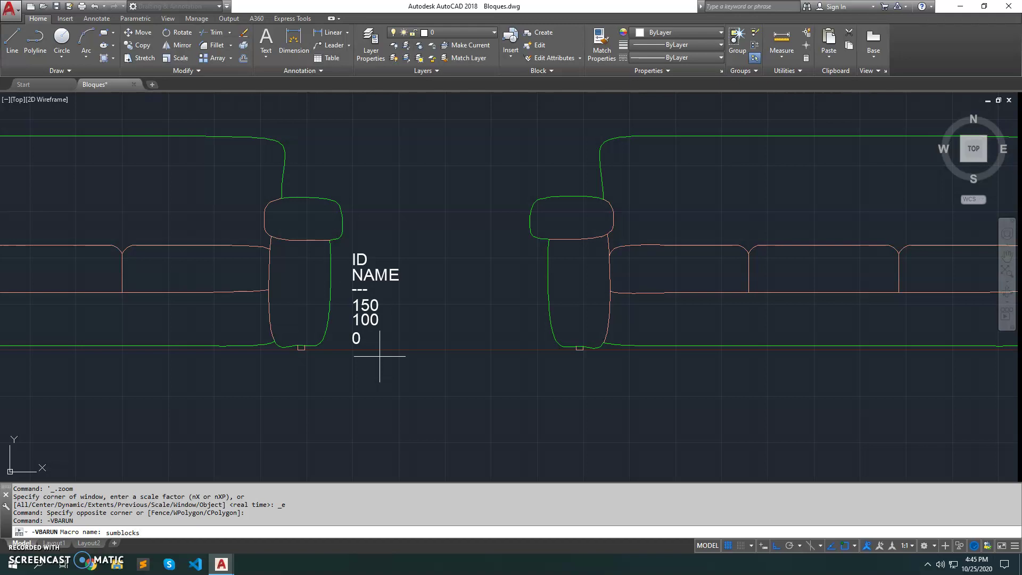
{"action": "key", "text": "Return"}
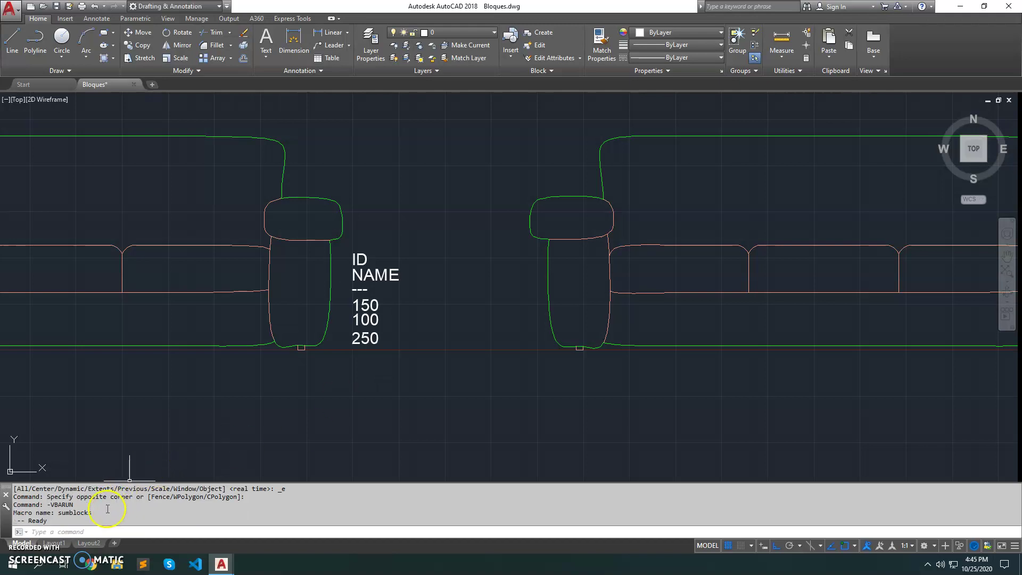
{"action": "left_click_drag", "start_coordinate": [57, 512], "coordinate": [88, 514]}
{"action": "left_click", "coordinate": [399, 365]}
- Inspect the first sofa's NUM1, NUM2 and RESULT attributes without changing them
{"action": "middle_click_drag", "start_coordinate": [399, 365], "coordinate": [229, 341]}
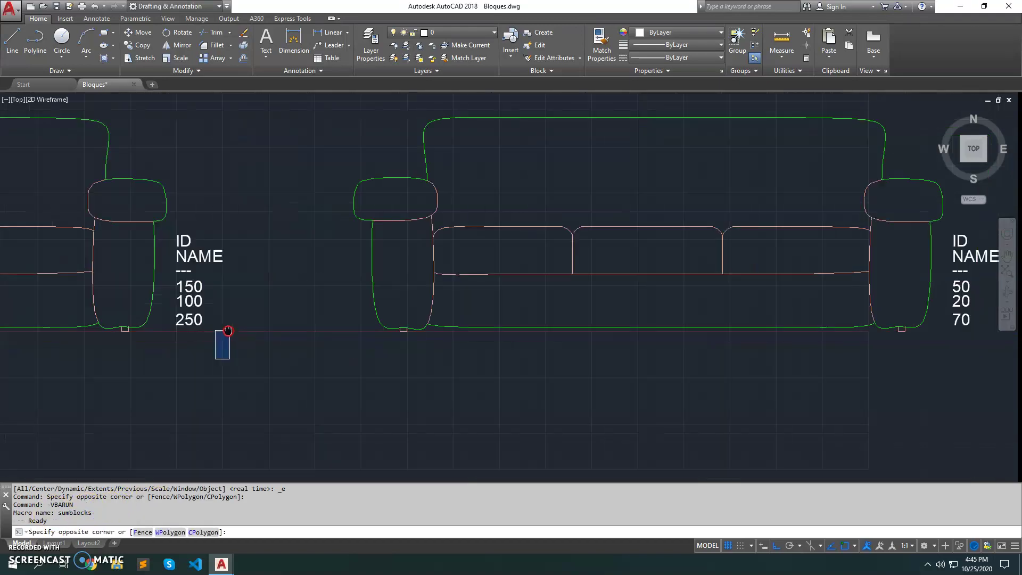
{"action": "left_click", "coordinate": [228, 346]}
{"action": "scroll", "coordinate": [229, 346], "scroll_direction": "down", "scroll_amount": 2}
{"action": "scroll", "coordinate": [707, 326], "scroll_direction": "up", "scroll_amount": 2}
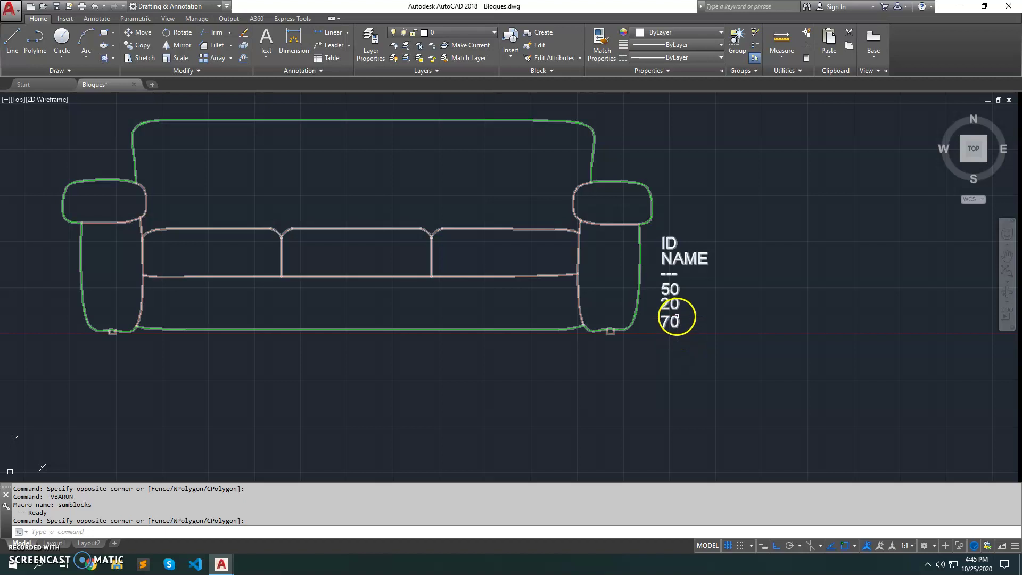
{"action": "mouse_move", "coordinate": [404, 373]}
{"action": "middle_mouse_down"}
{"action": "mouse_move", "coordinate": [500, 362]}
{"action": "mouse_move", "coordinate": [733, 307]}
{"action": "middle_mouse_up"}
{"action": "double_click", "coordinate": [231, 222]}
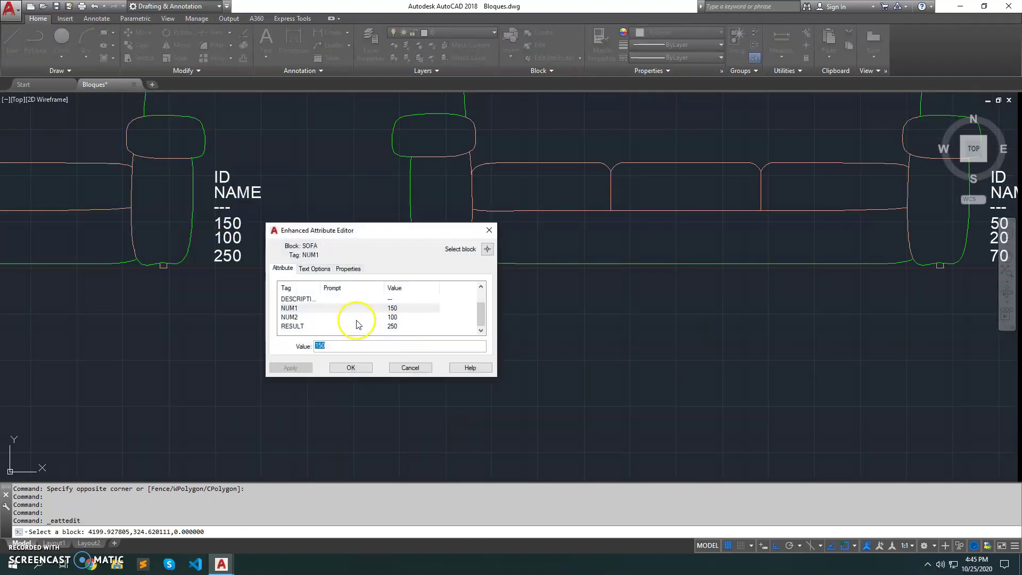
{"action": "left_click", "coordinate": [302, 309]}
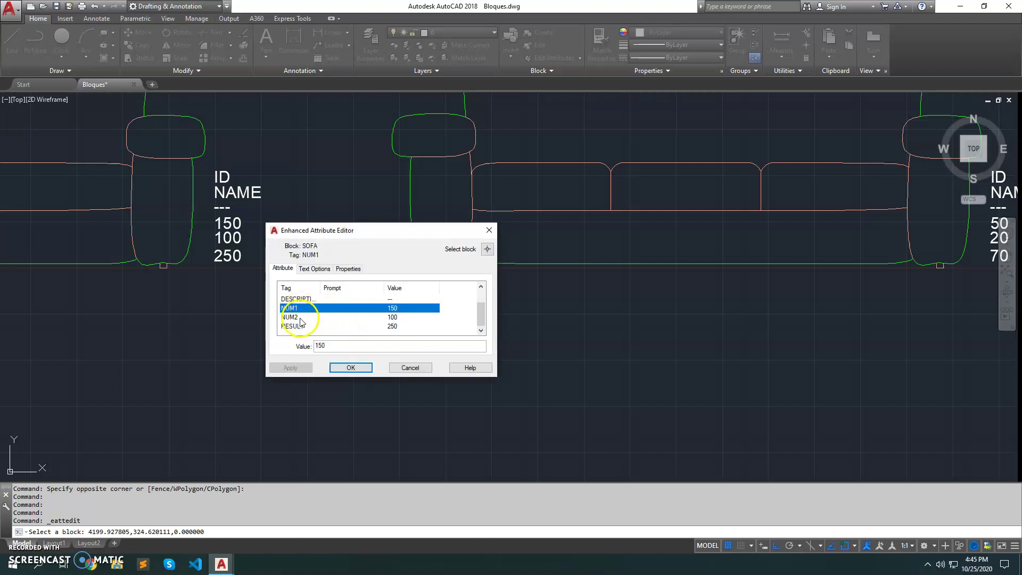
{"action": "left_click", "coordinate": [302, 318]}
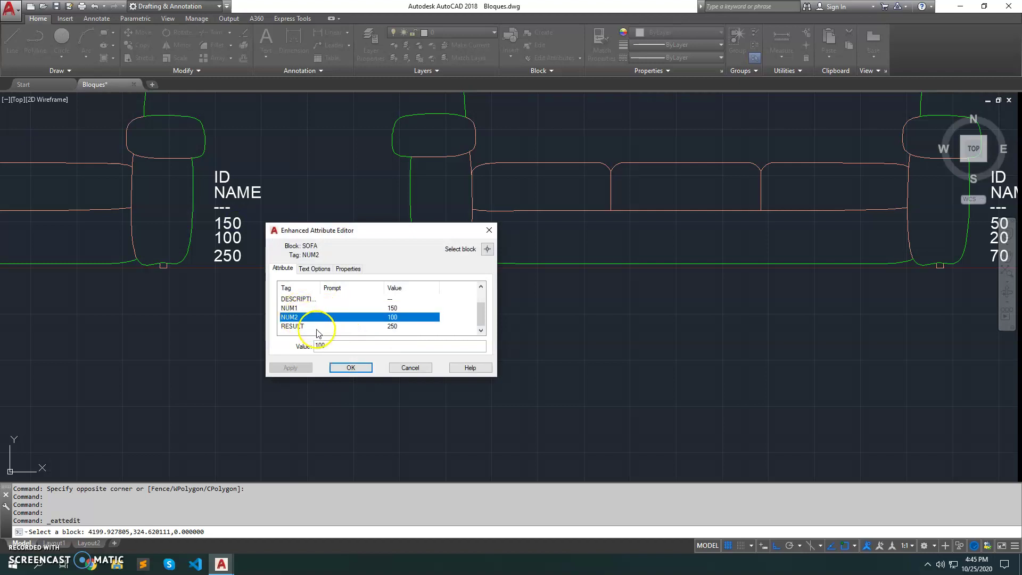
{"action": "left_click", "coordinate": [394, 326]}
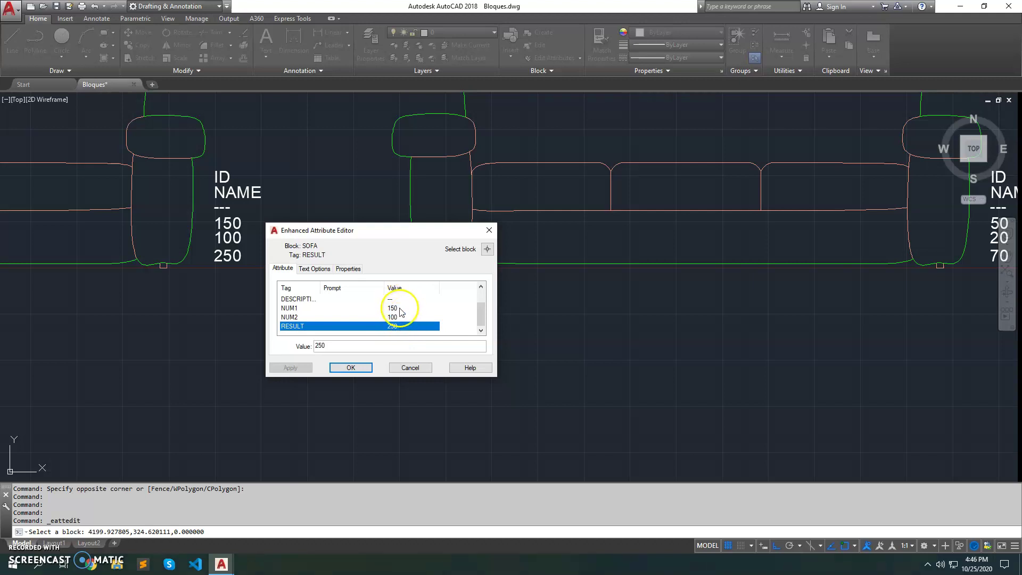
{"action": "left_click", "coordinate": [366, 367]}
- Change the first sofa's NUM1 to 250 and the second sofa's NUM1 to 10
{"action": "double_click", "coordinate": [246, 218]}
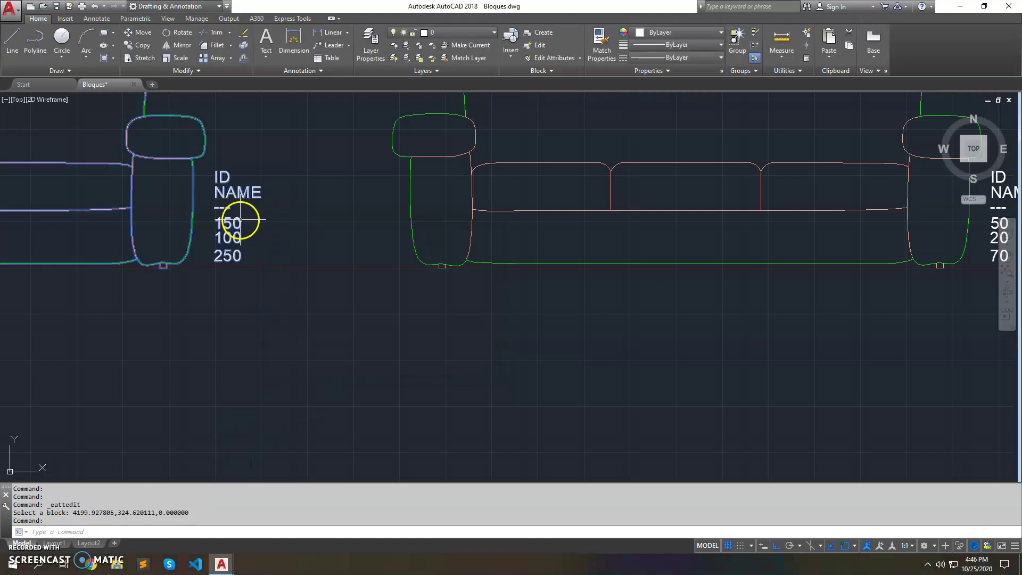
{"action": "left_click", "coordinate": [351, 368]}
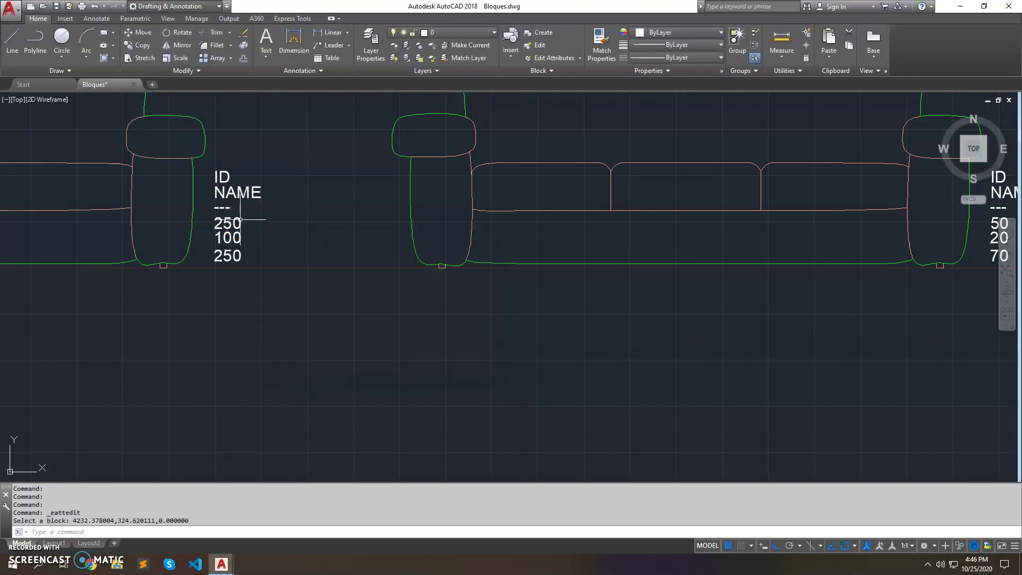
{"action": "scroll", "coordinate": [392, 404], "scroll_direction": "down", "scroll_amount": 3}
{"action": "middle_click_drag", "start_coordinate": [393, 390], "coordinate": [408, 317]}
{"action": "scroll", "coordinate": [409, 318], "scroll_direction": "up", "scroll_amount": 3}
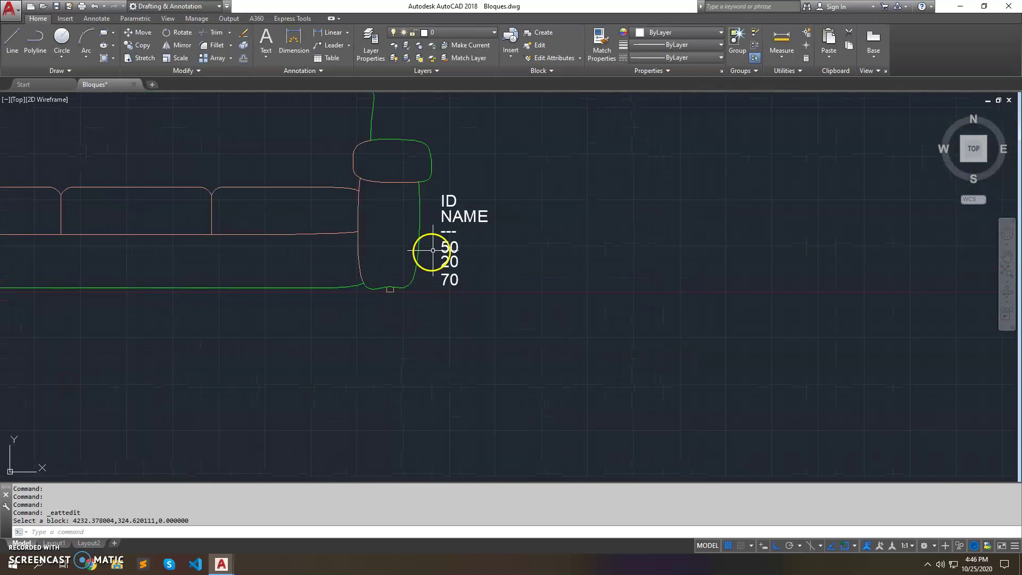
{"action": "double_click", "coordinate": [446, 249]}
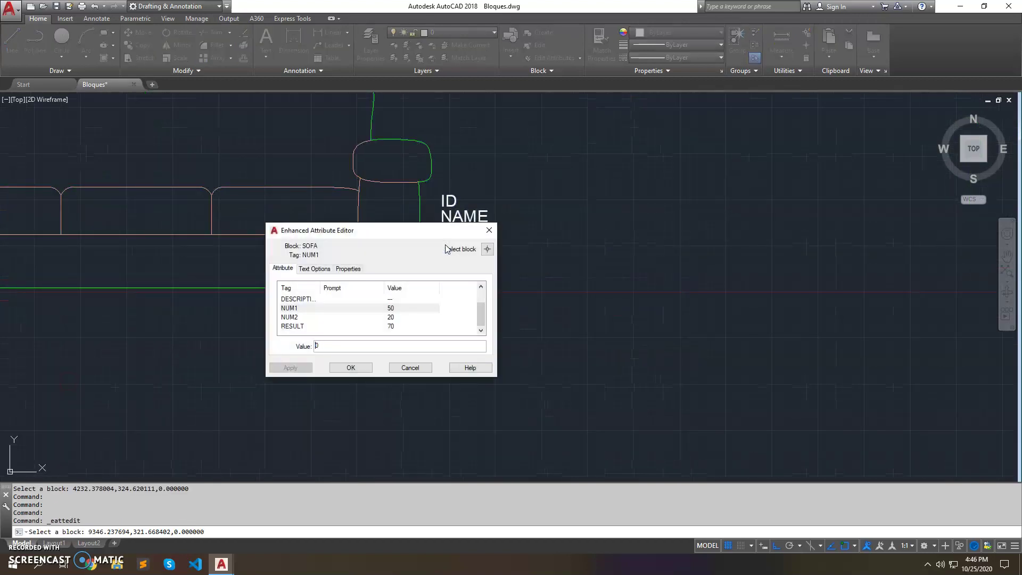
{"action": "left_click", "coordinate": [351, 368]}
{"action": "scroll", "coordinate": [373, 320], "scroll_direction": "down", "scroll_amount": 3}
{"action": "middle_click_drag", "start_coordinate": [13, 335], "coordinate": [343, 335]}
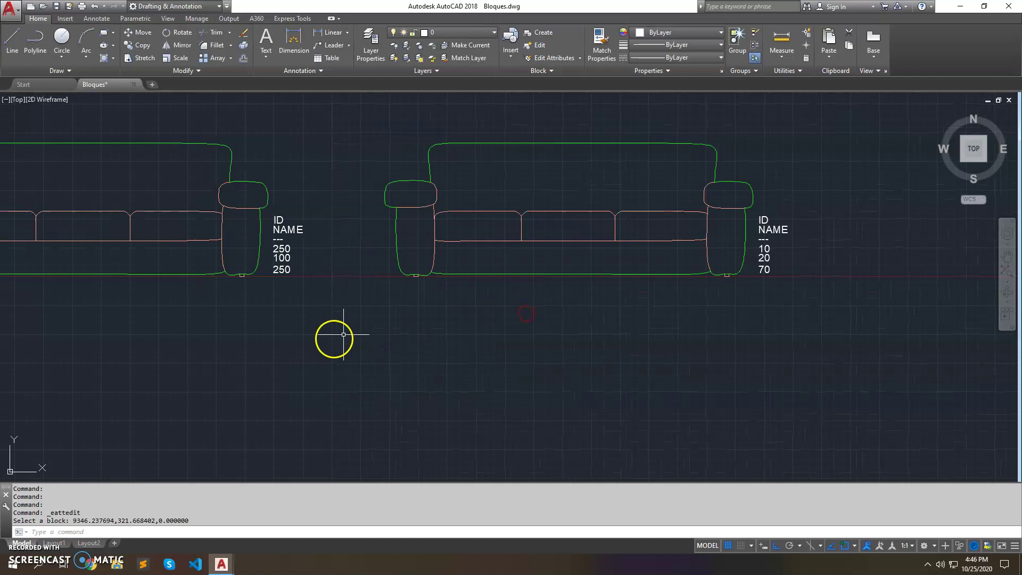
- Rerun the sumblocks macro via -vbarun so the totals update to 350 and 30
{"action": "type", "text": "-vbarun"}
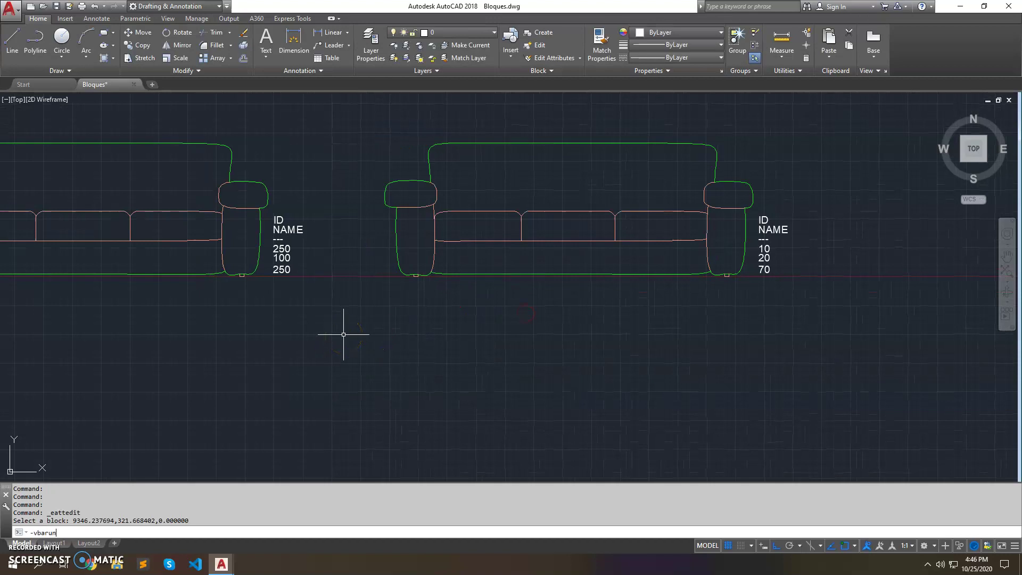
{"action": "key", "text": "Return"}
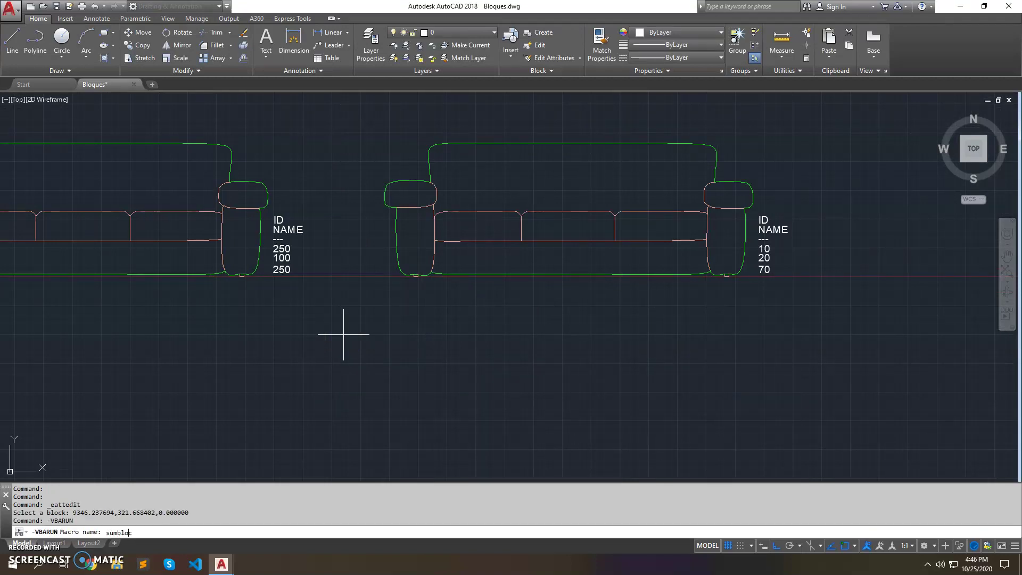
{"action": "key", "text": "Return"}
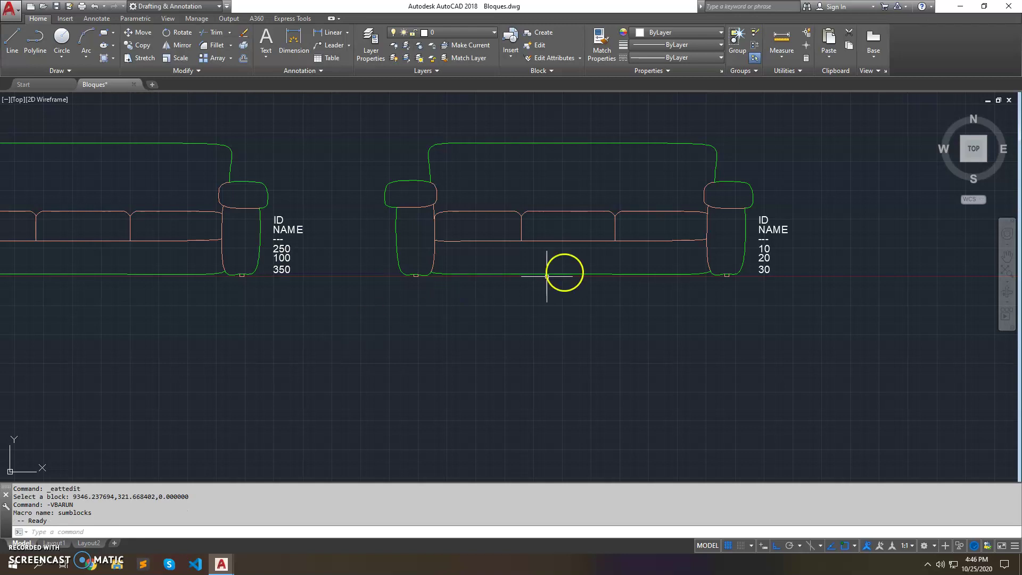
{"action": "left_click", "coordinate": [426, 304]}
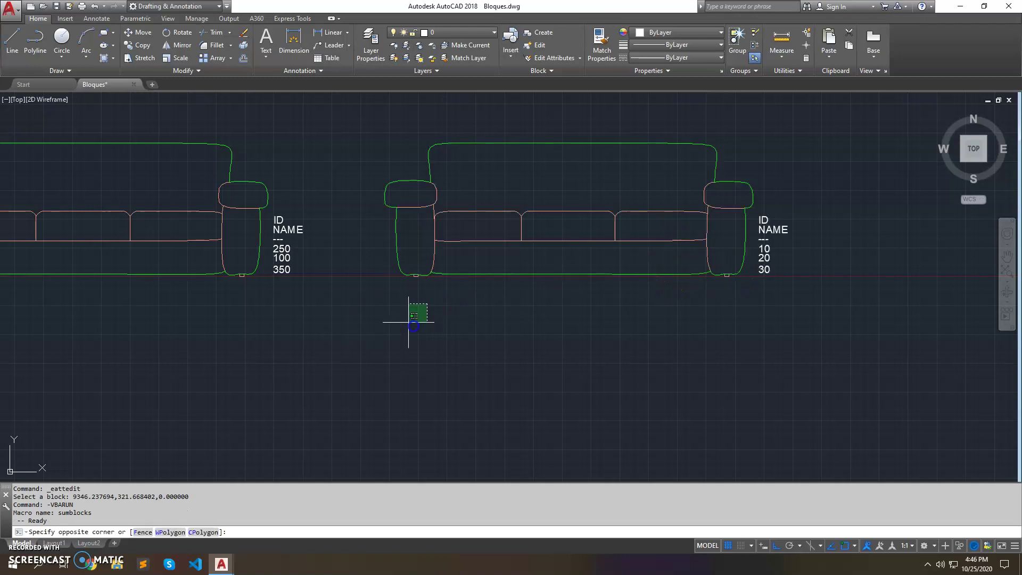
{"action": "left_click", "coordinate": [333, 394]}
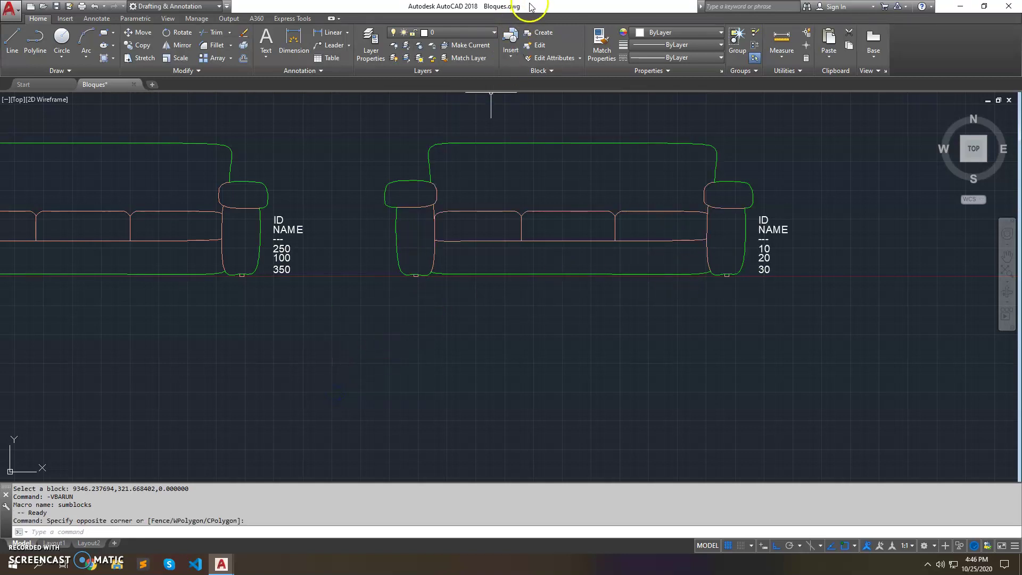
{"action": "double_click", "coordinate": [516, 6]}
- Dock the AutoCAD drawing on the left half beside the VBA editor, with the sofas centered
{"action": "left_click_drag", "start_coordinate": [513, 19], "coordinate": [2, 181]}
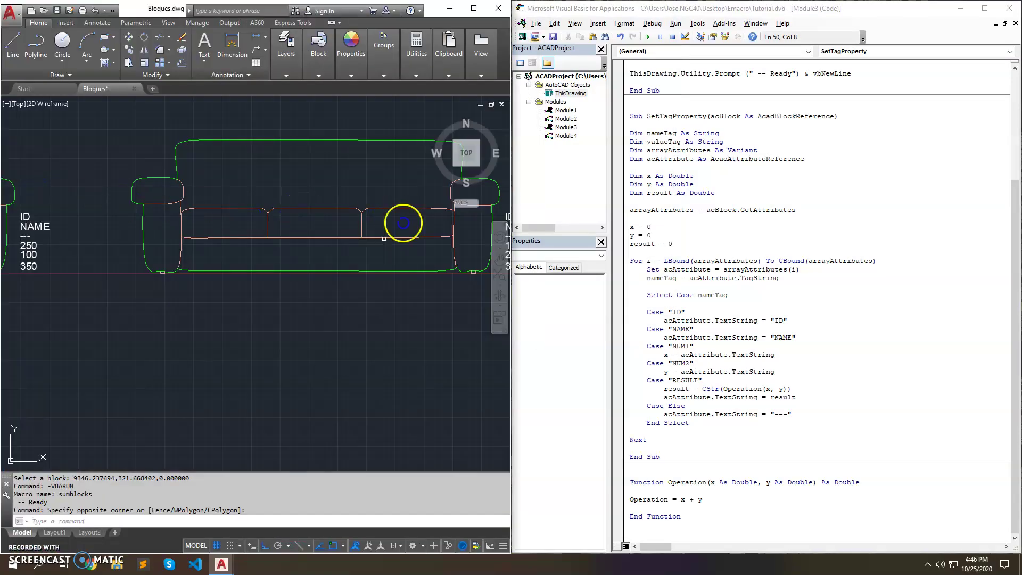
{"action": "left_click", "coordinate": [182, 312]}
{"action": "left_click", "coordinate": [288, 305]}
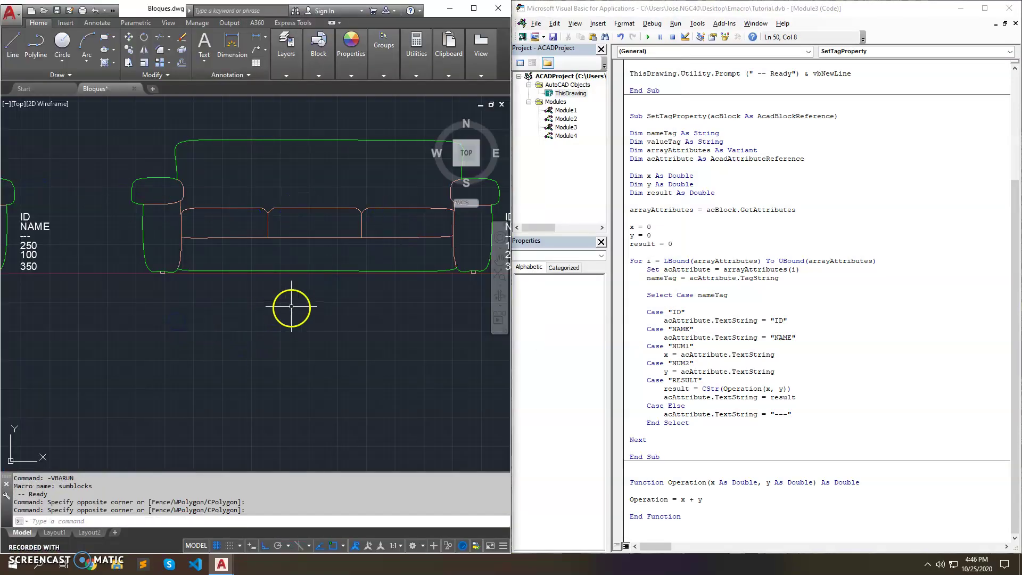
{"action": "scroll", "coordinate": [287, 306], "scroll_direction": "down", "scroll_amount": 4}
{"action": "scroll", "coordinate": [687, 202], "scroll_direction": "up", "scroll_amount": 3}
{"action": "scroll", "coordinate": [665, 203], "scroll_direction": "up", "scroll_amount": 2}
{"action": "scroll", "coordinate": [702, 191], "scroll_direction": "up", "scroll_amount": 1}
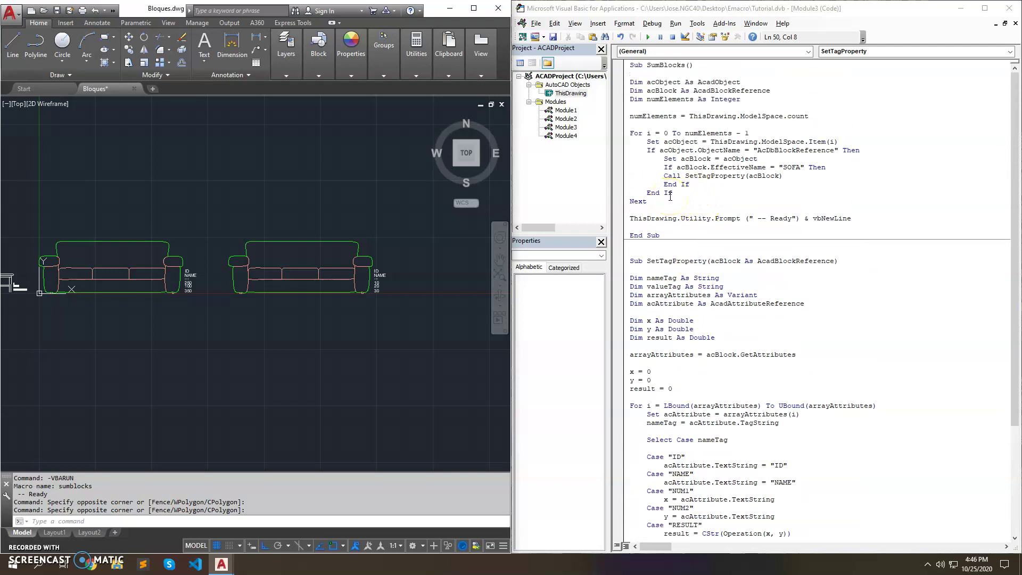
{"action": "scroll", "coordinate": [463, 253], "scroll_direction": "up", "scroll_amount": 2}
{"action": "left_click", "coordinate": [466, 251]}
{"action": "left_click", "coordinate": [386, 273]}
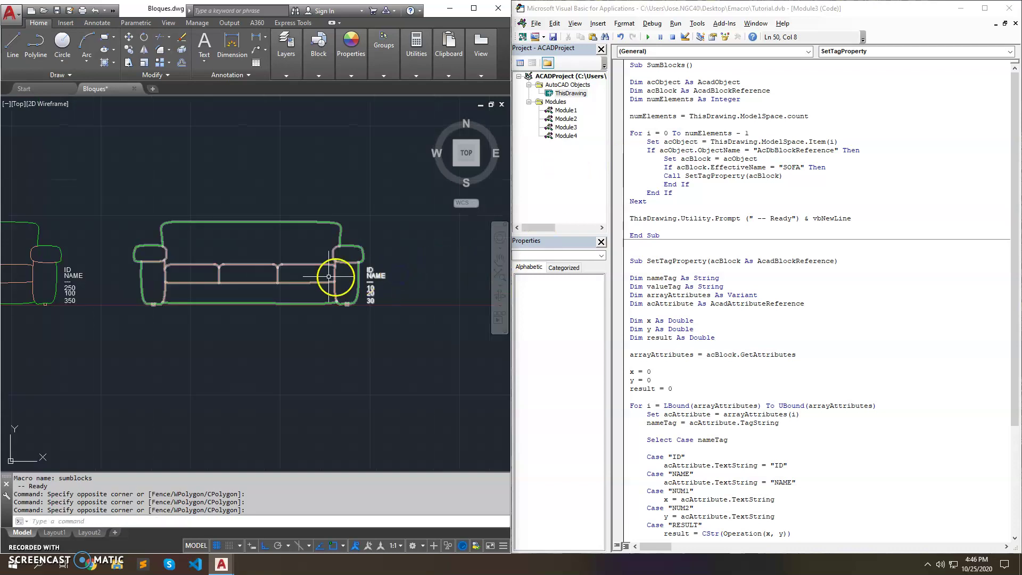
{"action": "middle_click_drag", "start_coordinate": [223, 308], "coordinate": [337, 327]}
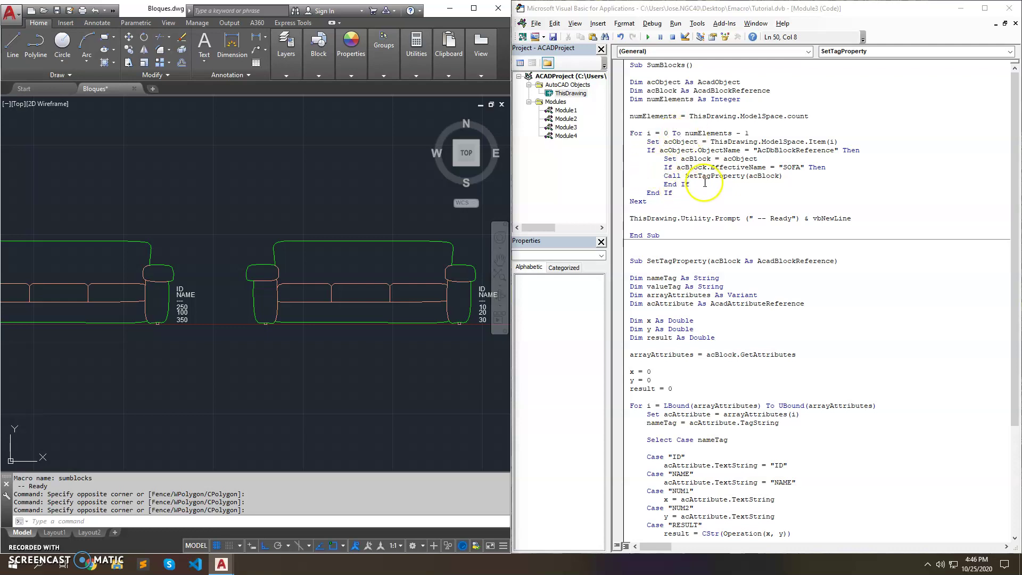
- Scroll through Module3's SetTagProperty routine down to the Operation function
{"action": "scroll", "coordinate": [687, 199], "scroll_direction": "down", "scroll_amount": 2}
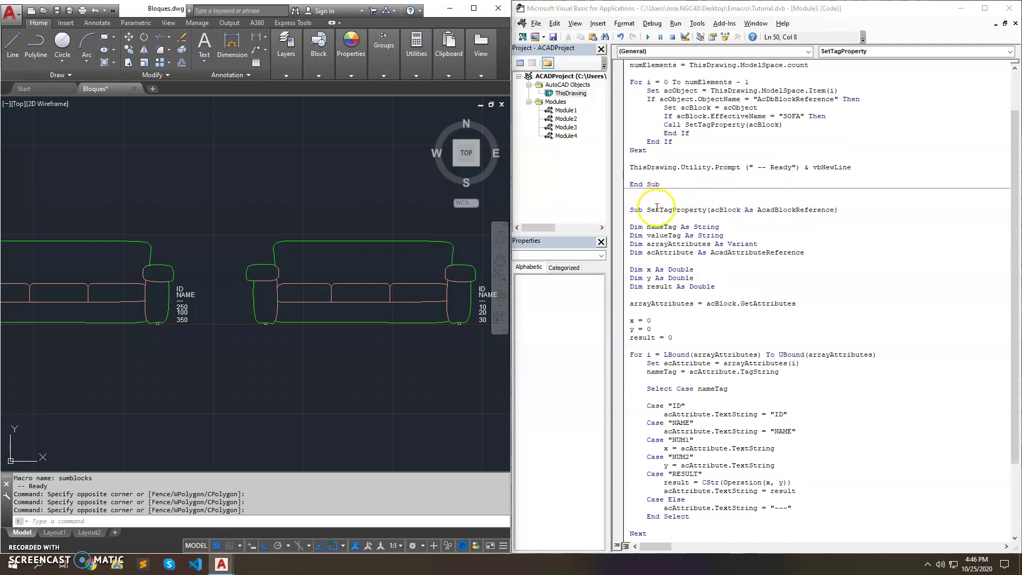
{"action": "double_click", "coordinate": [657, 208]}
{"action": "scroll", "coordinate": [692, 202], "scroll_direction": "down", "scroll_amount": 2}
{"action": "scroll", "coordinate": [700, 199], "scroll_direction": "down", "scroll_amount": 2}
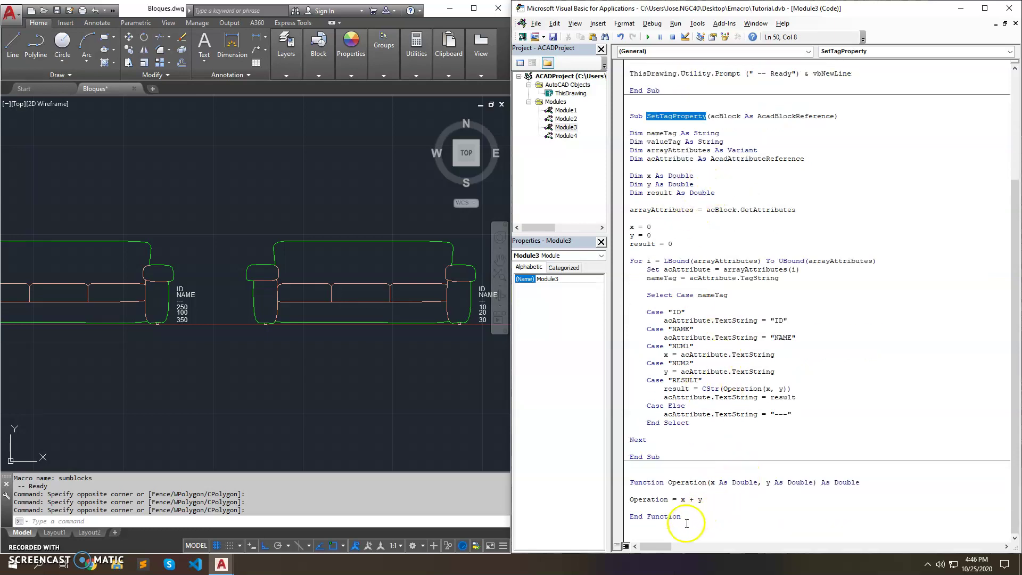
- Review the Operation function and its line computing x + y
{"action": "left_click_drag", "start_coordinate": [685, 519], "coordinate": [631, 483]}
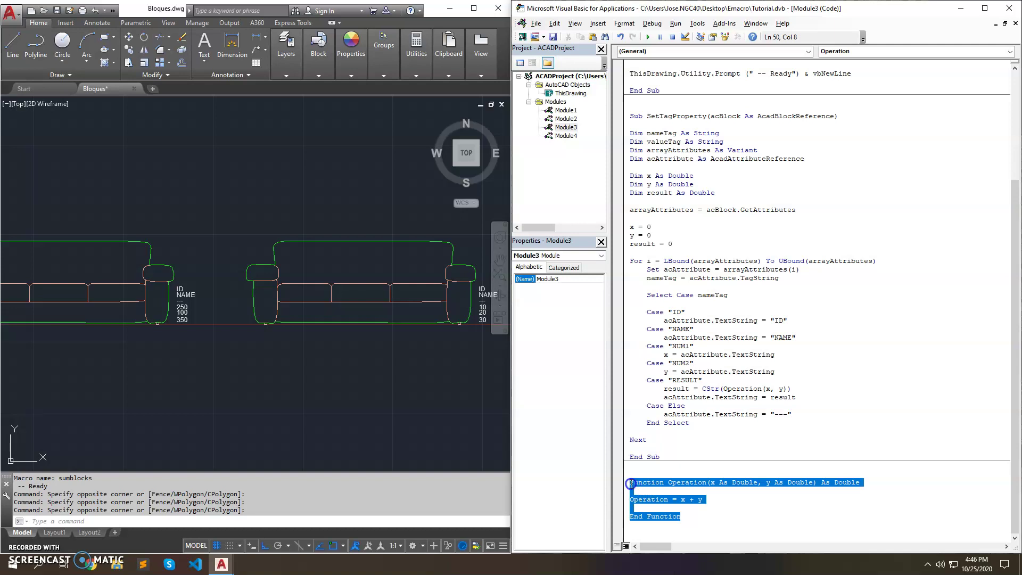
{"action": "left_click", "coordinate": [672, 481]}
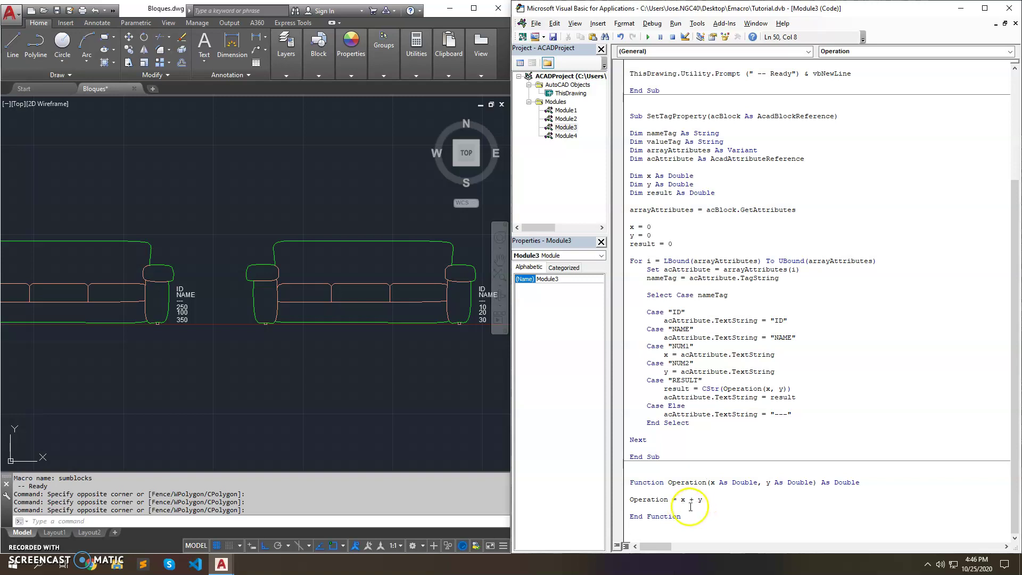
{"action": "scroll", "coordinate": [692, 471], "scroll_direction": "up", "scroll_amount": 2}
{"action": "scroll", "coordinate": [696, 458], "scroll_direction": "down", "scroll_amount": 2}
{"action": "left_click", "coordinate": [677, 471]}
{"action": "scroll", "coordinate": [677, 471], "scroll_direction": "up", "scroll_amount": 1}
{"action": "scroll", "coordinate": [677, 470], "scroll_direction": "down", "scroll_amount": 1}
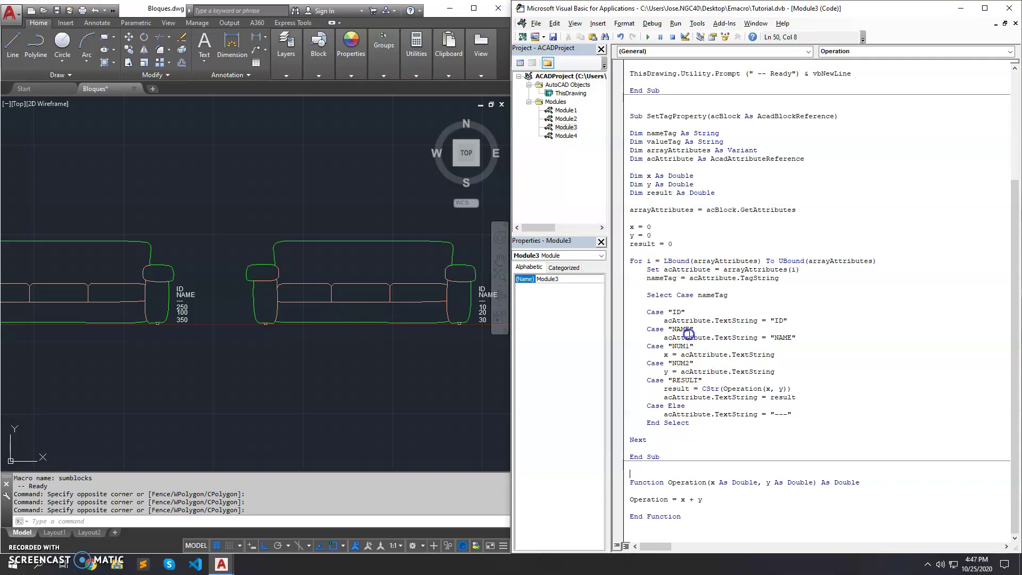
{"action": "left_click_drag", "start_coordinate": [706, 500], "coordinate": [638, 492]}
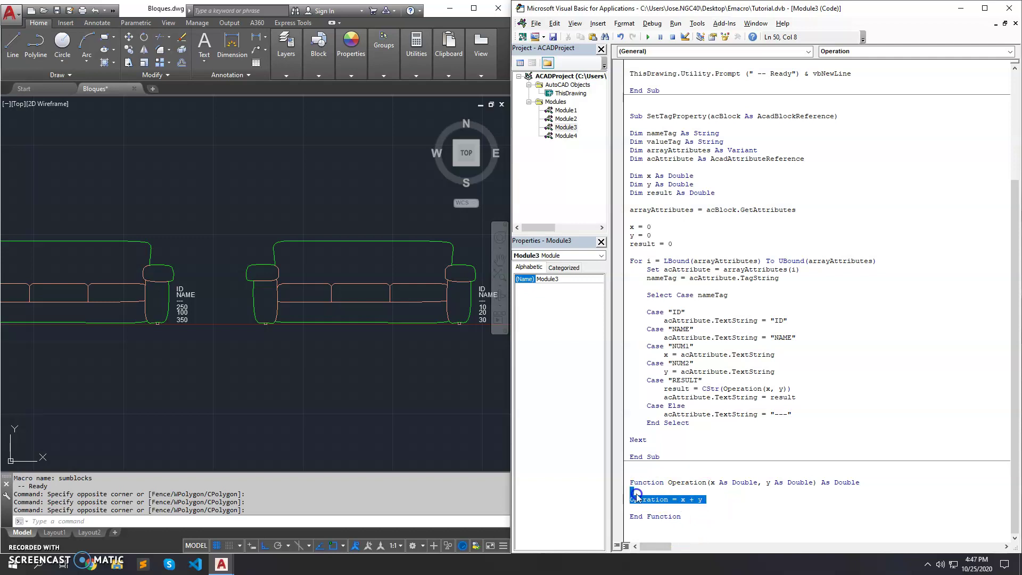
{"action": "left_click", "coordinate": [669, 453]}
- Put the caret inside Sub SumBlocks and bring up the Debug menu
{"action": "scroll", "coordinate": [722, 422], "scroll_direction": "up", "scroll_amount": 1}
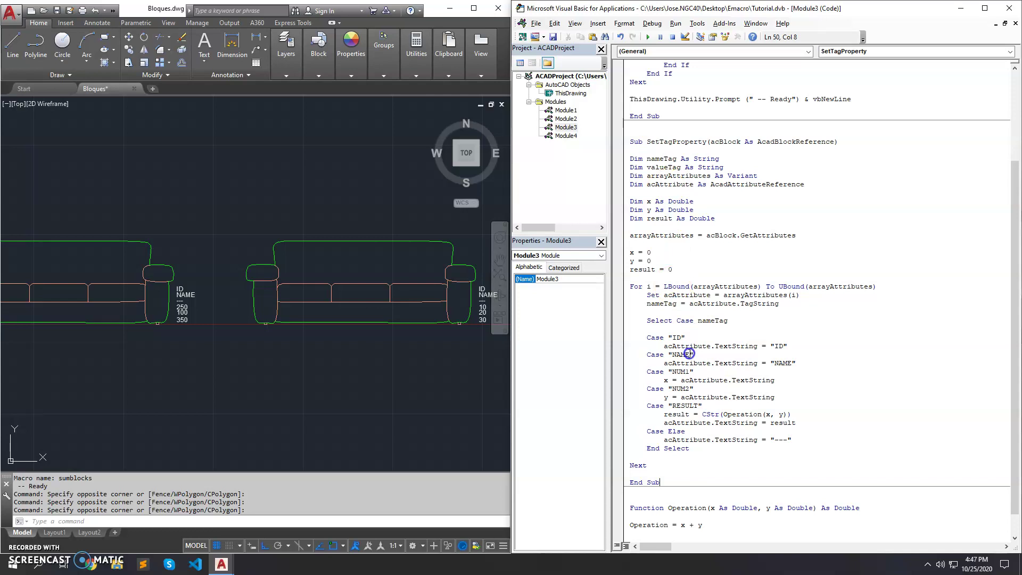
{"action": "scroll", "coordinate": [694, 355], "scroll_direction": "up", "scroll_amount": 3}
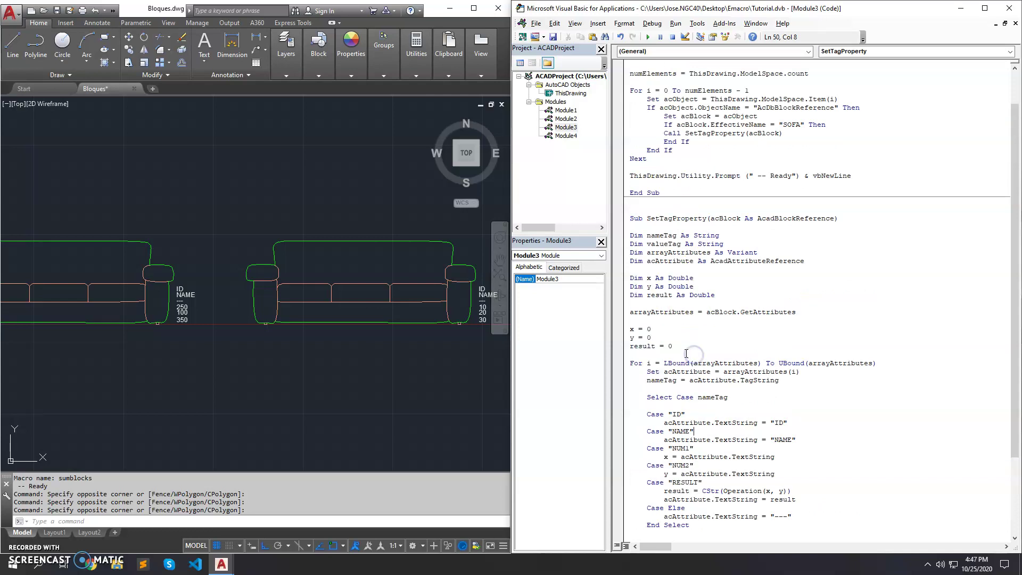
{"action": "scroll", "coordinate": [694, 355], "scroll_direction": "up", "scroll_amount": 2}
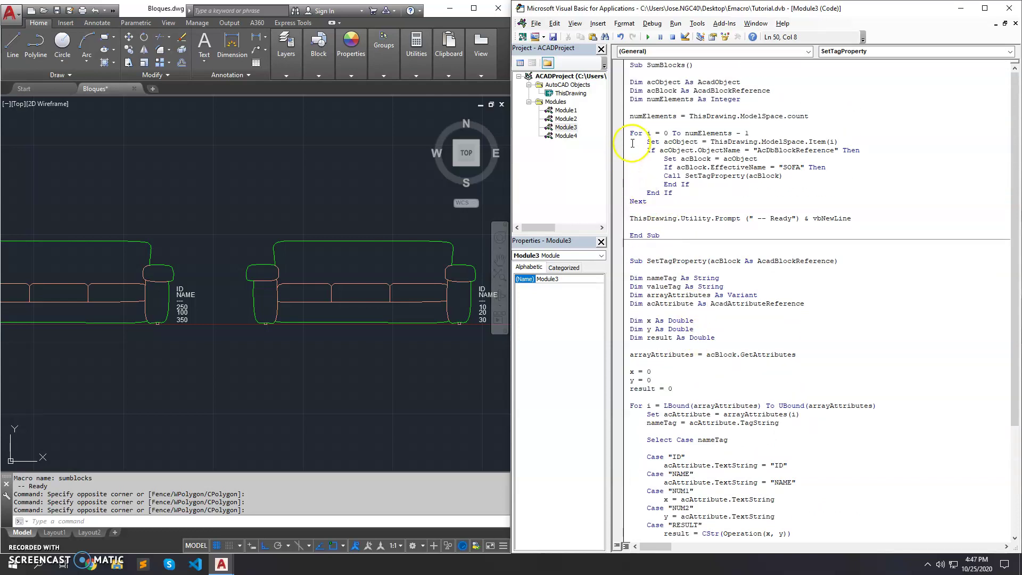
{"action": "left_click_drag", "start_coordinate": [631, 176], "coordinate": [631, 136]}
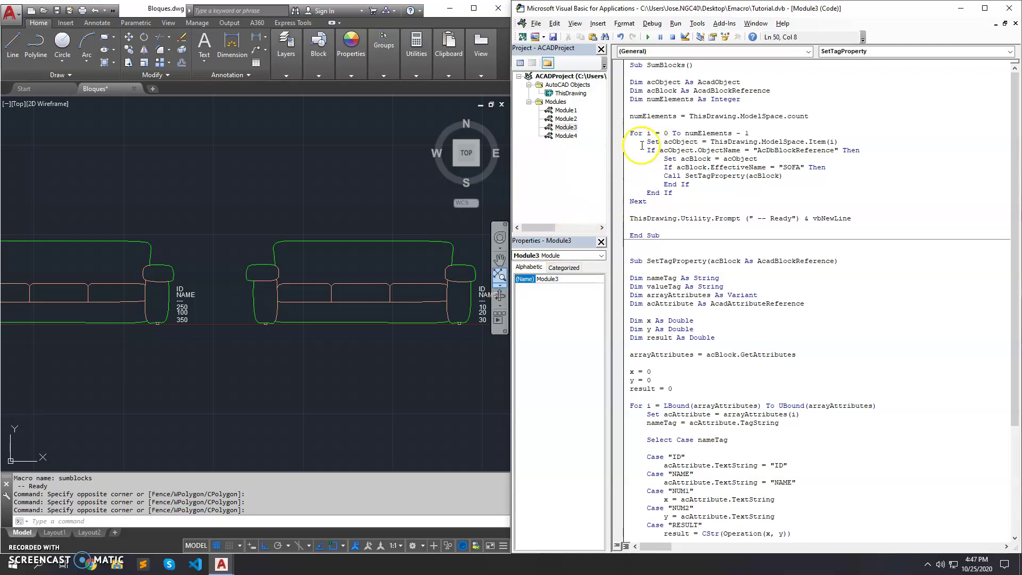
{"action": "left_click", "coordinate": [632, 142]}
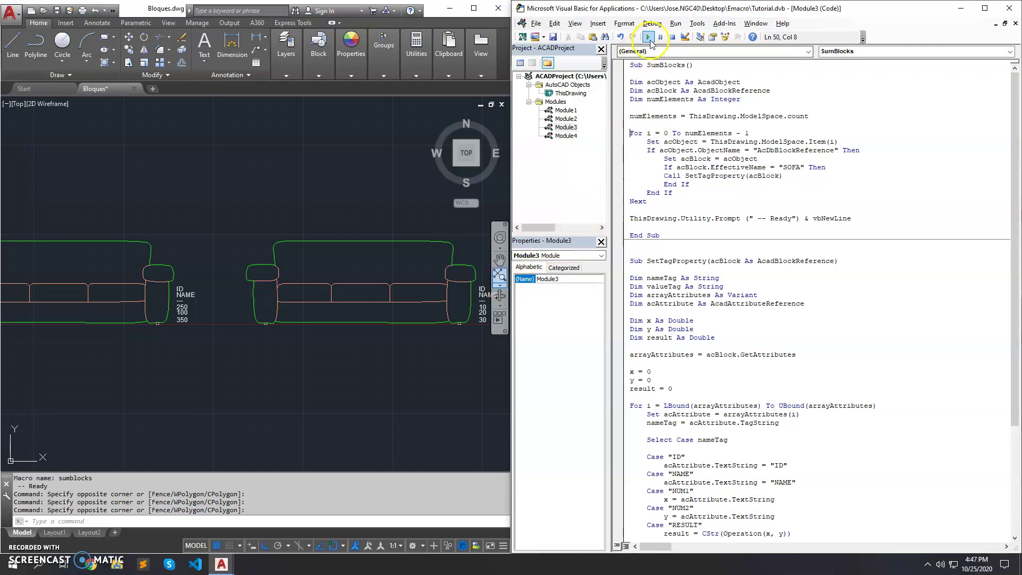
{"action": "left_click", "coordinate": [653, 23]}
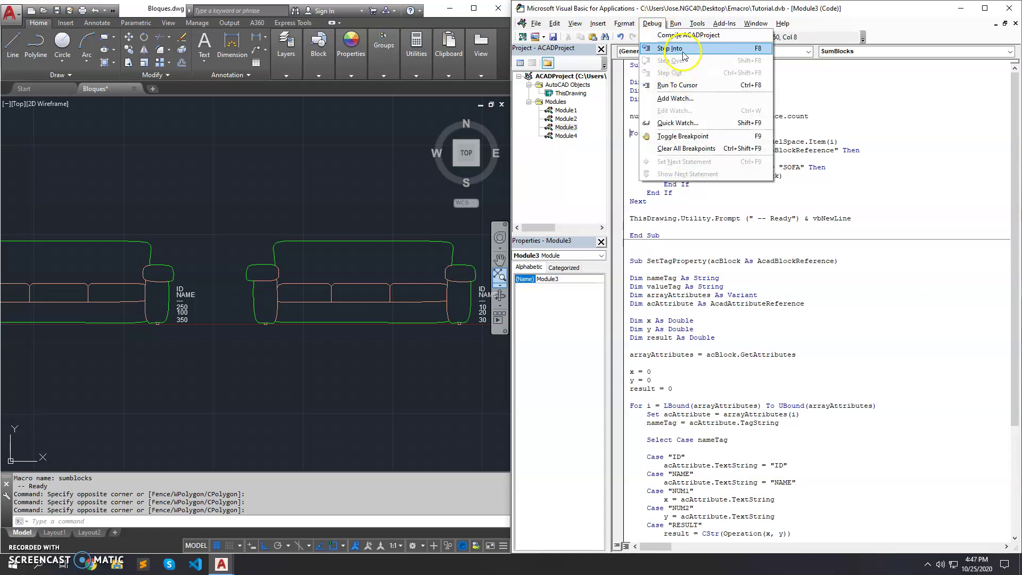
- Start Step Into on SumBlocks and step with F8 to the Call SetTagProperty(acBlock) line
{"action": "left_click", "coordinate": [686, 86]}
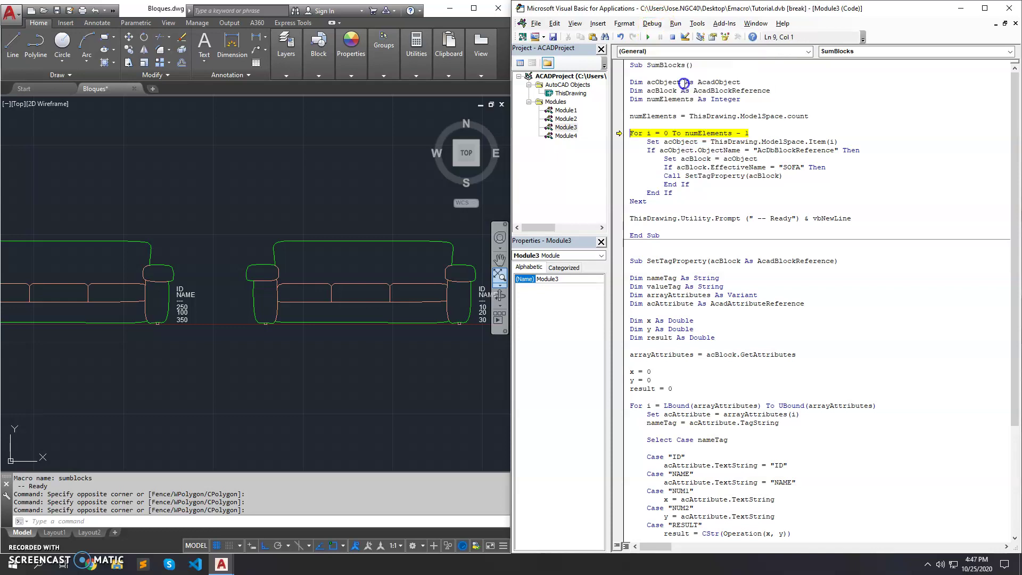
{"action": "mouse_move", "coordinate": [650, 116]}
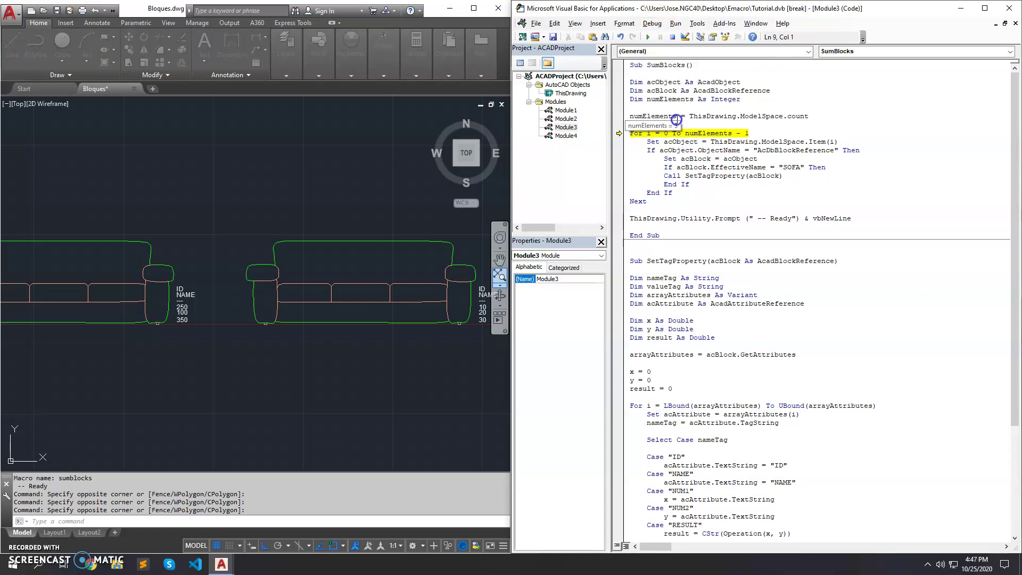
{"action": "key", "text": "F8"}
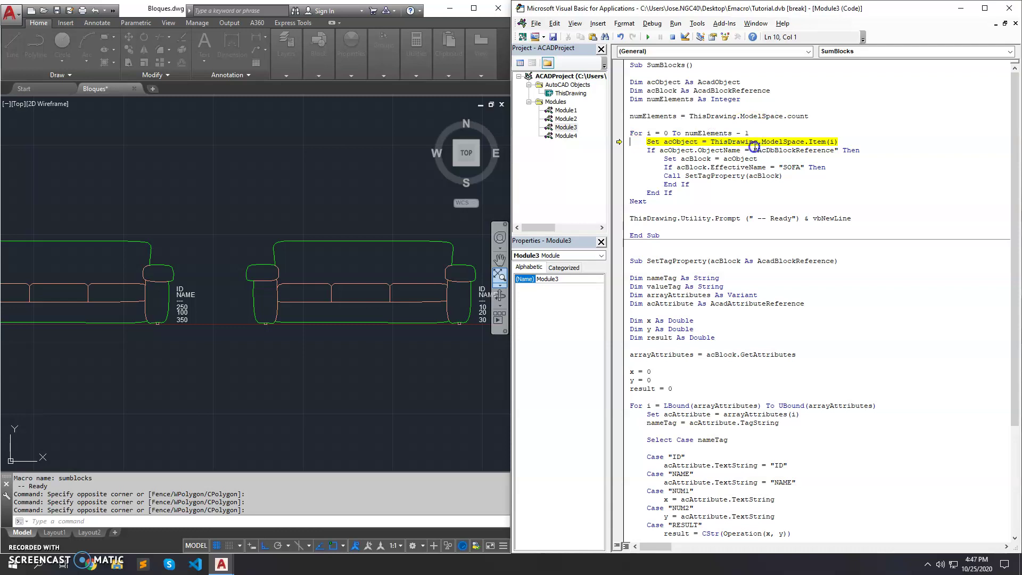
{"action": "mouse_move", "coordinate": [743, 159]}
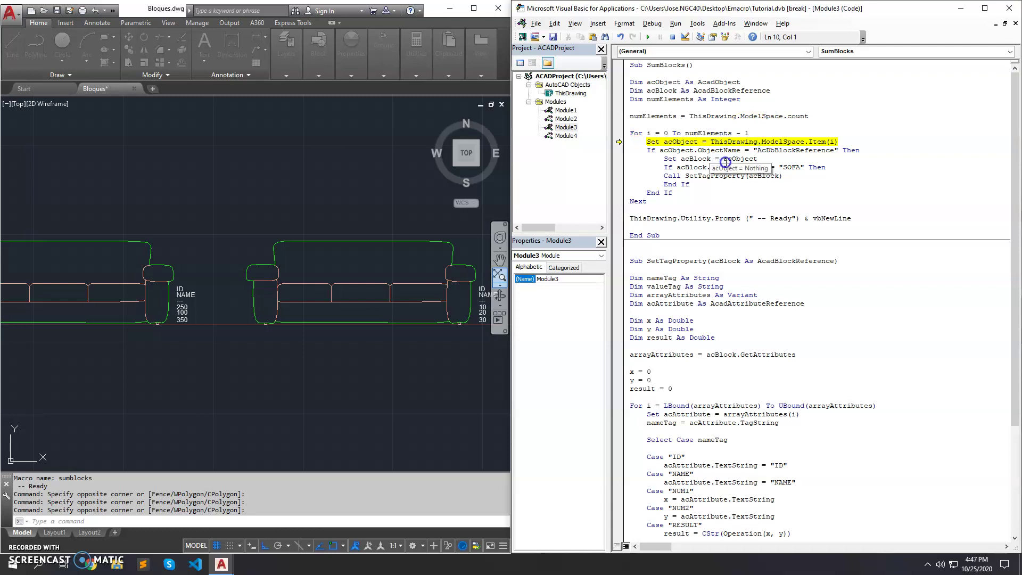
{"action": "key", "text": "F8"}
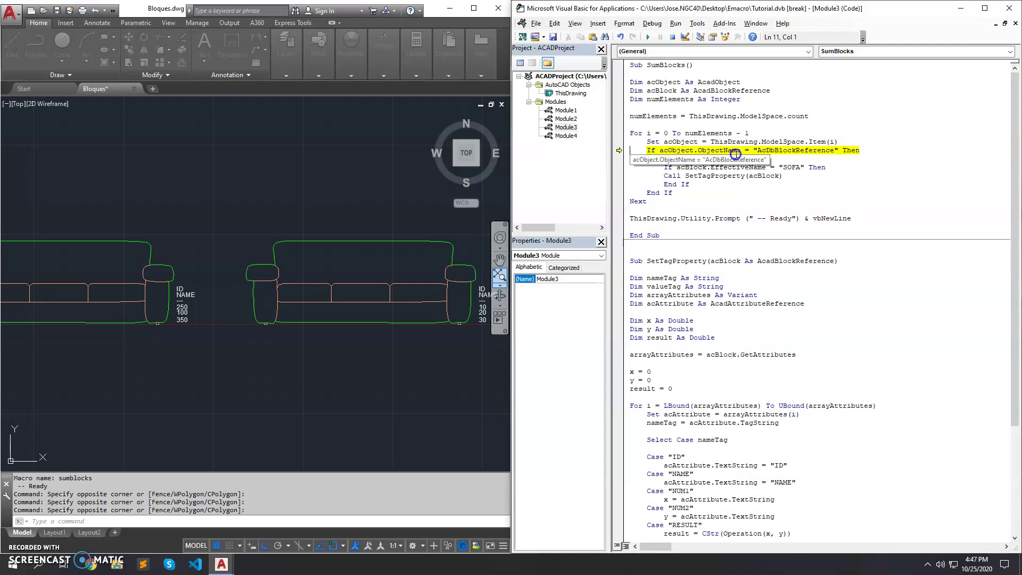
{"action": "key", "text": "F8"}
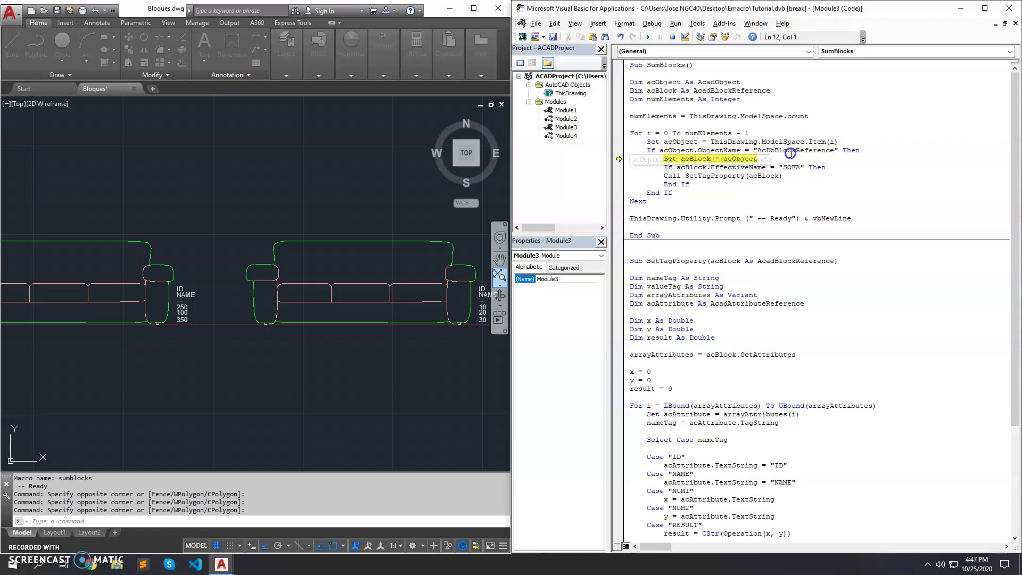
{"action": "key", "text": "F8"}
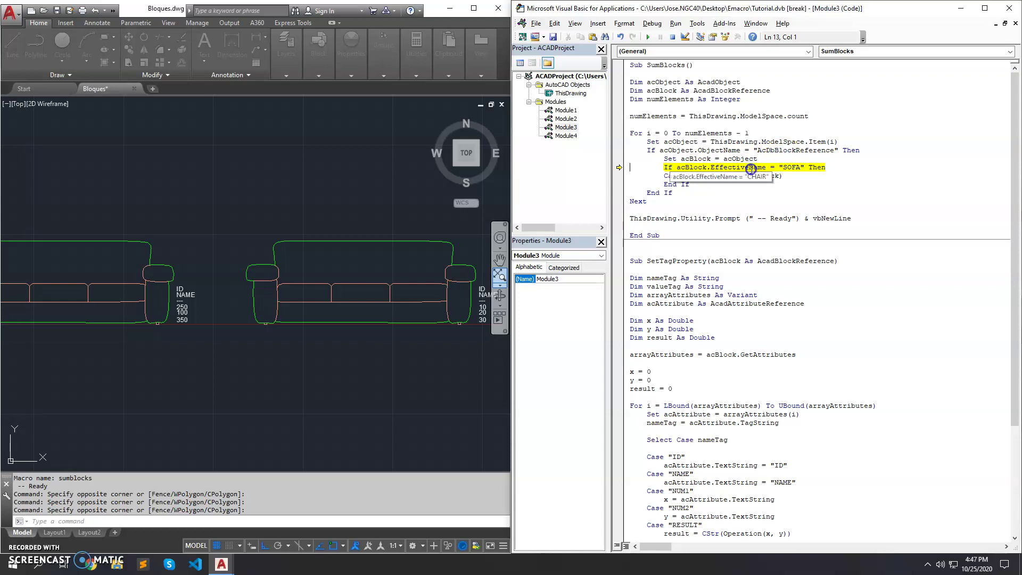
{"action": "key", "text": "F8"}
{"action": "key", "text": "F8"}
{"action": "key", "text": "F8"}
{"action": "key", "text": "F8"}
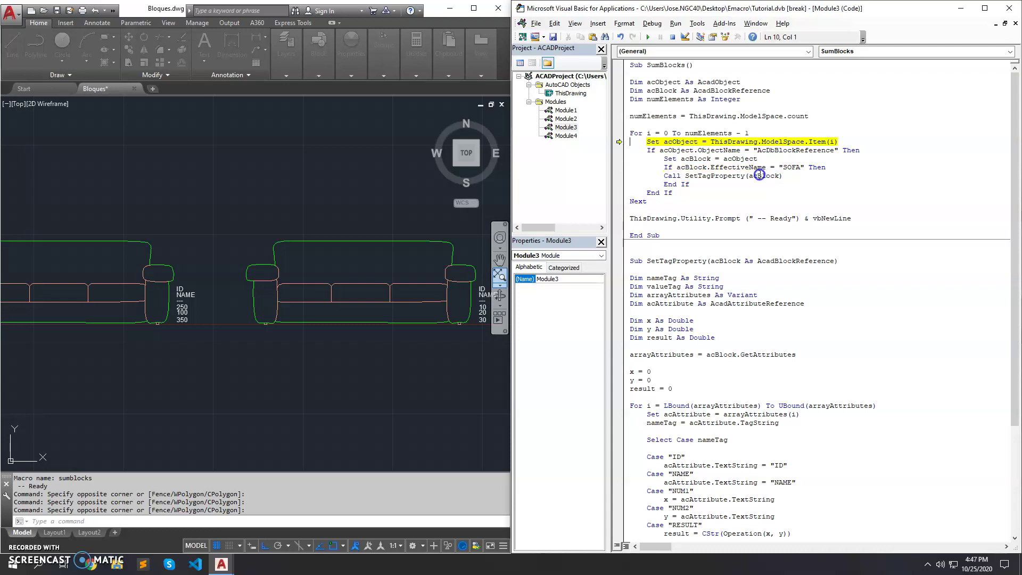
{"action": "key", "text": "F8"}
{"action": "key", "text": "F8"}
{"action": "key", "text": "F8"}
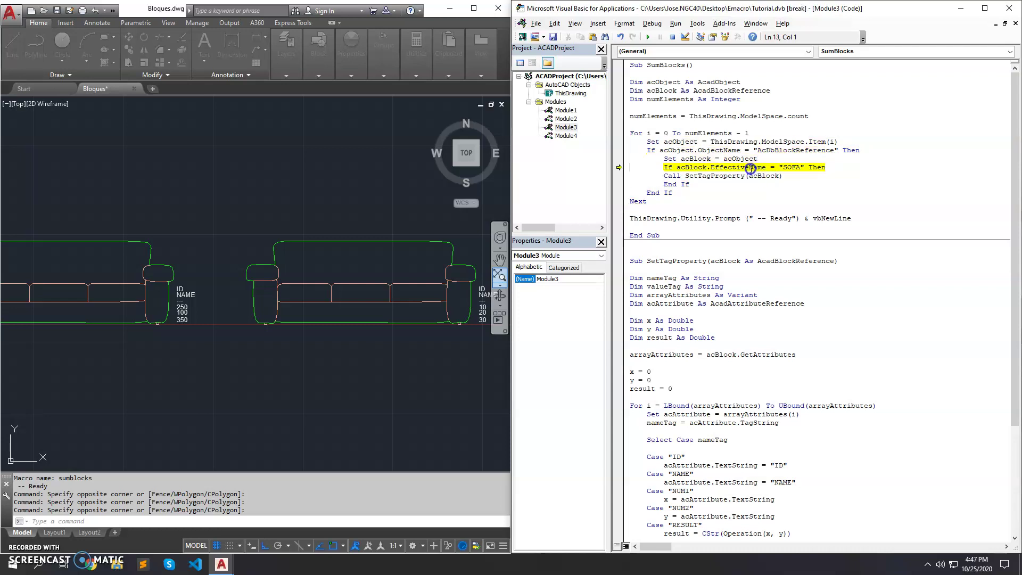
{"action": "key", "text": "F8"}
{"action": "scroll", "coordinate": [766, 175], "scroll_direction": "down", "scroll_amount": 2}
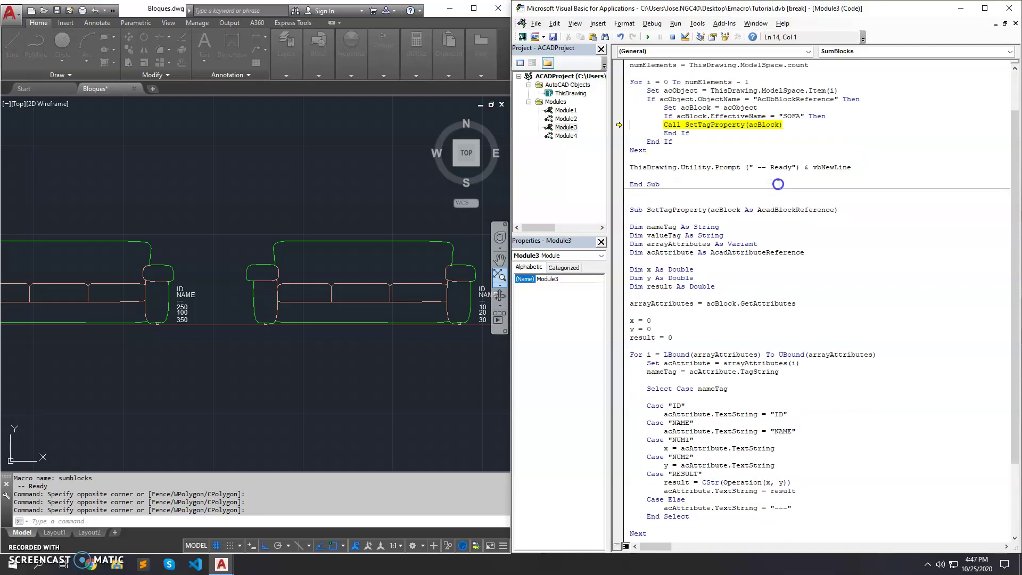
{"action": "scroll", "coordinate": [778, 184], "scroll_direction": "down", "scroll_amount": 2}
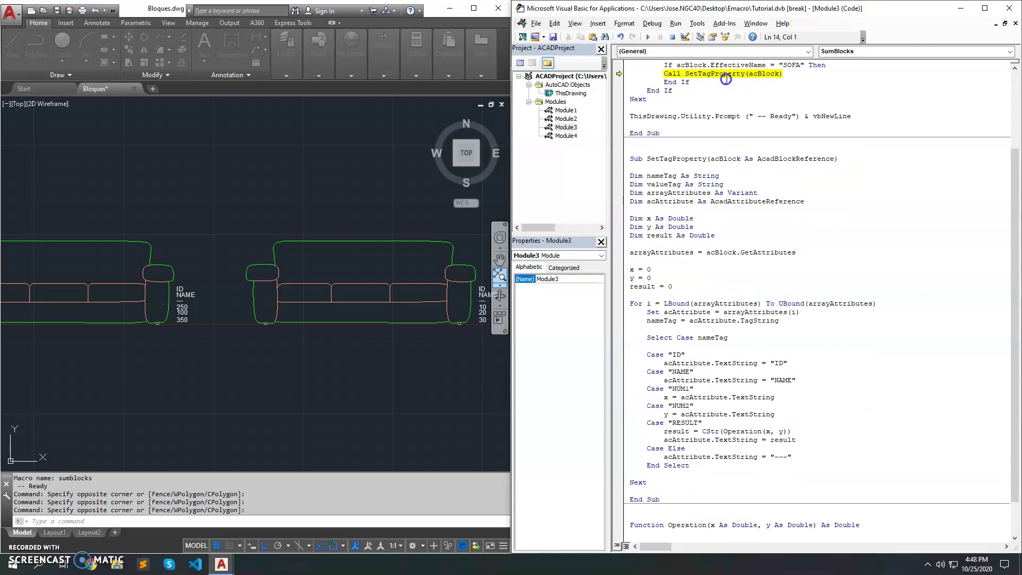
- Step with F8 into SetTagProperty, past the x and y resets, to Select Case nameTag
{"action": "key", "text": "F8"}
{"action": "key", "text": "F8"}
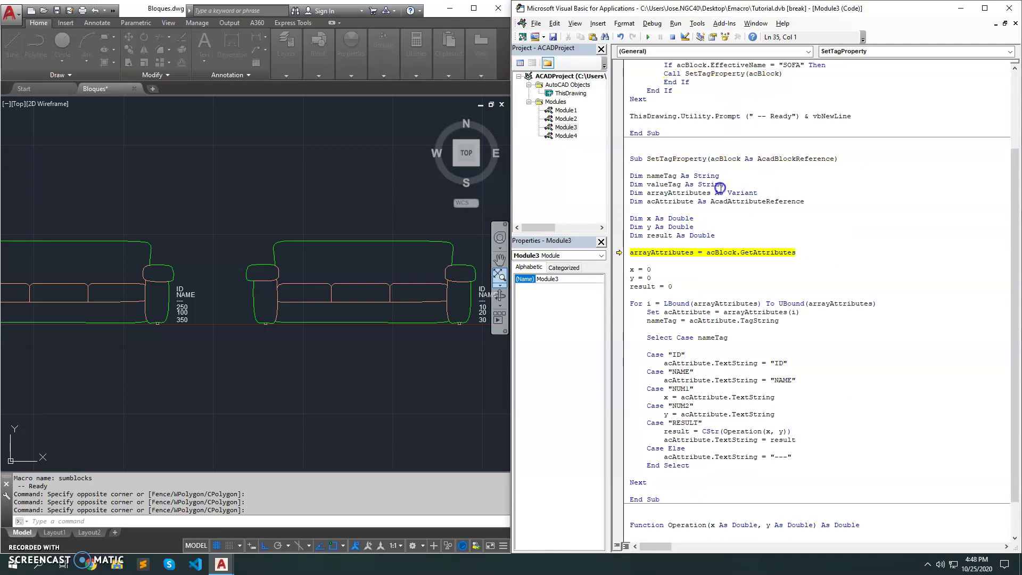
{"action": "scroll", "coordinate": [750, 262], "scroll_direction": "down", "scroll_amount": 2}
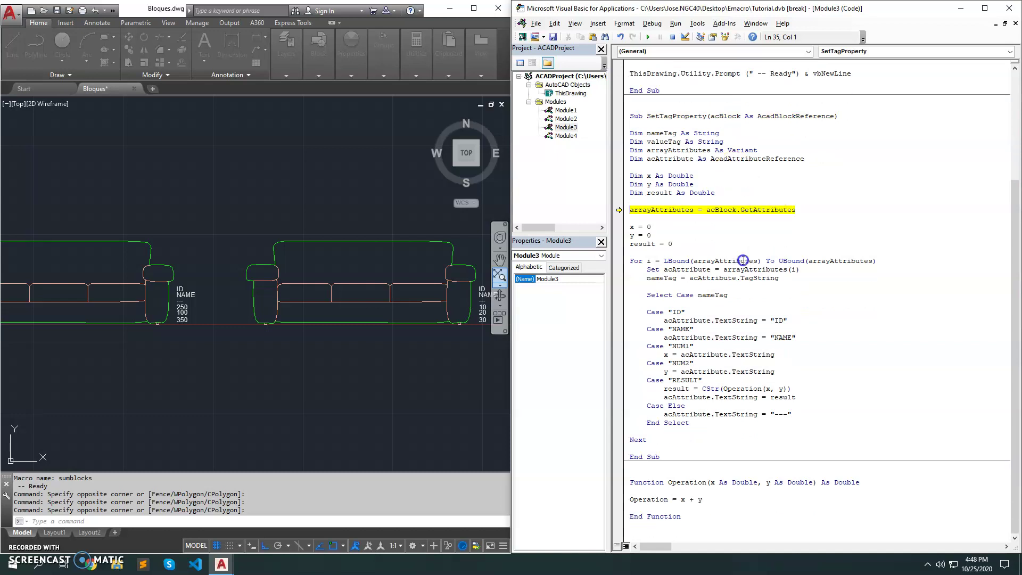
{"action": "key", "text": "F8"}
{"action": "key", "text": "F8"}
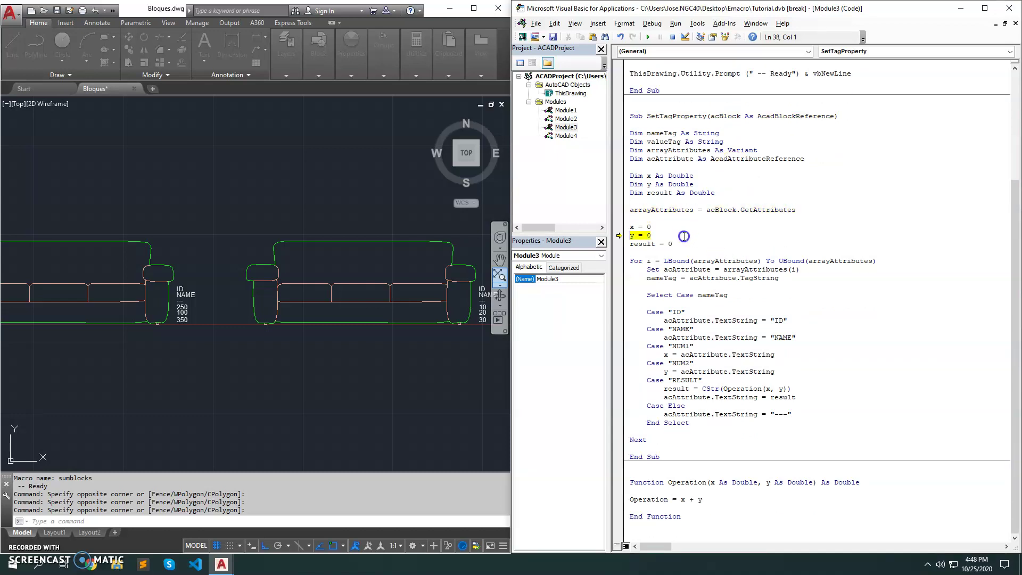
{"action": "key", "text": "F8"}
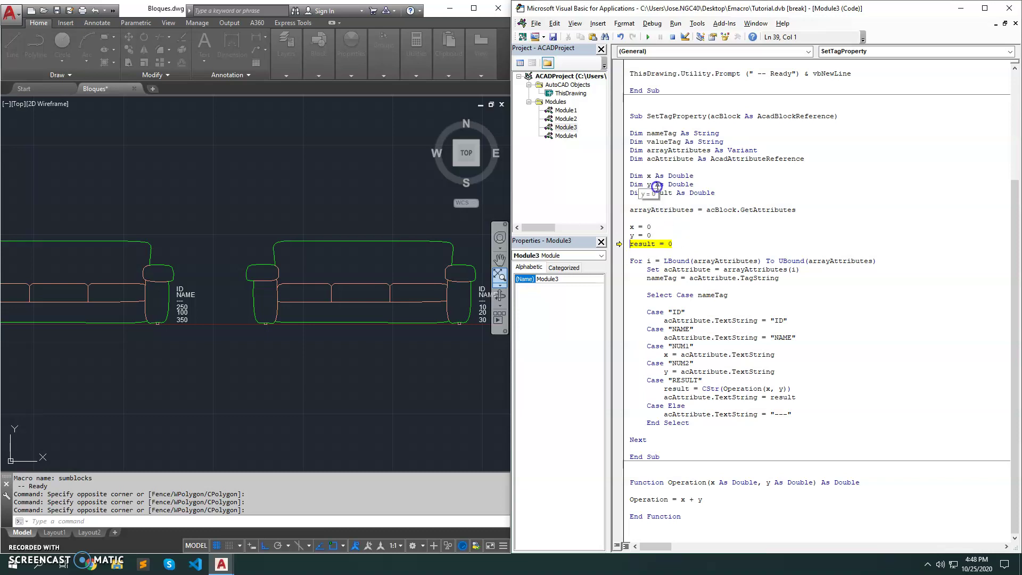
{"action": "key", "text": "F8"}
{"action": "key", "text": "F8"}
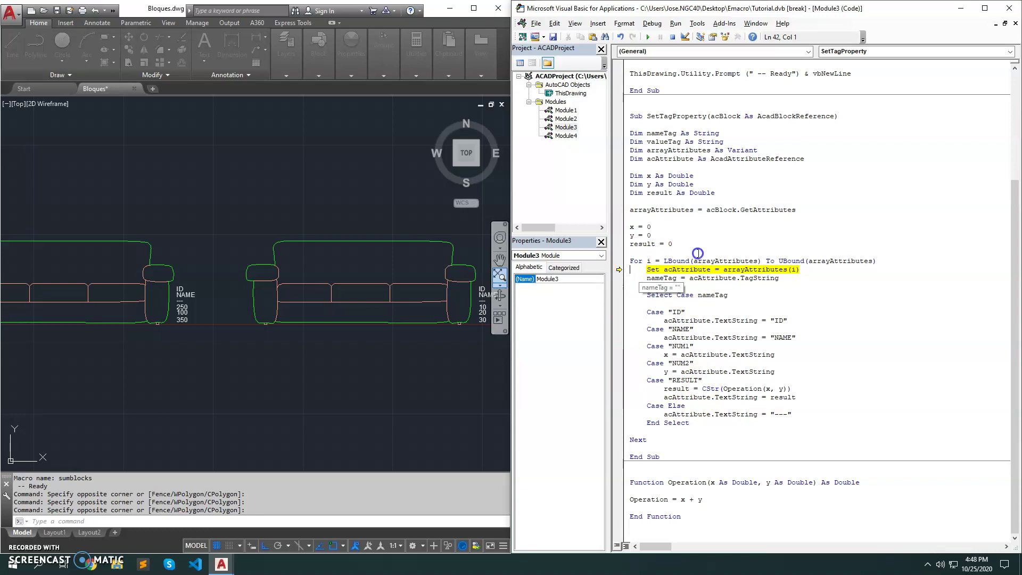
{"action": "key", "text": "F8"}
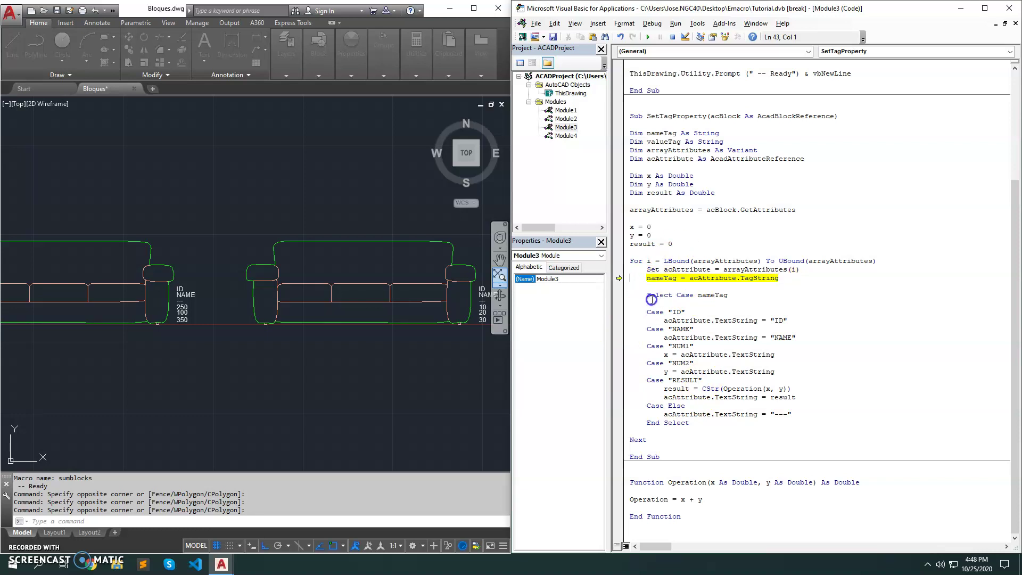
{"action": "key", "text": "F8"}
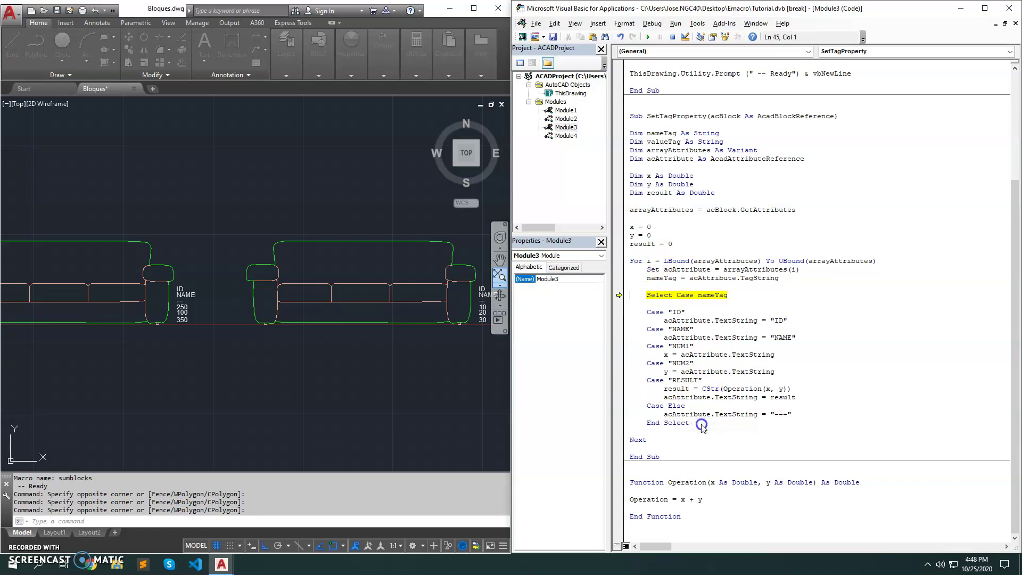
{"action": "left_click_drag", "start_coordinate": [701, 424], "coordinate": [649, 292]}
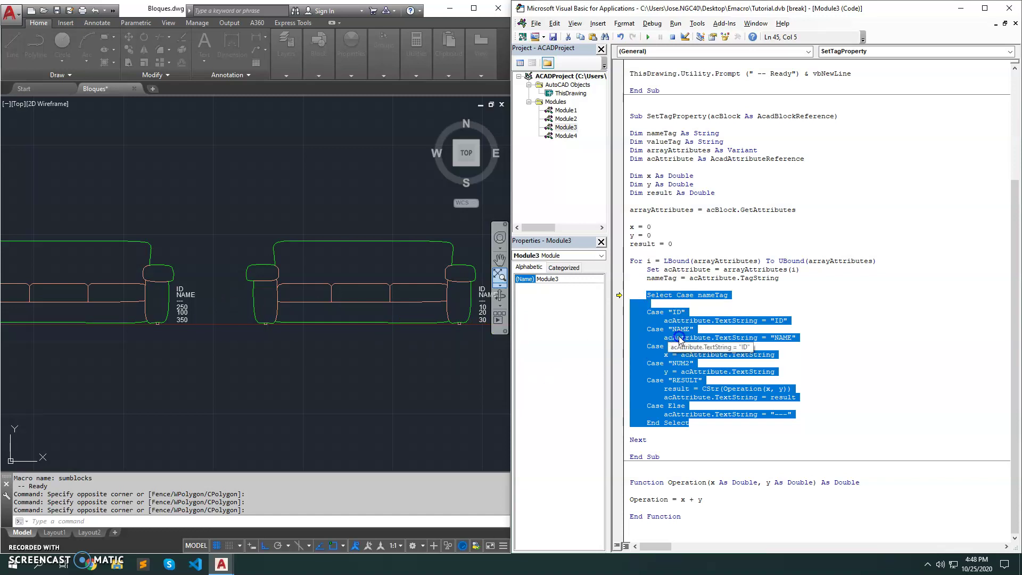
{"action": "mouse_move", "coordinate": [713, 320]}
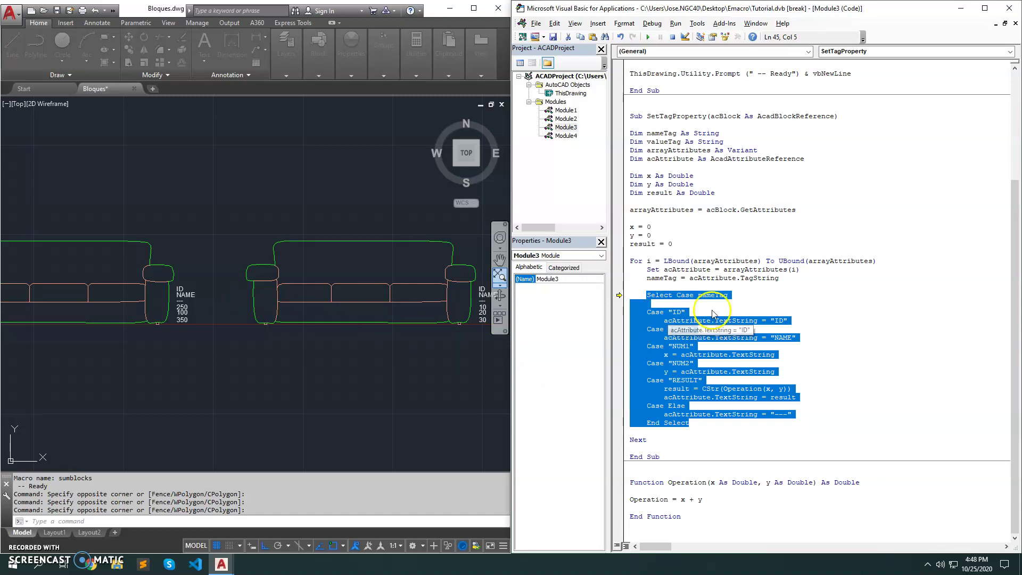
{"action": "left_click", "coordinate": [713, 311]}
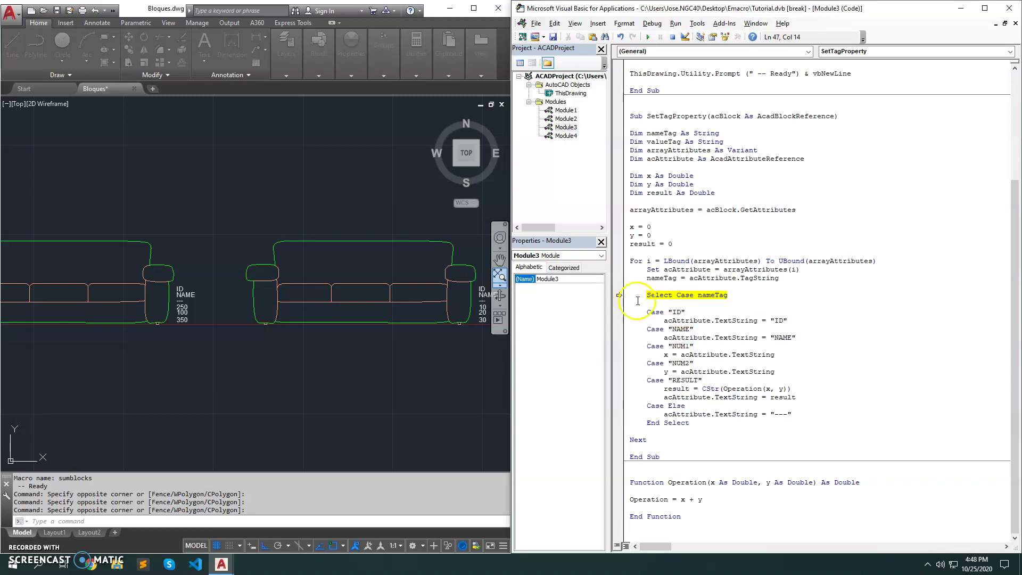
{"action": "left_click_drag", "start_coordinate": [645, 295], "coordinate": [703, 422]}
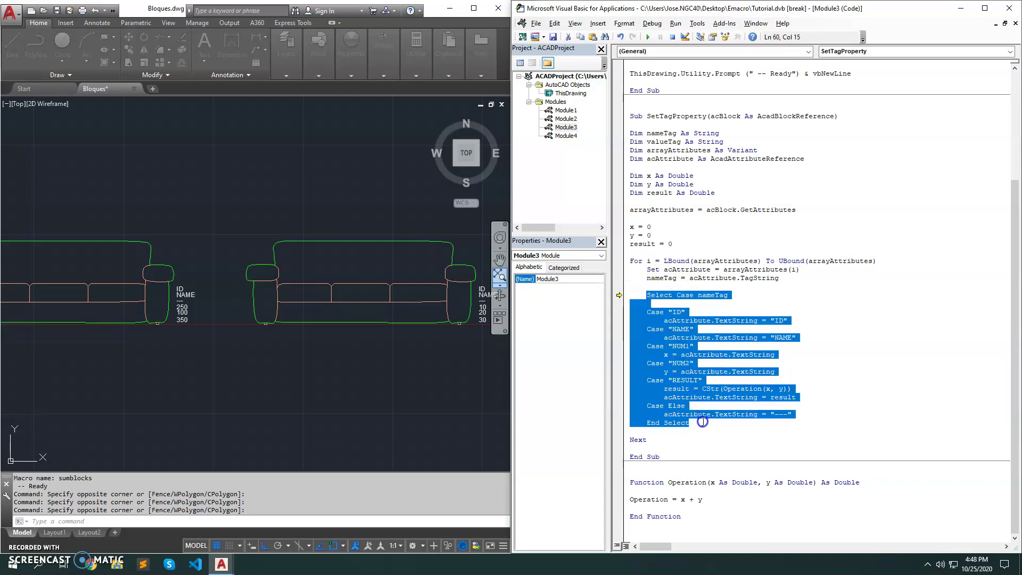
{"action": "left_click", "coordinate": [693, 328]}
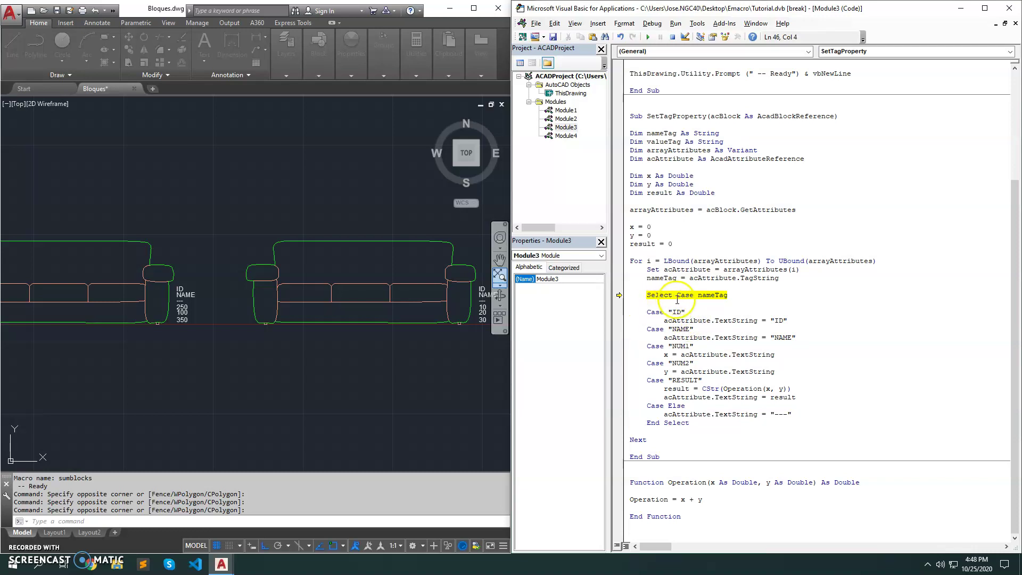
{"action": "left_click_drag", "start_coordinate": [646, 295], "coordinate": [732, 295]}
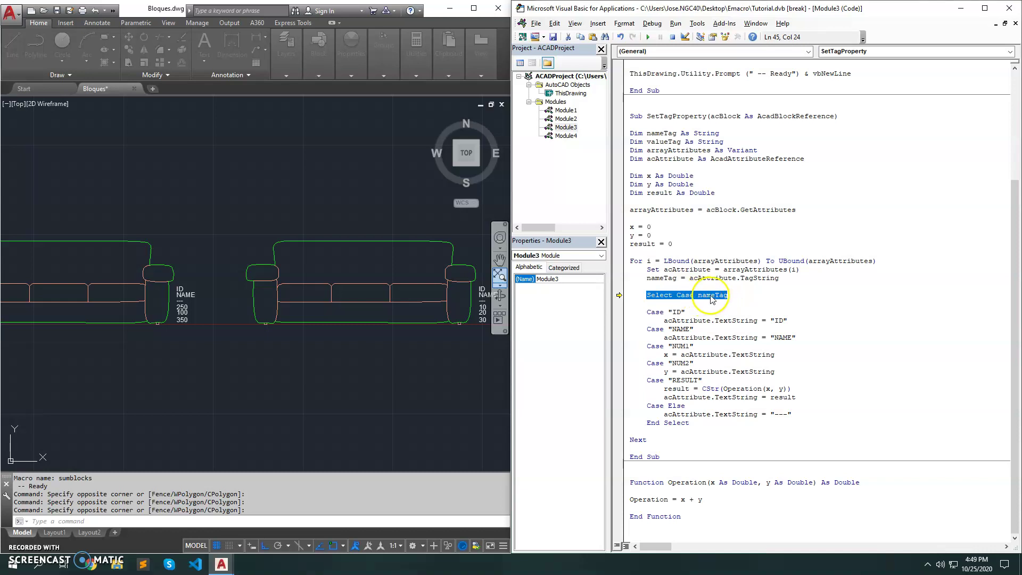
{"action": "left_click", "coordinate": [694, 305]}
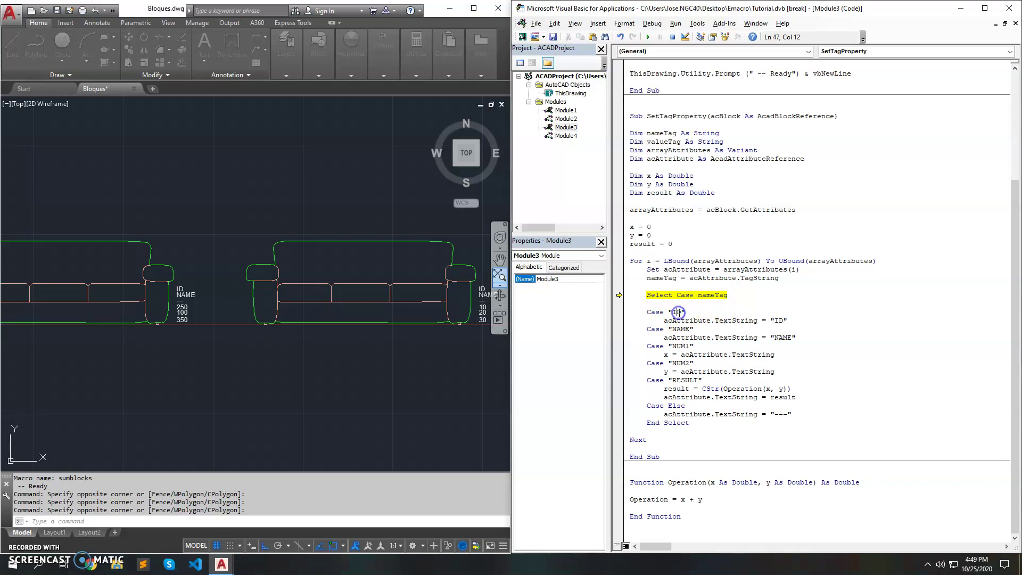
{"action": "left_click", "coordinate": [679, 338]}
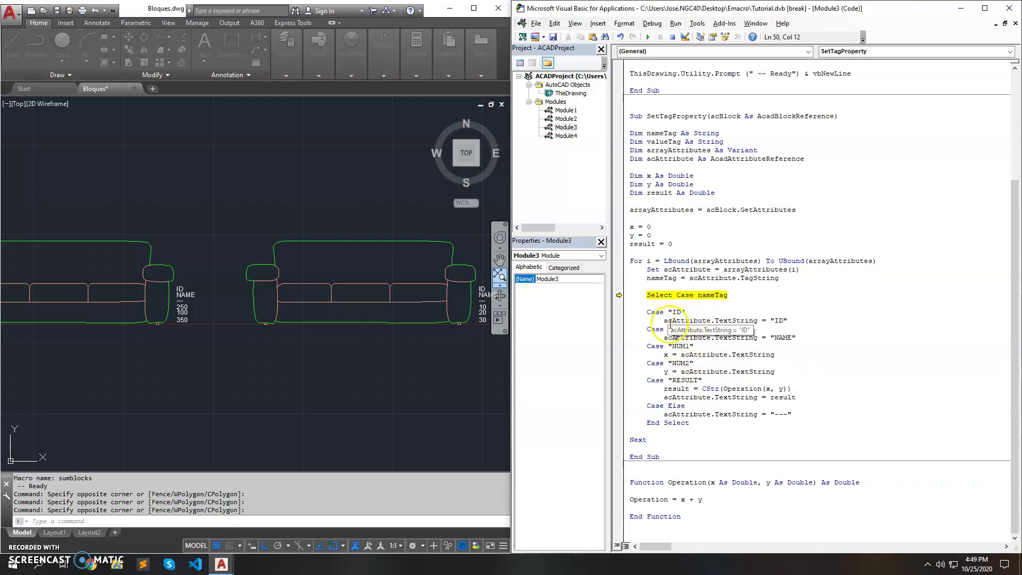
{"action": "mouse_move", "coordinate": [656, 321]}
{"action": "left_mouse_down"}
{"action": "mouse_move", "coordinate": [788, 320]}
{"action": "mouse_move", "coordinate": [656, 339]}
{"action": "left_mouse_up"}
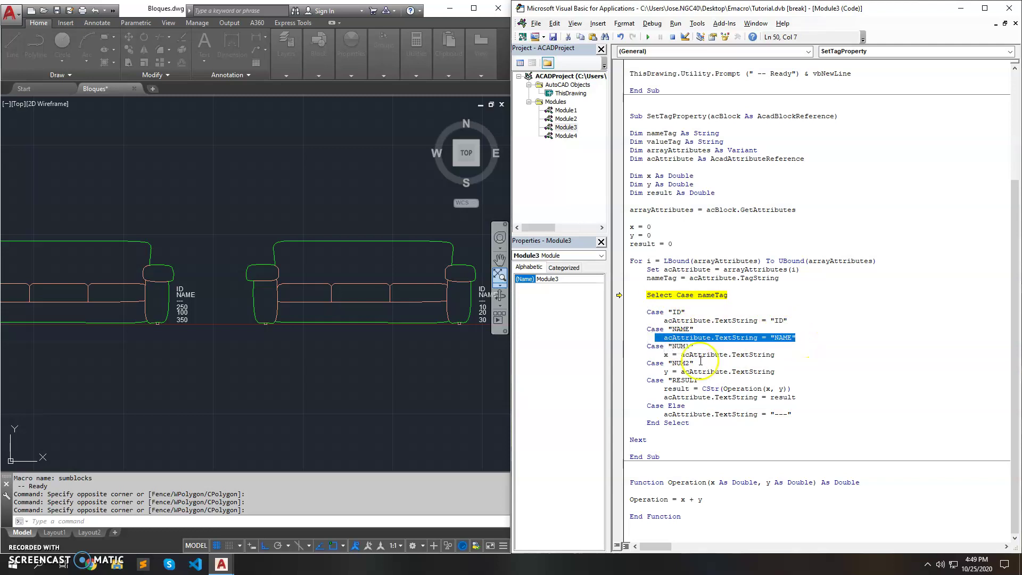
{"action": "left_click_drag", "start_coordinate": [693, 346], "coordinate": [664, 346]}
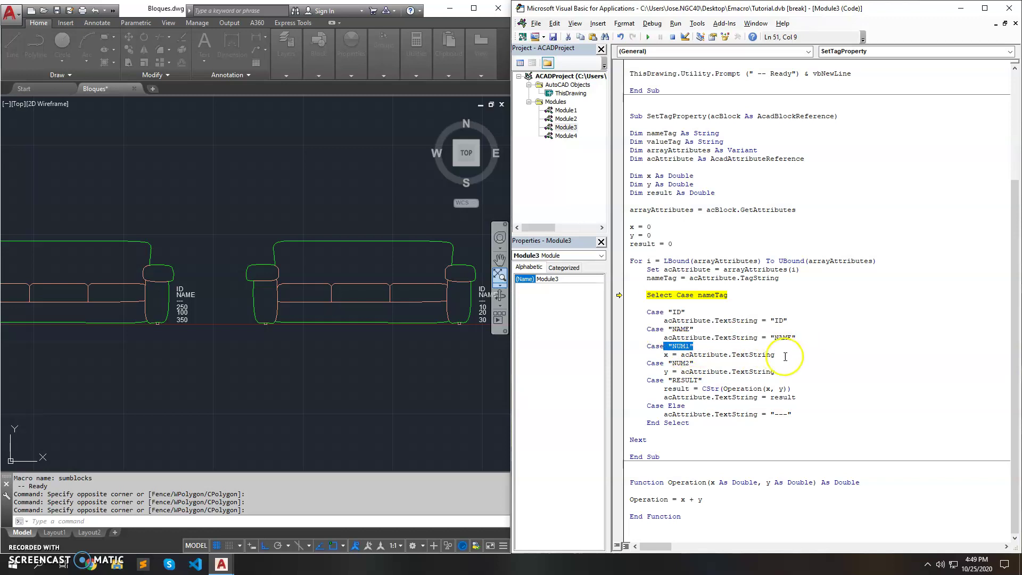
{"action": "left_click_drag", "start_coordinate": [780, 356], "coordinate": [663, 356]}
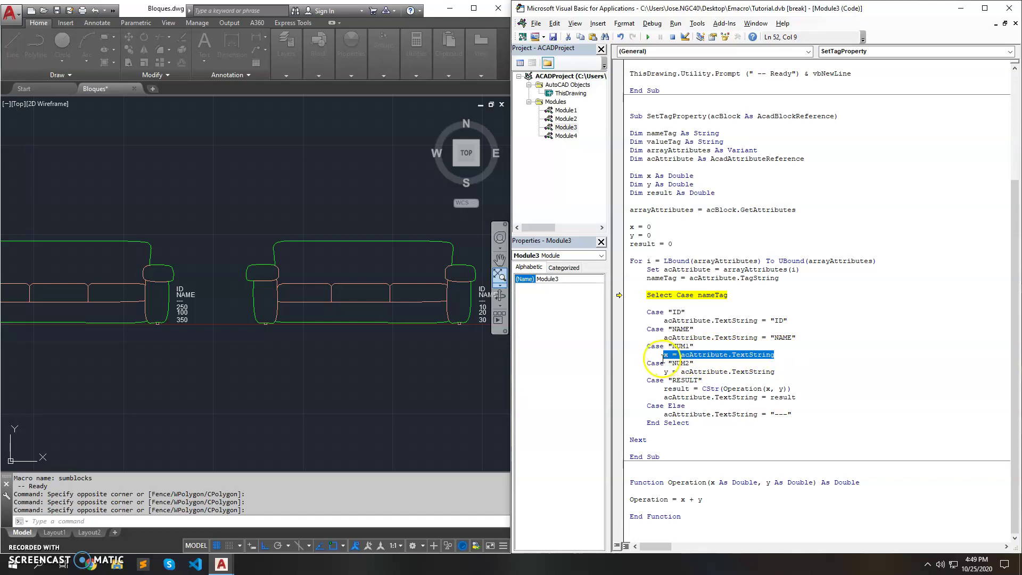
{"action": "left_click_drag", "start_coordinate": [775, 372], "coordinate": [692, 372]}
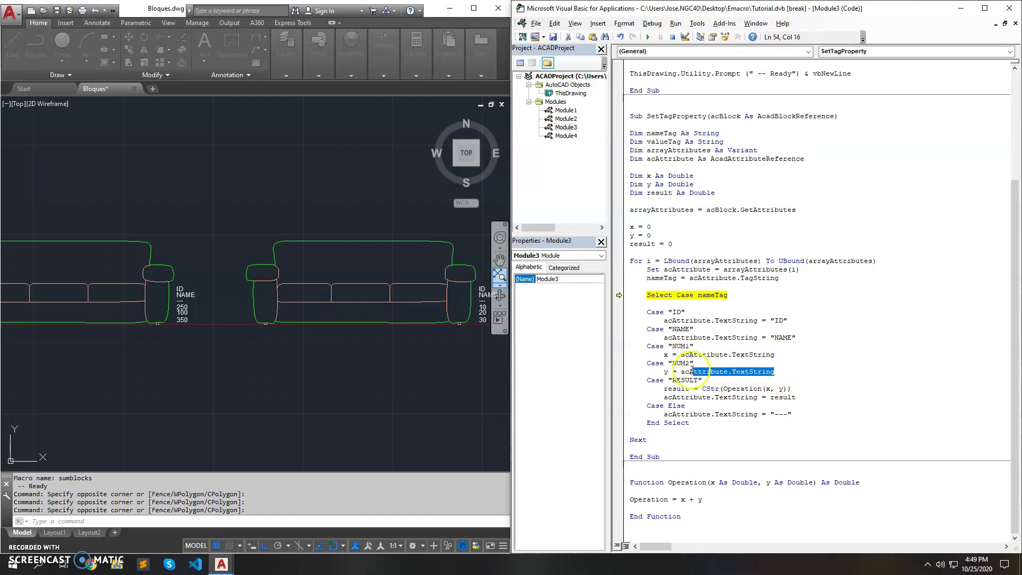
{"action": "left_click", "coordinate": [695, 388]}
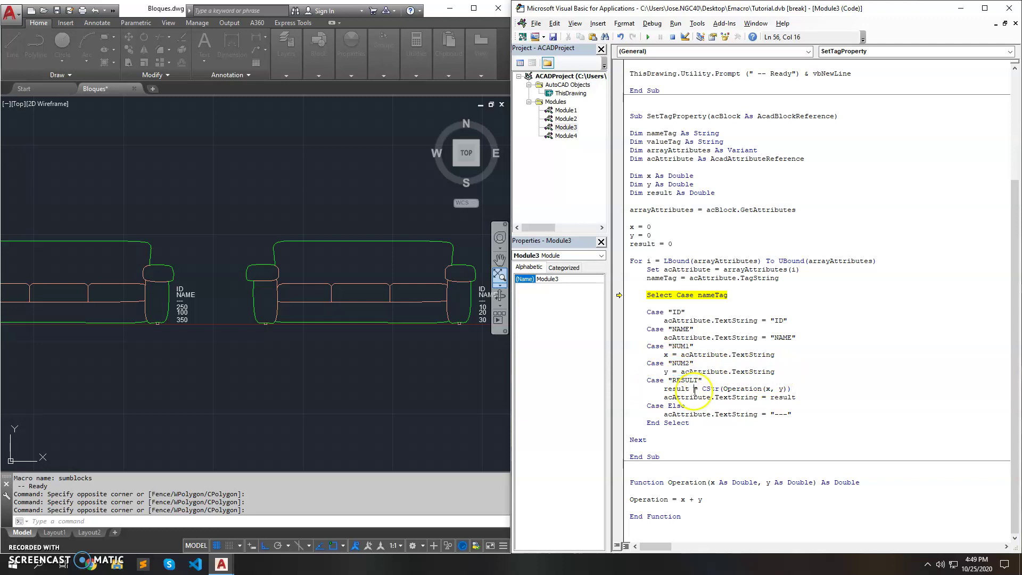
{"action": "left_click", "coordinate": [665, 390]}
{"action": "left_click_drag", "start_coordinate": [802, 398], "coordinate": [664, 399]}
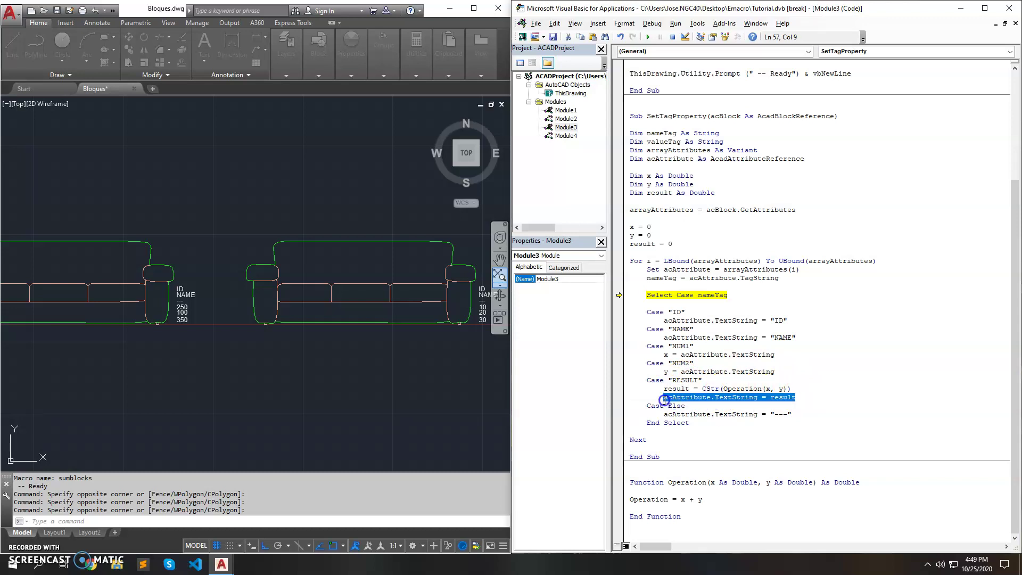
{"action": "left_click", "coordinate": [728, 387]}
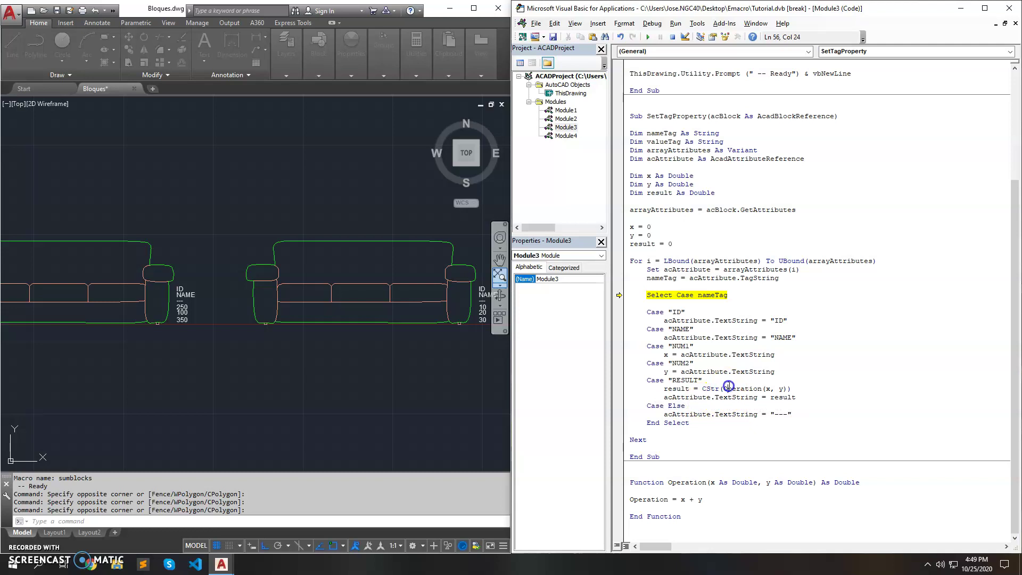
- Step through the ID attribute's Case checks and highlight the ID and Case Else branches
{"action": "key", "text": "F8"}
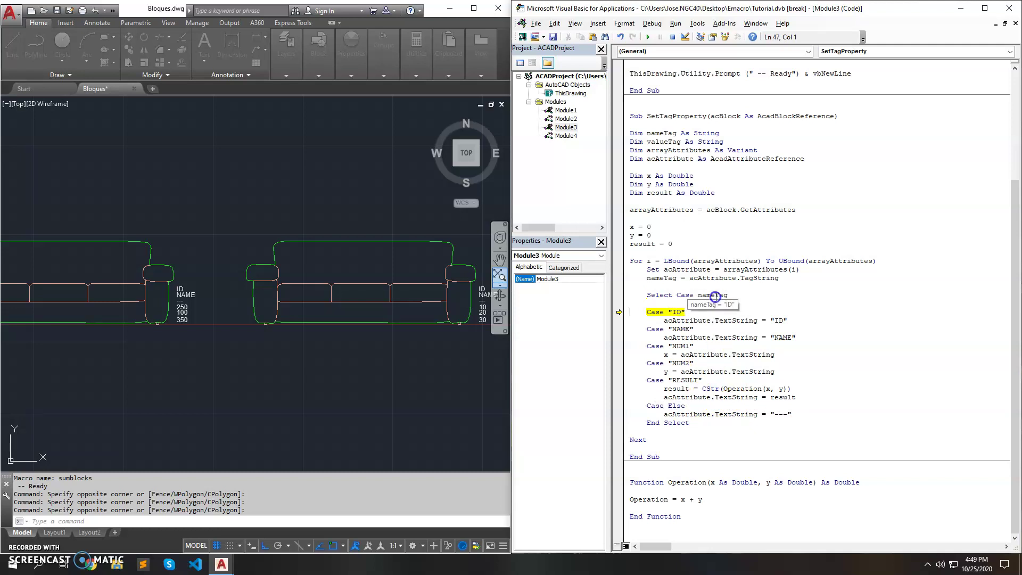
{"action": "key", "text": "F8"}
{"action": "key", "text": "F8"}
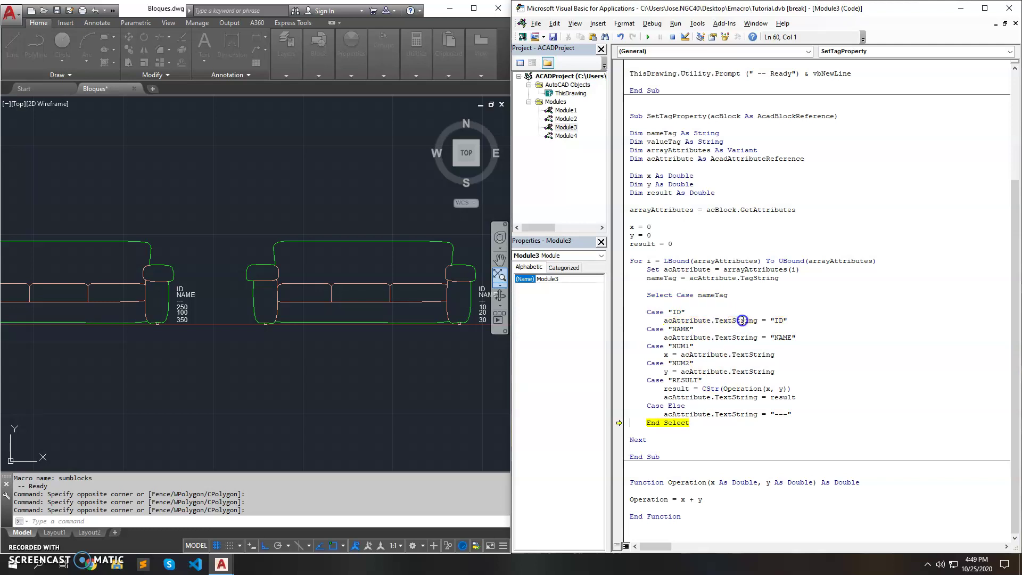
{"action": "key", "text": "F8"}
{"action": "key", "text": "F8"}
{"action": "key", "text": "F8"}
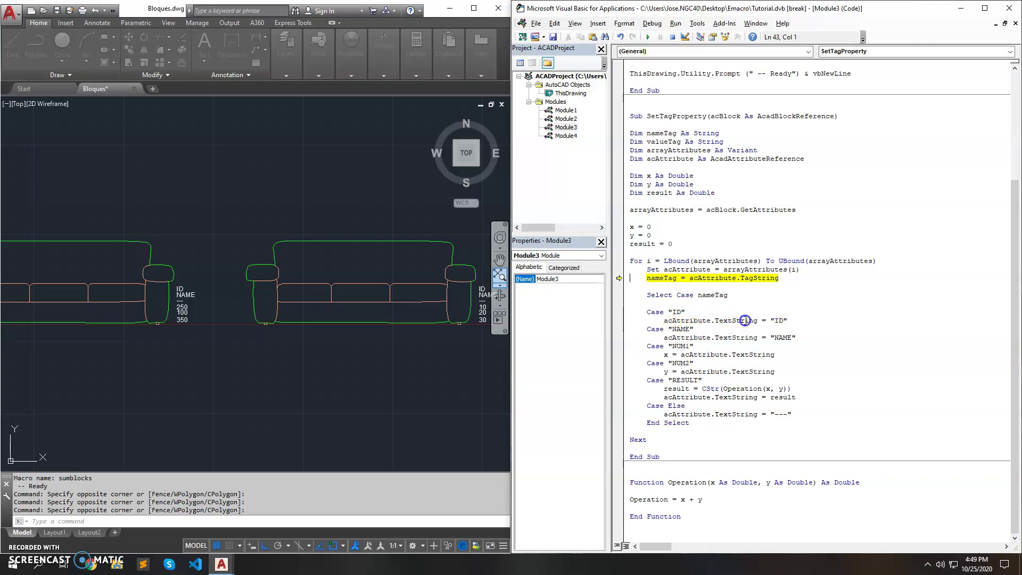
{"action": "key", "text": "F8"}
{"action": "key", "text": "F8"}
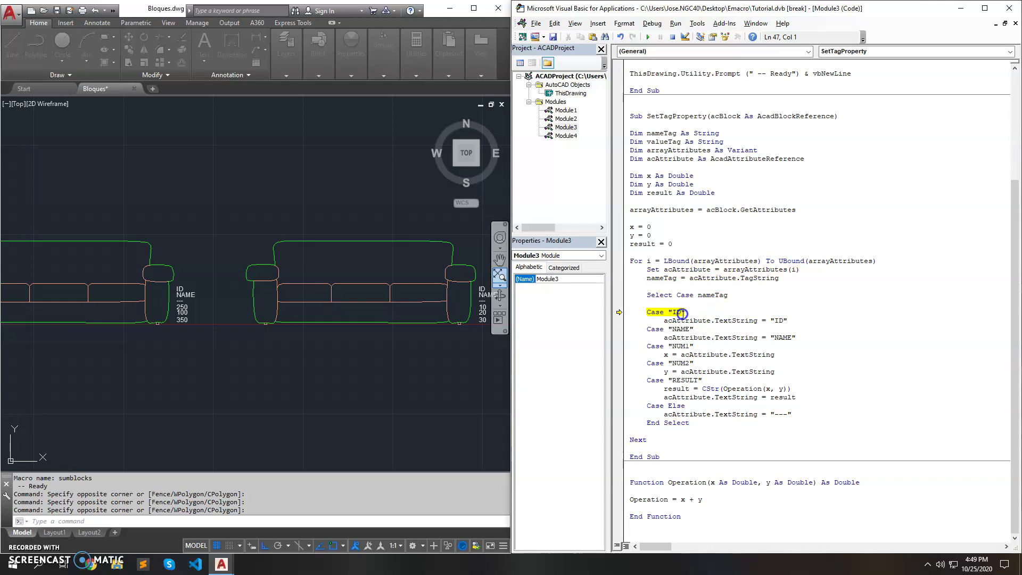
{"action": "key", "text": "F8"}
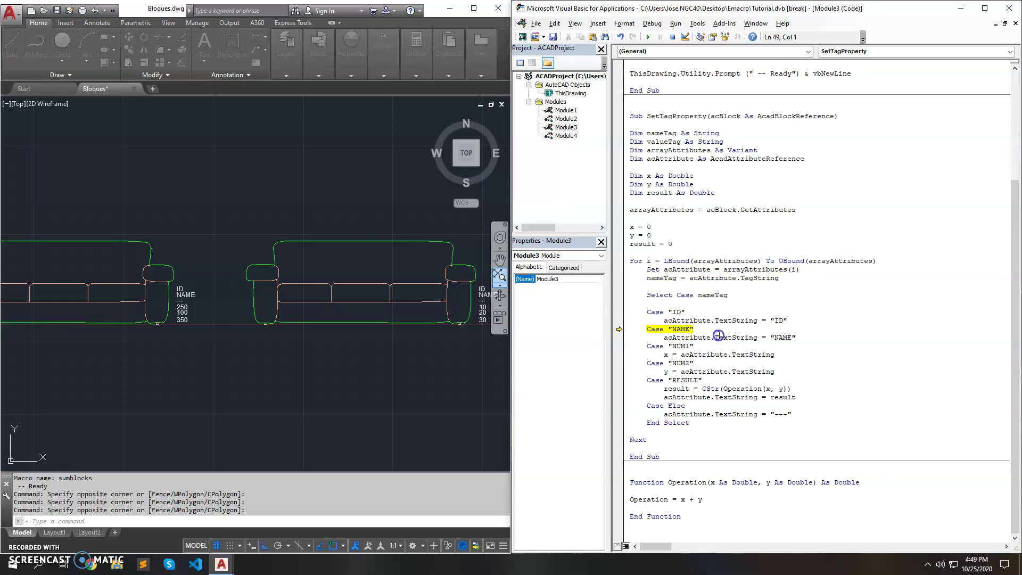
{"action": "key", "text": "F8"}
{"action": "key", "text": "F8"}
{"action": "key", "text": "F8"}
{"action": "key", "text": "F8"}
{"action": "key", "text": "F8"}
{"action": "key", "text": "F8"}
{"action": "key", "text": "F8"}
{"action": "key", "text": "F8"}
{"action": "key", "text": "F8"}
{"action": "key", "text": "F8"}
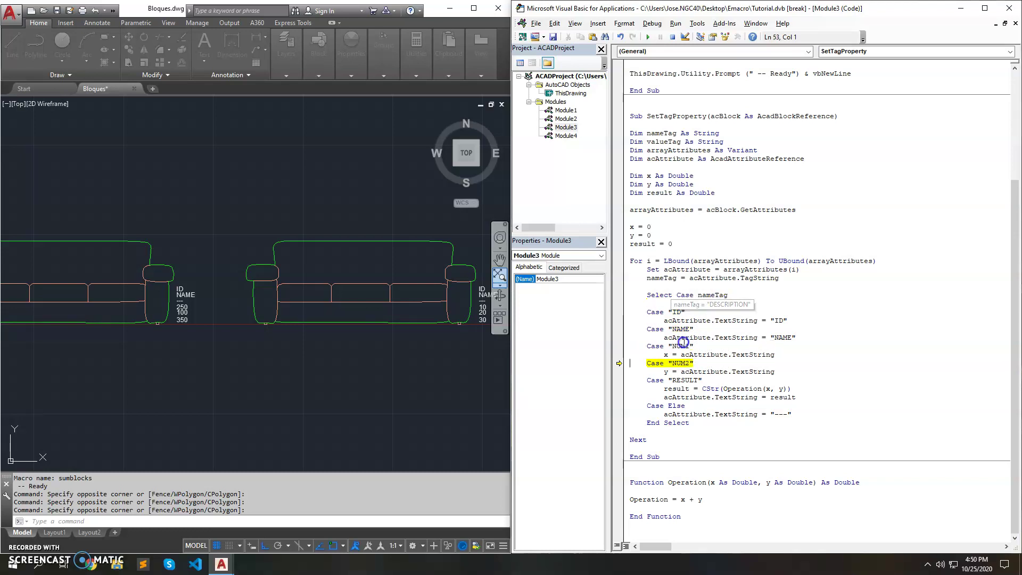
{"action": "left_click_drag", "start_coordinate": [693, 313], "coordinate": [631, 314]}
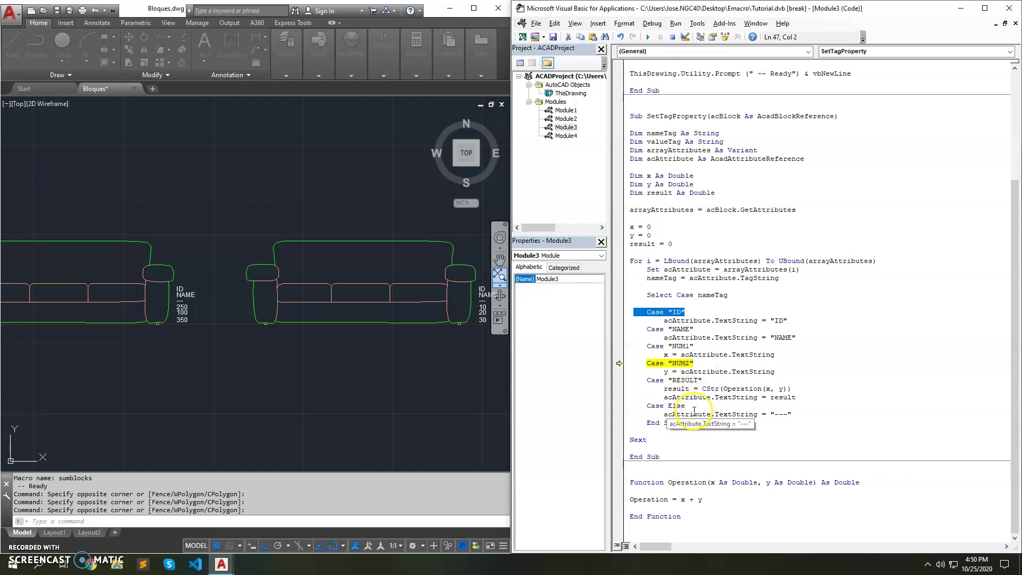
{"action": "left_click_drag", "start_coordinate": [685, 406], "coordinate": [647, 405]}
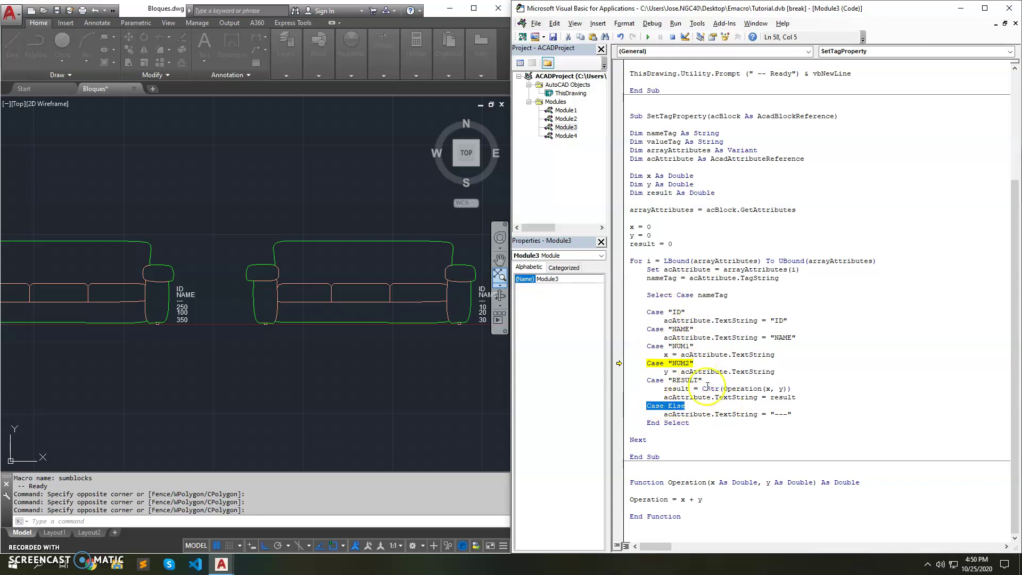
{"action": "left_click_drag", "start_coordinate": [663, 414], "coordinate": [798, 412]}
- Step past the NUM1 and NUM2 assignments on to the next attribute
{"action": "left_click", "coordinate": [770, 395]}
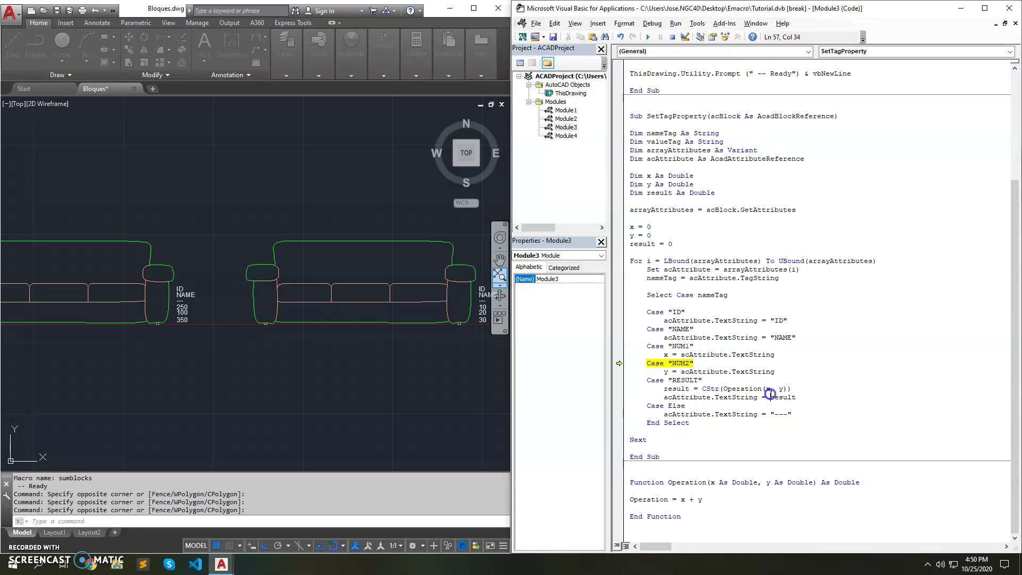
{"action": "key", "text": "F8"}
{"action": "key", "text": "F8"}
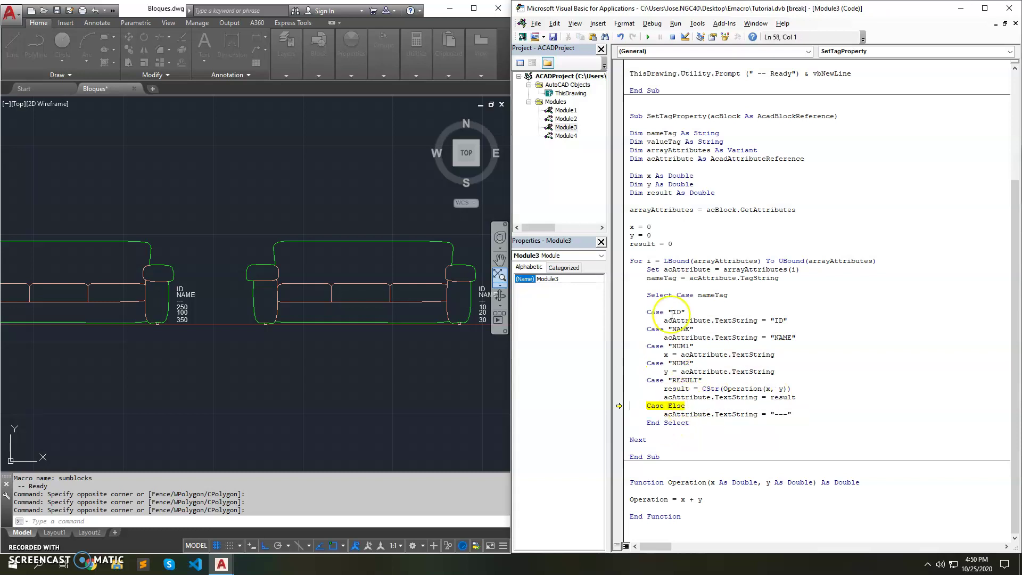
{"action": "key", "text": "F8"}
{"action": "key", "text": "F8"}
{"action": "key", "text": "F8"}
{"action": "key", "text": "F8"}
{"action": "key", "text": "F8"}
{"action": "key", "text": "F8"}
{"action": "key", "text": "F8"}
{"action": "key", "text": "F8"}
{"action": "key", "text": "F8"}
{"action": "key", "text": "F8"}
{"action": "mouse_move", "coordinate": [666, 354]}
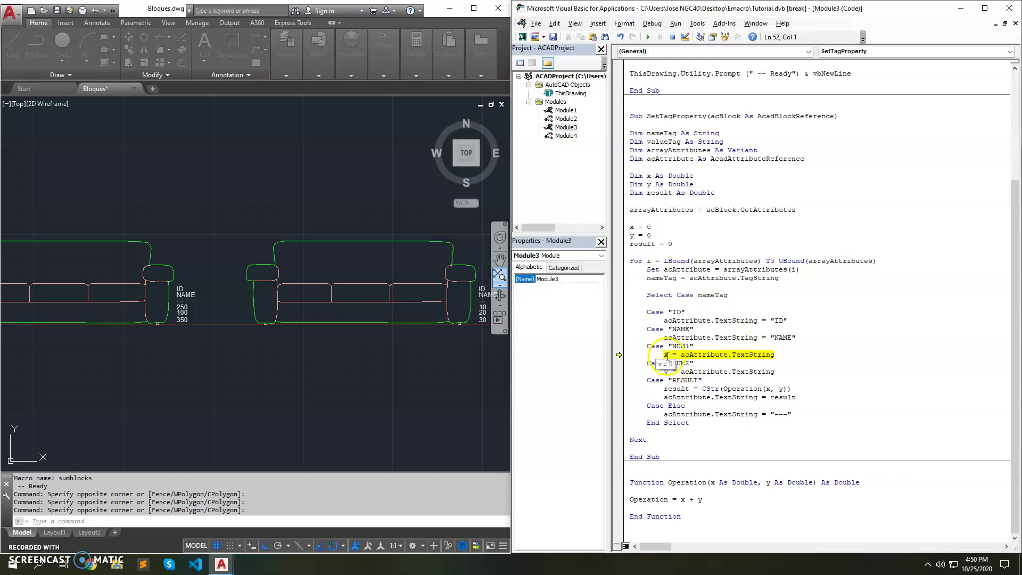
{"action": "key", "text": "F8"}
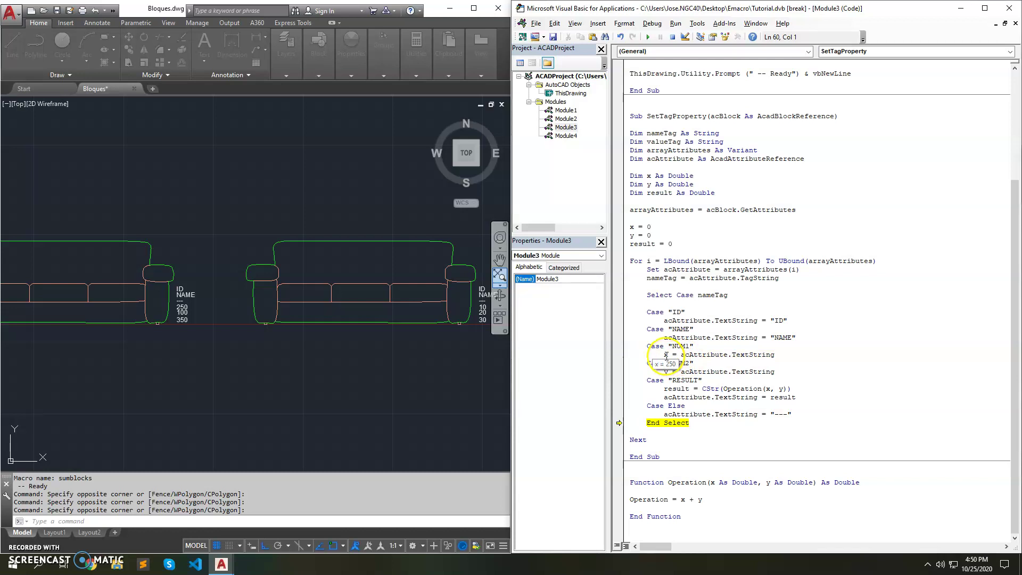
{"action": "key", "text": "F8"}
{"action": "key", "text": "F8"}
{"action": "key", "text": "F8"}
{"action": "key", "text": "F8"}
{"action": "key", "text": "F8"}
{"action": "key", "text": "F8"}
{"action": "key", "text": "F8"}
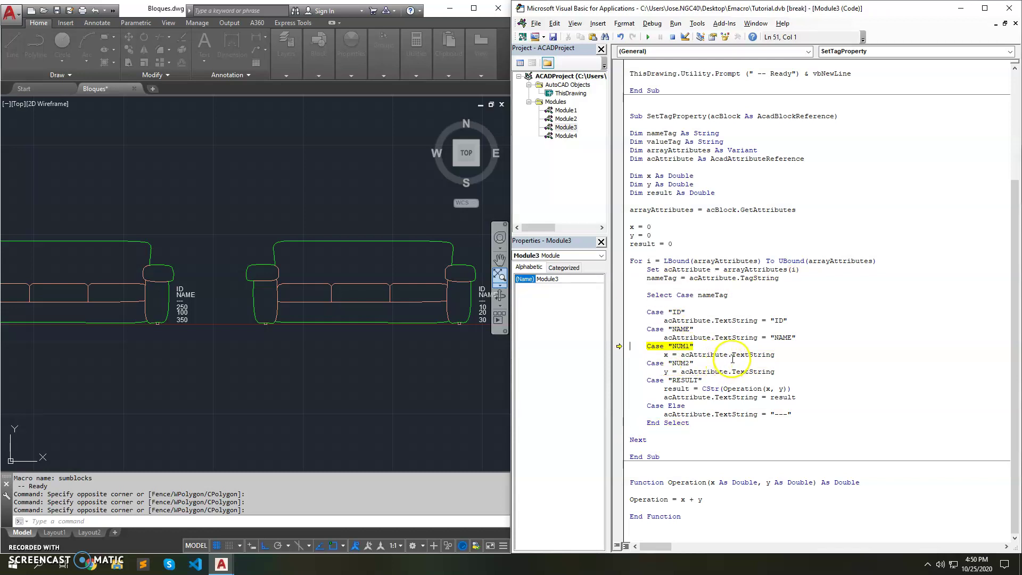
{"action": "key", "text": "F8"}
{"action": "key", "text": "F8"}
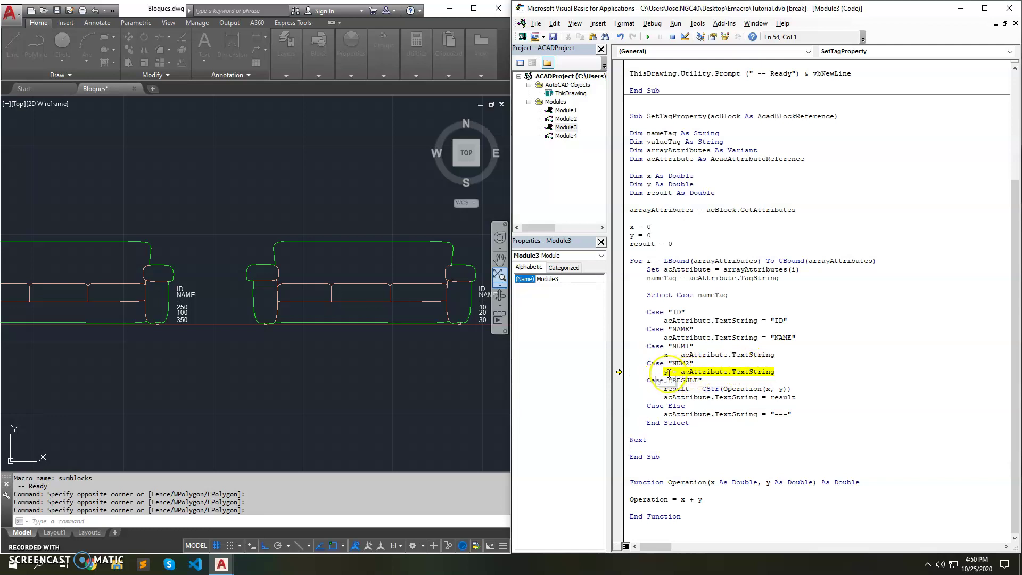
{"action": "key", "text": "F8"}
{"action": "key", "text": "F8"}
{"action": "key", "text": "F8"}
{"action": "key", "text": "F8"}
{"action": "key", "text": "F8"}
{"action": "key", "text": "F8"}
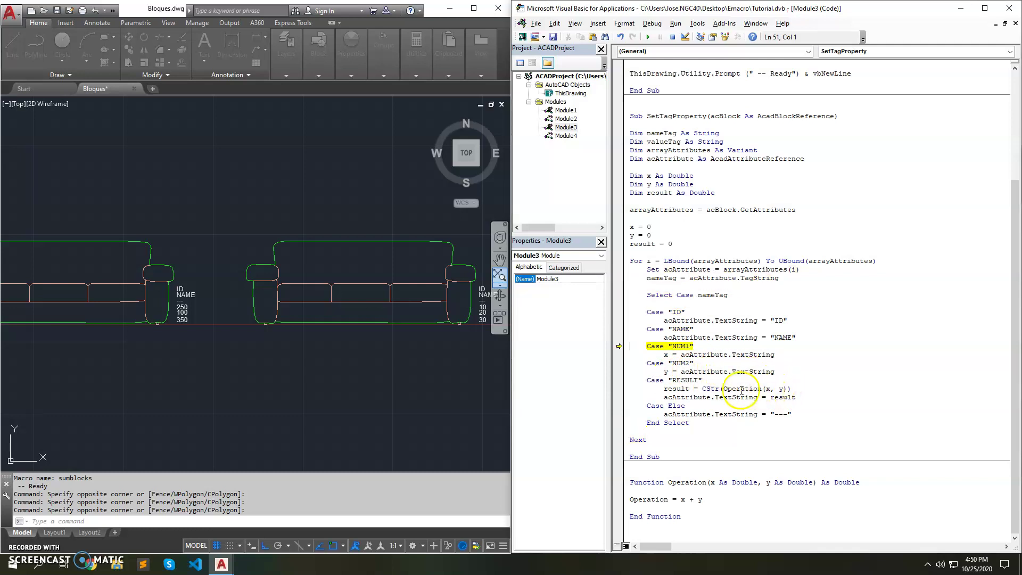
{"action": "key", "text": "F8"}
{"action": "key", "text": "F8"}
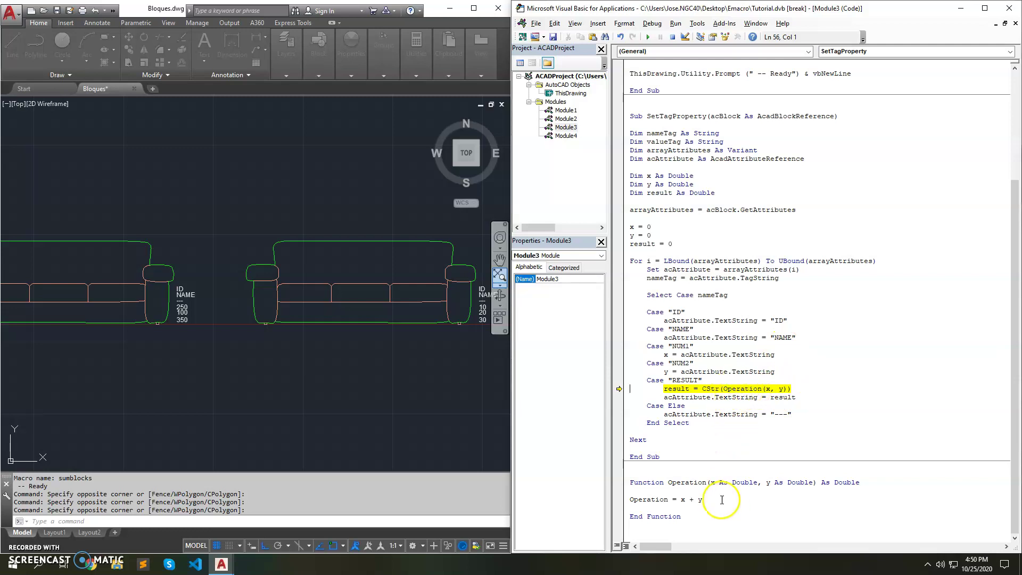
- Step through Operation adding x and y so RESULT gets 350, then return to SumBlocks
{"action": "key", "text": "F8"}
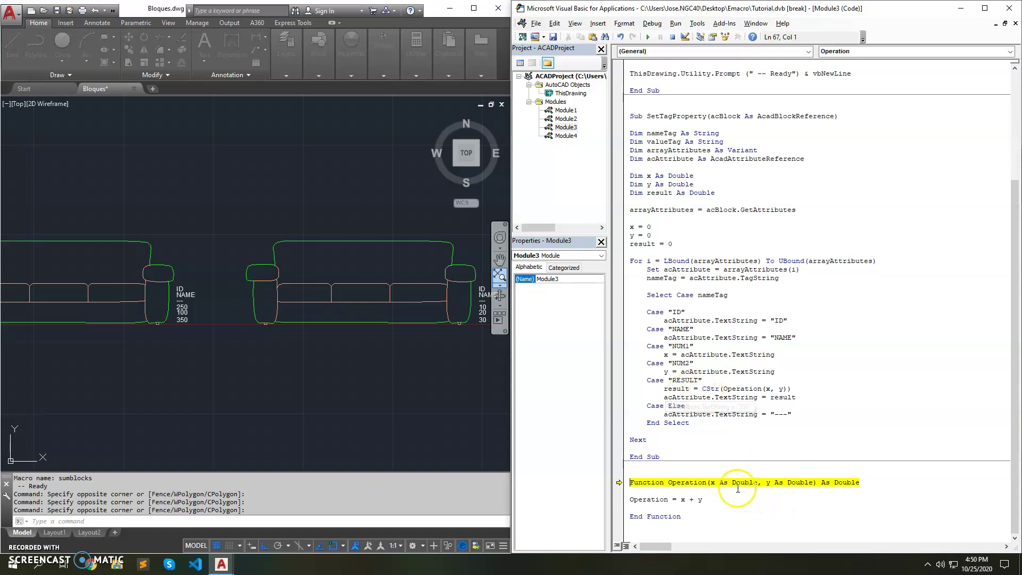
{"action": "key", "text": "F8"}
{"action": "key", "text": "F8"}
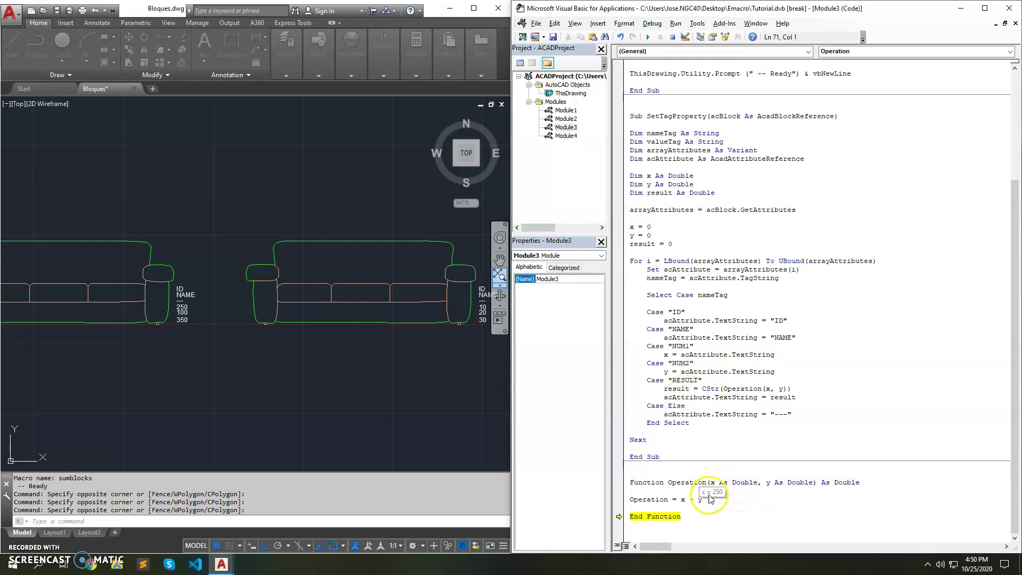
{"action": "key", "text": "F8"}
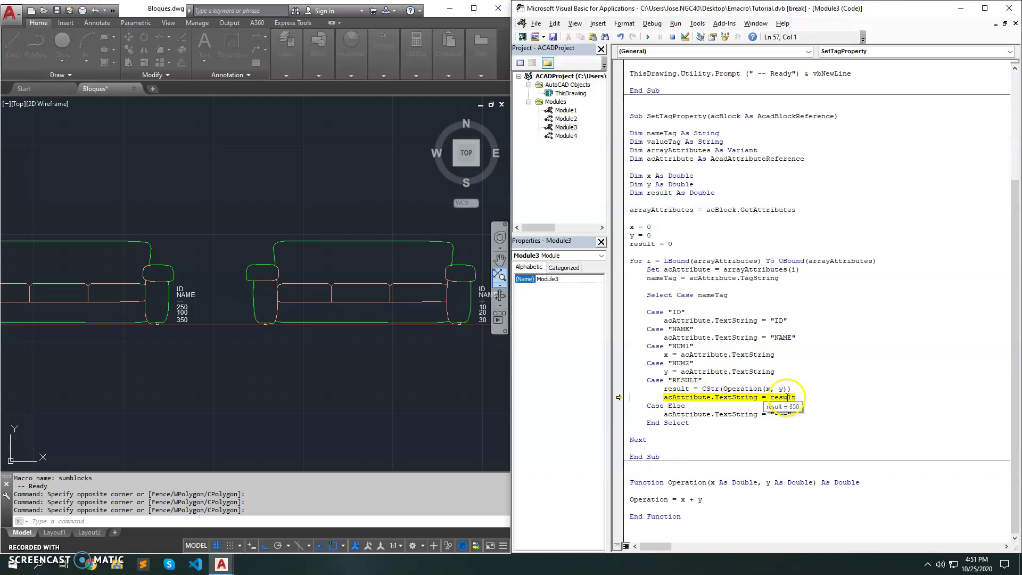
{"action": "mouse_move", "coordinate": [733, 397]}
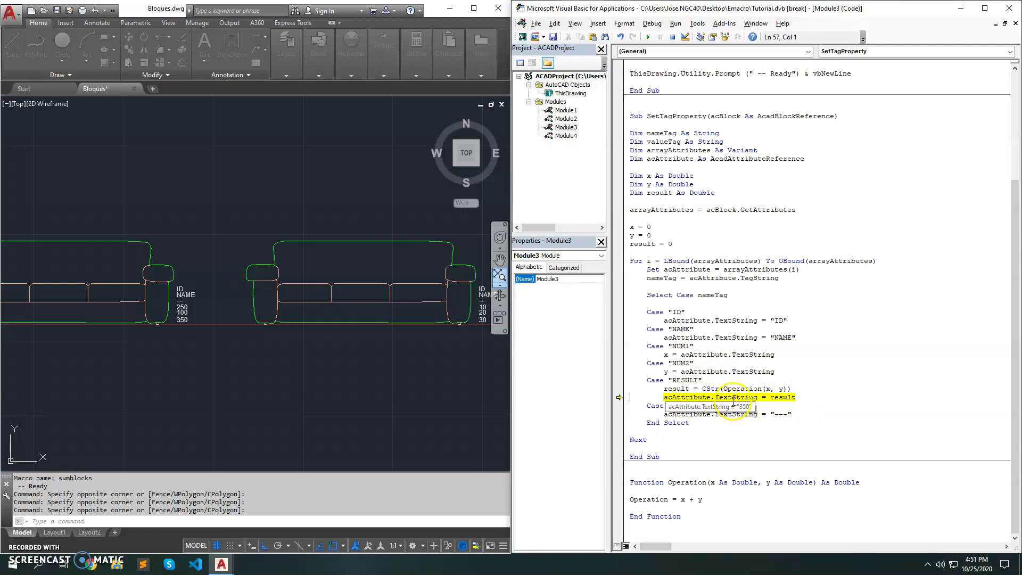
{"action": "key", "text": "F8"}
{"action": "key", "text": "F8"}
{"action": "key", "text": "F8"}
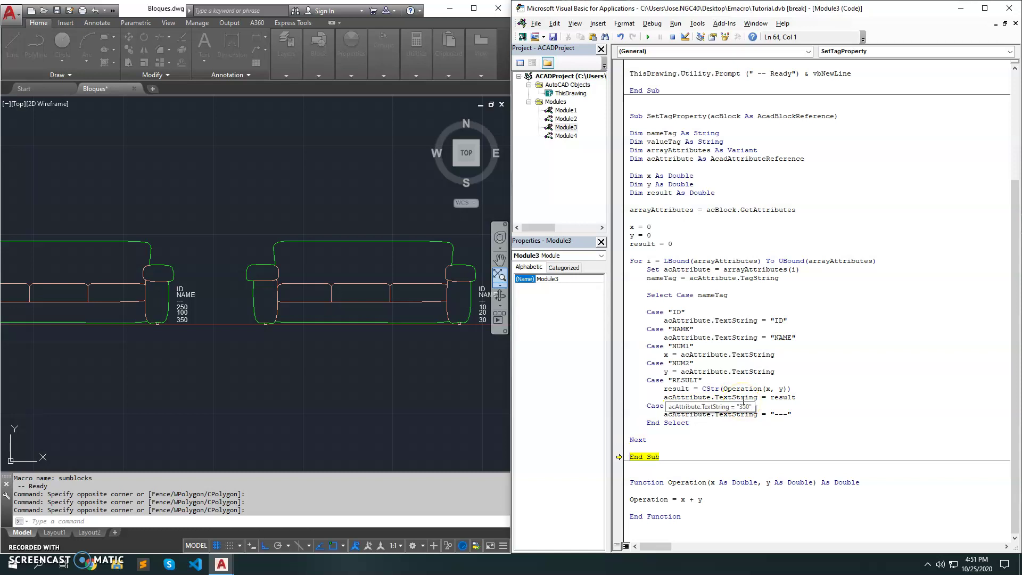
{"action": "key", "text": "F8"}
{"action": "key", "text": "F8"}
{"action": "key", "text": "F8"}
{"action": "key", "text": "F8"}
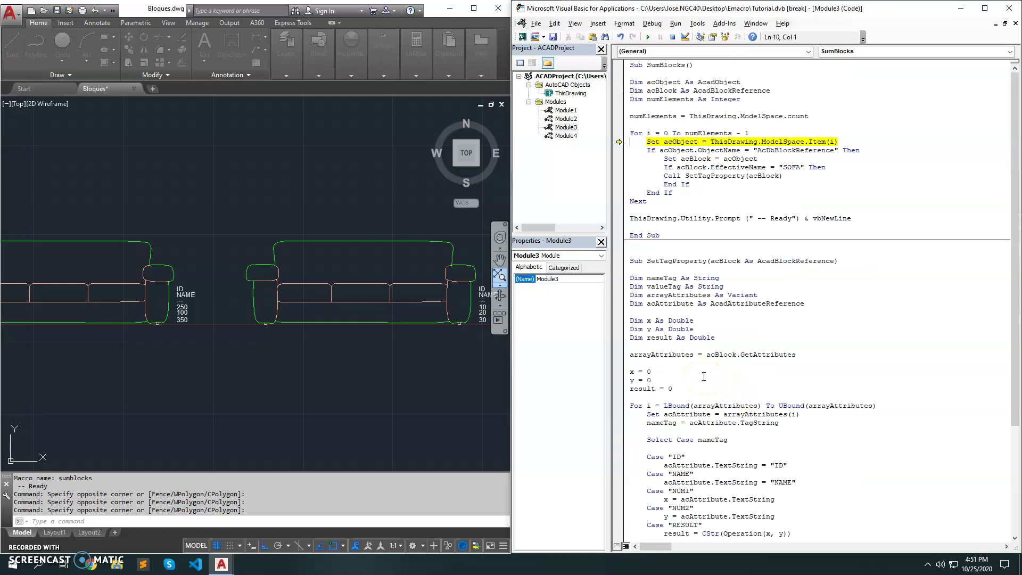
{"action": "key", "text": "F8"}
{"action": "key", "text": "F8"}
{"action": "key", "text": "F8"}
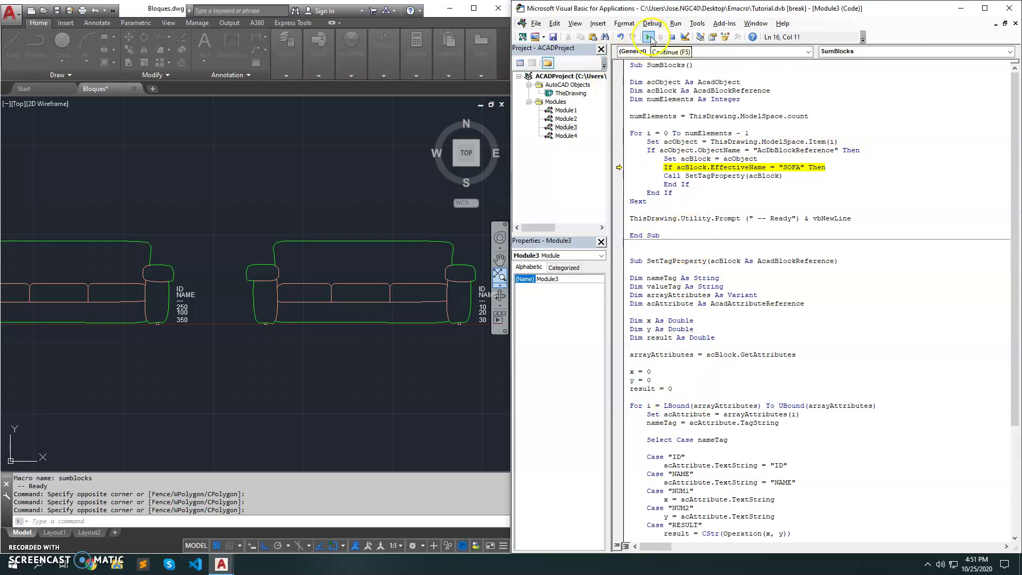
- Let the macro finish, then copy both sofa blocks below the originals
{"action": "left_click", "coordinate": [648, 37]}
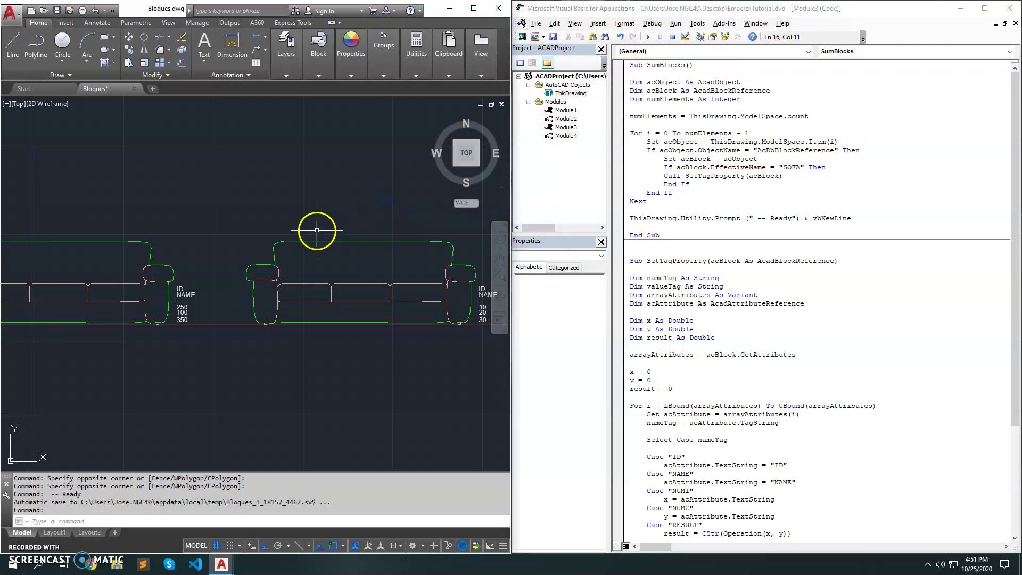
{"action": "scroll", "coordinate": [290, 244], "scroll_direction": "down", "scroll_amount": 1}
{"action": "scroll", "coordinate": [285, 238], "scroll_direction": "down", "scroll_amount": 1}
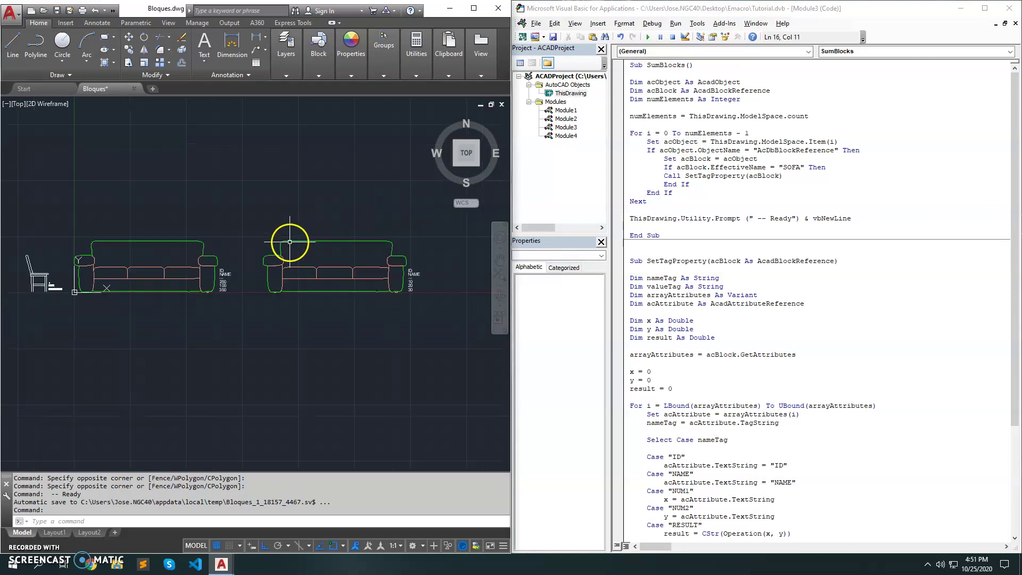
{"action": "left_click_drag", "start_coordinate": [358, 346], "coordinate": [189, 250]}
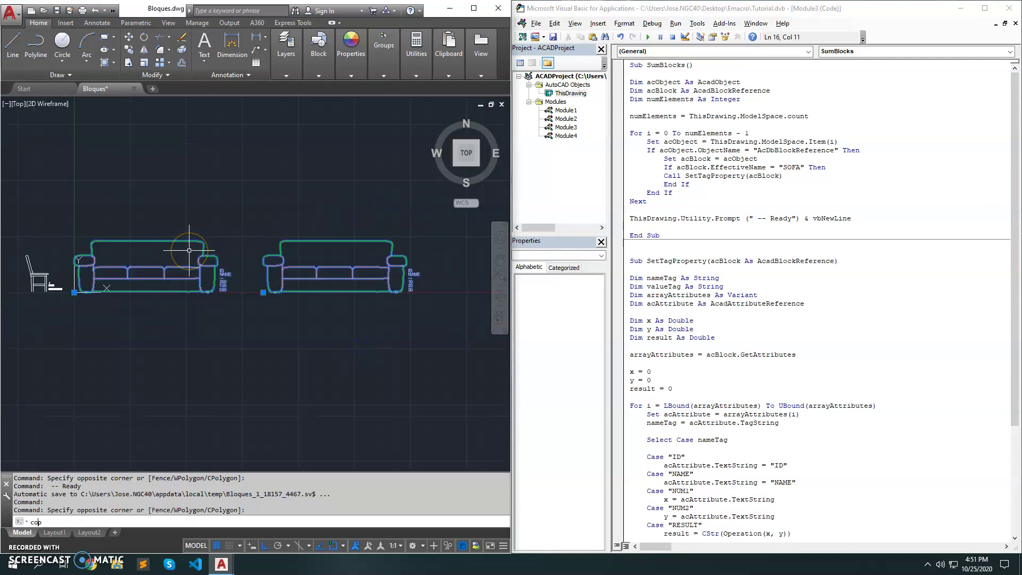
{"action": "key", "text": "Return"}
{"action": "scroll", "coordinate": [265, 342], "scroll_direction": "down", "scroll_amount": 1}
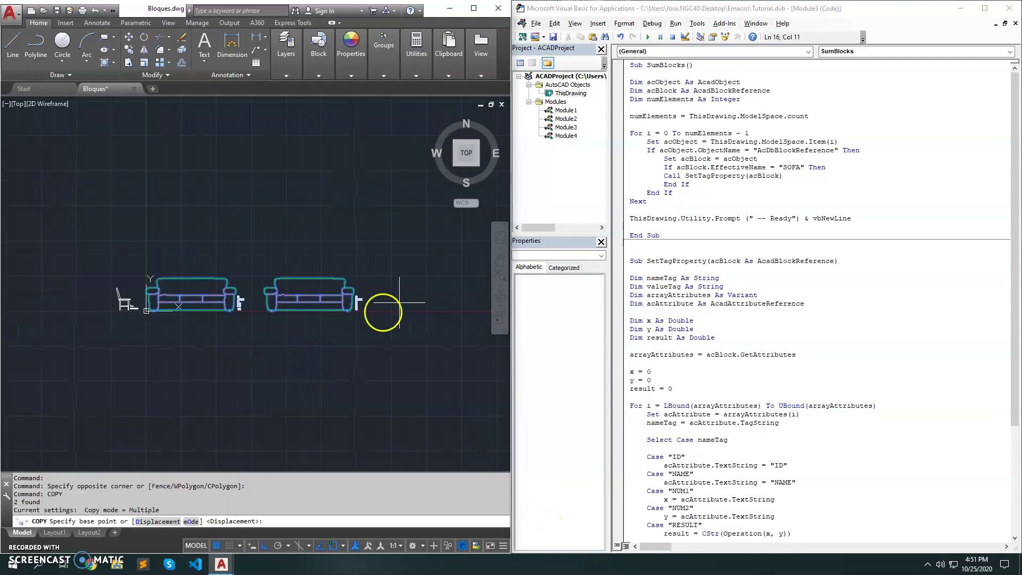
{"action": "left_click", "coordinate": [399, 303]}
{"action": "left_click", "coordinate": [399, 342]}
{"action": "key", "text": "Escape"}
{"action": "scroll", "coordinate": [213, 346], "scroll_direction": "up", "scroll_amount": 2}
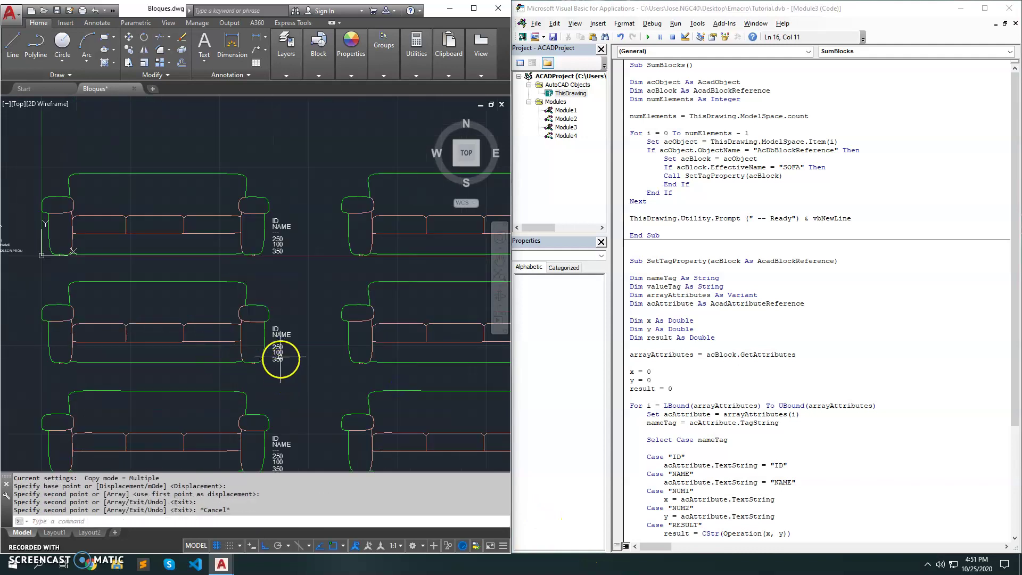
{"action": "scroll", "coordinate": [281, 358], "scroll_direction": "up", "scroll_amount": 2}
- Set one sofa's NUM1 to 979 and the middle sofa's NUM2 to 14
{"action": "double_click", "coordinate": [282, 347]}
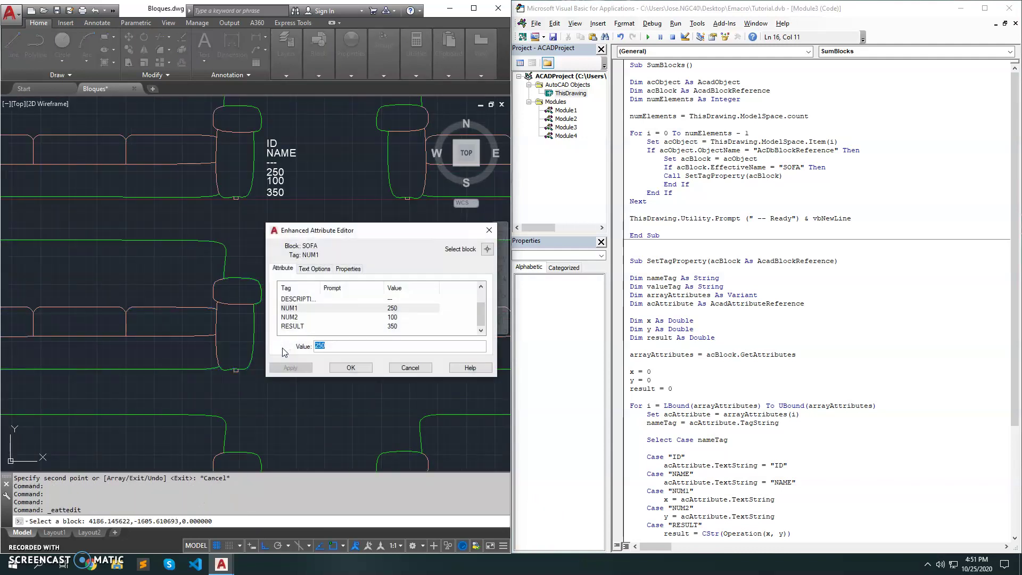
{"action": "type", "text": "979"}
{"action": "left_click", "coordinate": [351, 367]}
{"action": "scroll", "coordinate": [251, 342], "scroll_direction": "down", "scroll_amount": 3}
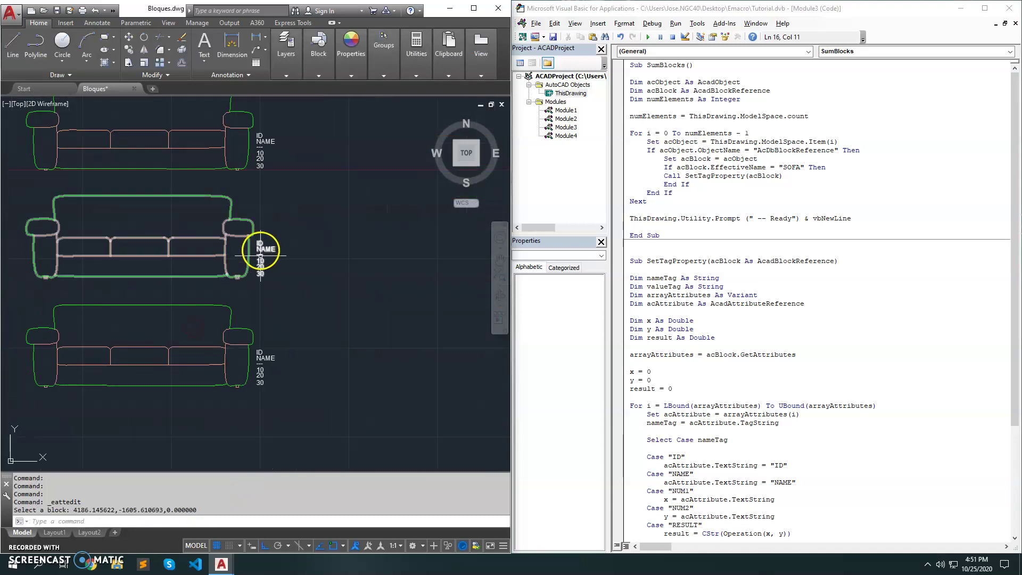
{"action": "double_click", "coordinate": [261, 256]}
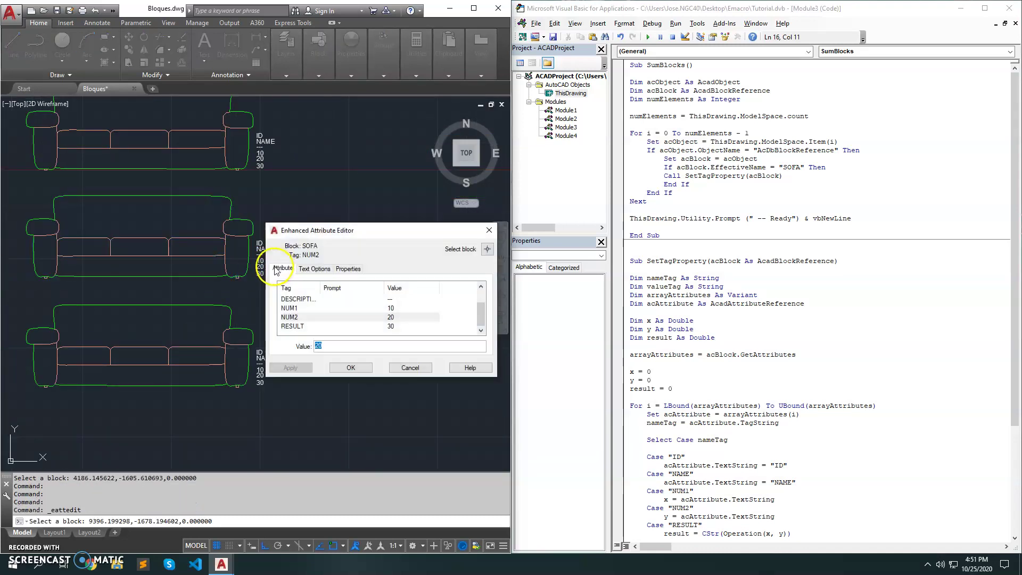
{"action": "type", "text": "14"}
{"action": "key", "text": "Return"}
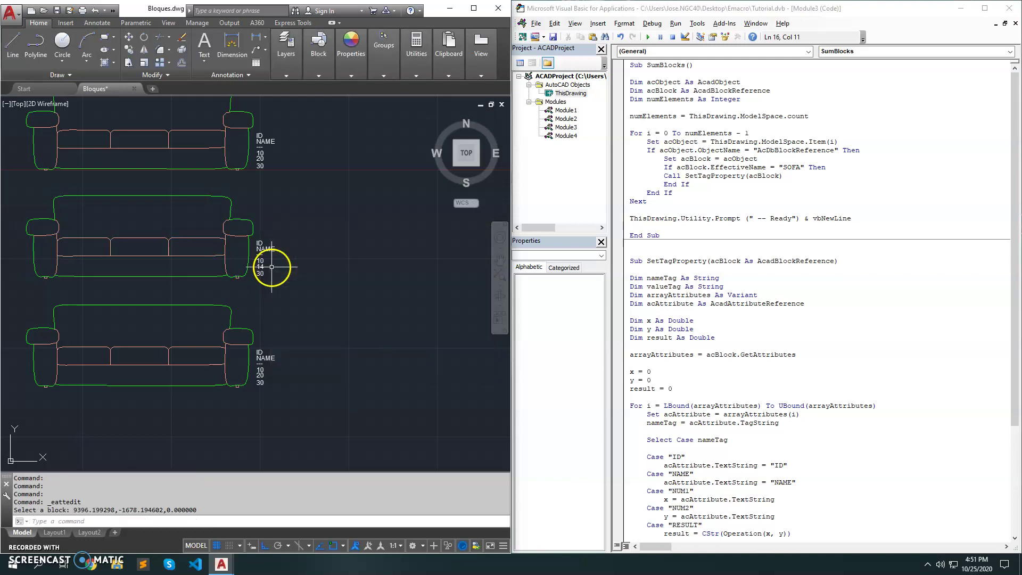
{"action": "scroll", "coordinate": [261, 372], "scroll_direction": "up", "scroll_amount": 3}
- Set the bottom sofa's value to 1 and another sofa's NUM2 to 85
{"action": "double_click", "coordinate": [261, 374]}
{"action": "type", "text": "1"}
{"action": "key", "text": "Return"}
{"action": "scroll", "coordinate": [185, 415], "scroll_direction": "down", "scroll_amount": 3}
{"action": "scroll", "coordinate": [184, 357], "scroll_direction": "up", "scroll_amount": 3}
{"action": "scroll", "coordinate": [178, 342], "scroll_direction": "up", "scroll_amount": 2}
{"action": "double_click", "coordinate": [175, 342]}
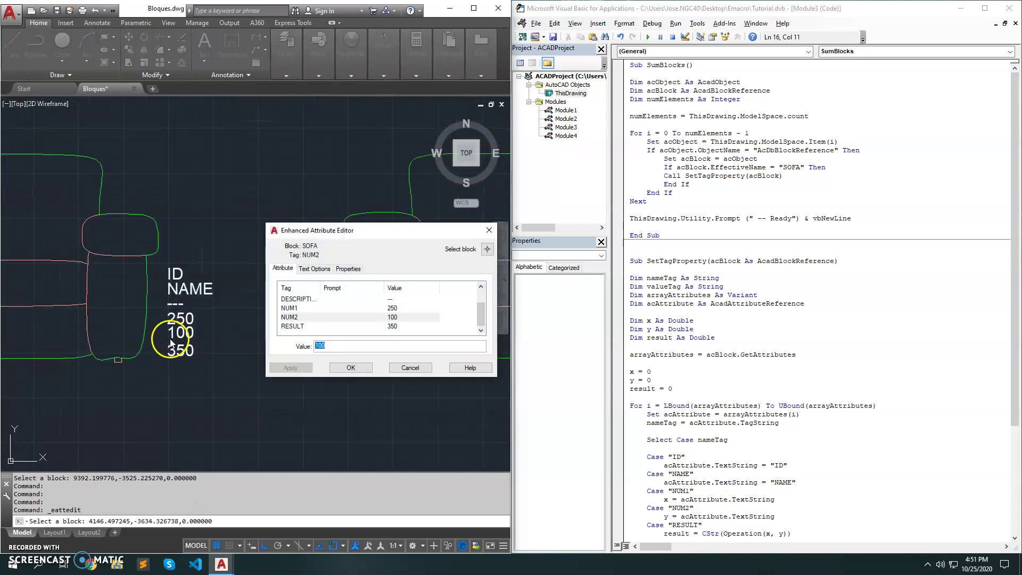
{"action": "type", "text": "5"}
{"action": "key", "text": "Return"}
{"action": "scroll", "coordinate": [236, 282], "scroll_direction": "down", "scroll_amount": 3}
{"action": "scroll", "coordinate": [285, 347], "scroll_direction": "down", "scroll_amount": 2}
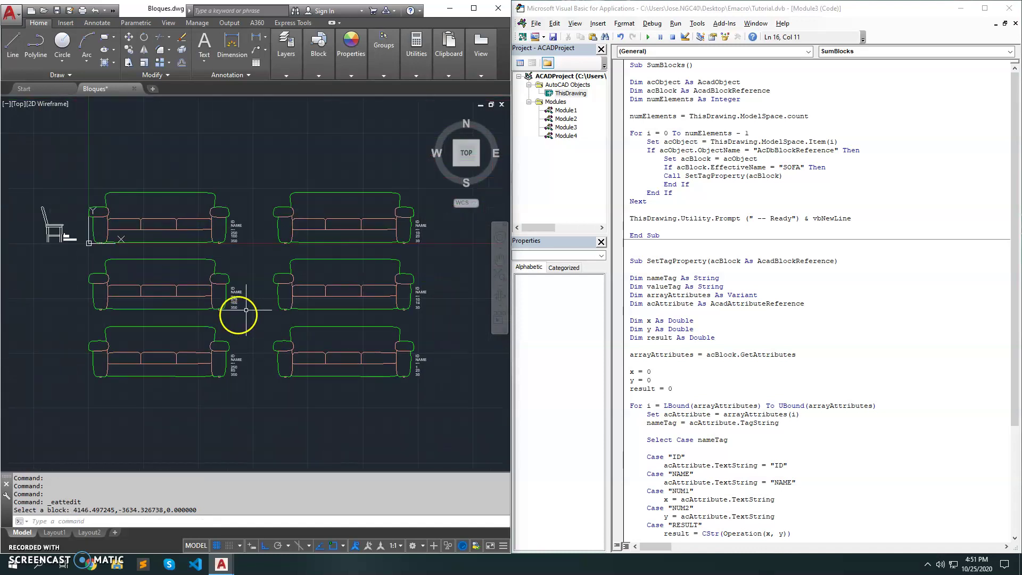
{"action": "scroll", "coordinate": [239, 308], "scroll_direction": "up", "scroll_amount": 2}
{"action": "left_click", "coordinate": [709, 141]}
- Run the SumBlocks macro to refresh the sofa RESULT sums, such as 1079 and 335
{"action": "left_click", "coordinate": [648, 37]}
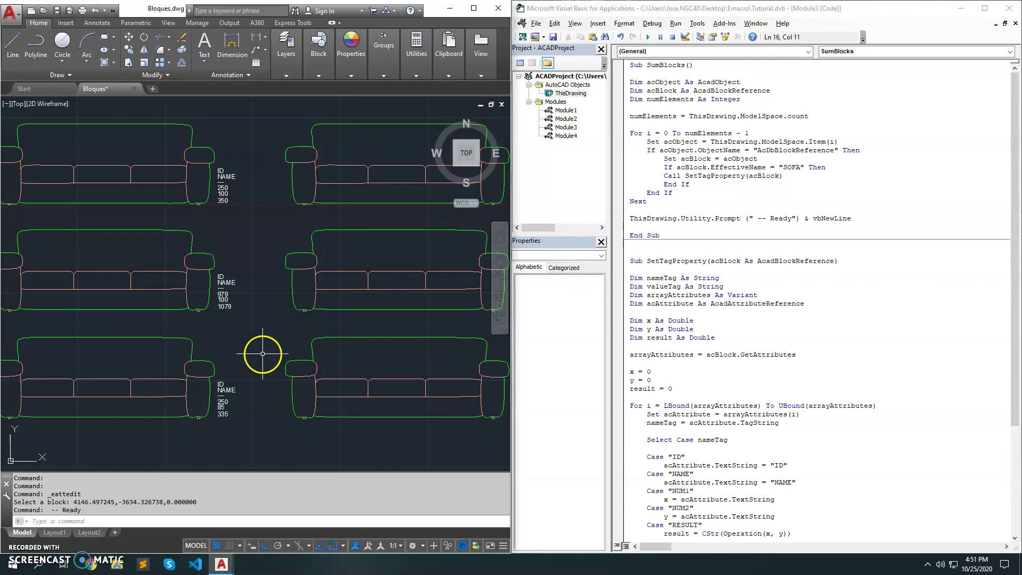
{"action": "middle_click_drag", "start_coordinate": [263, 353], "coordinate": [182, 354]}
{"action": "left_click", "coordinate": [726, 349]}
{"action": "scroll", "coordinate": [727, 352], "scroll_direction": "down", "scroll_amount": 2}
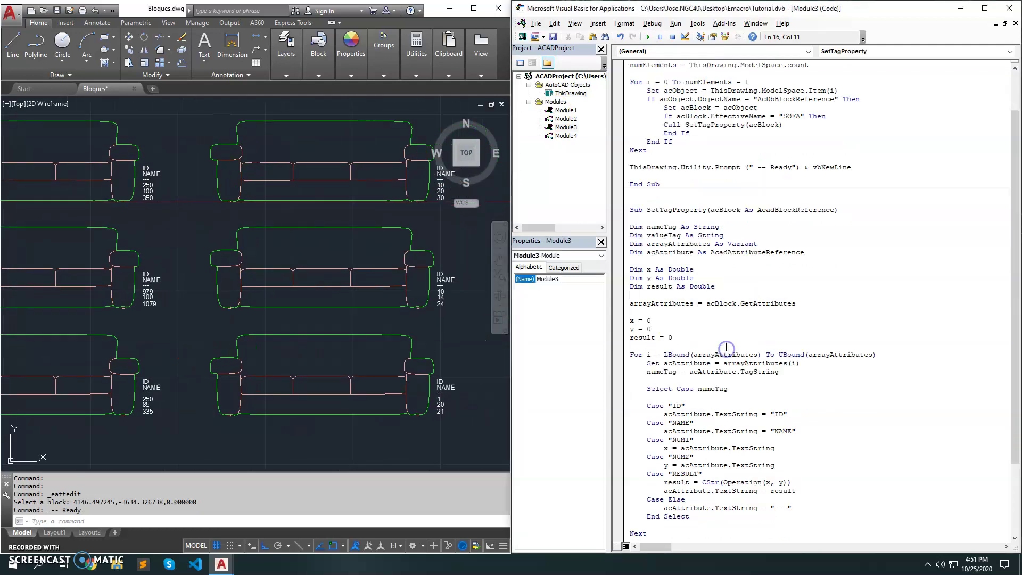
- Change the Operation function to return x * y instead of x + y
{"action": "scroll", "coordinate": [727, 362], "scroll_direction": "down", "scroll_amount": 4}
{"action": "left_click", "coordinate": [696, 498]}
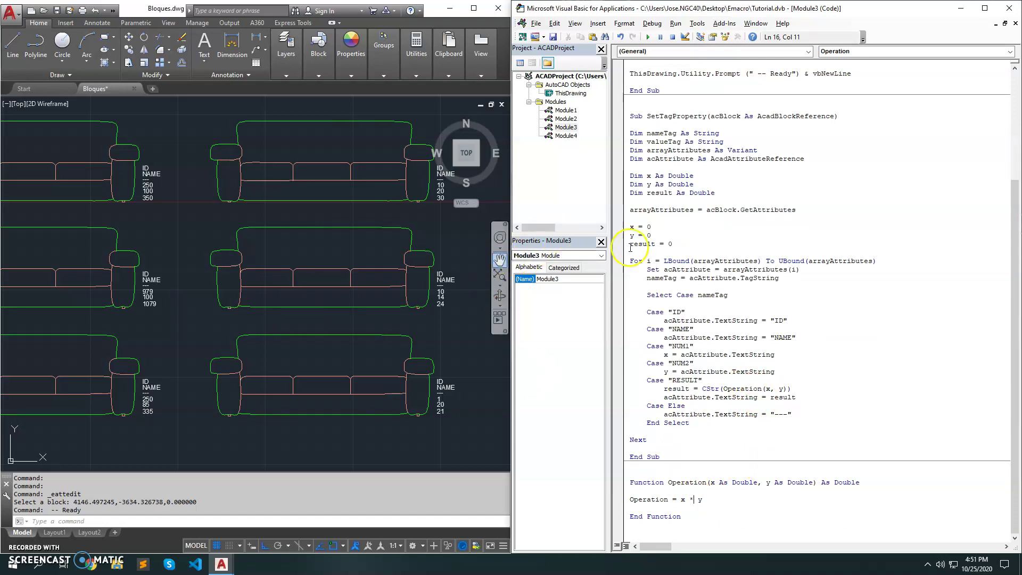
{"action": "scroll", "coordinate": [777, 266], "scroll_direction": "up", "scroll_amount": 5}
{"action": "left_click", "coordinate": [726, 137]}
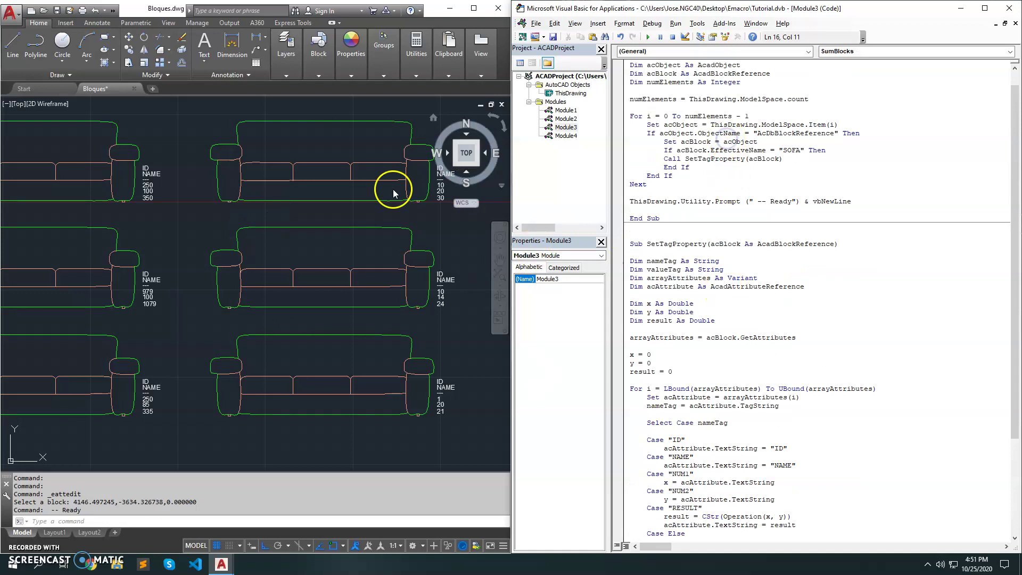
- Rerun SumBlocks and pan the drawing to see products such as 25000, 97900 and 200
{"action": "left_click", "coordinate": [648, 37]}
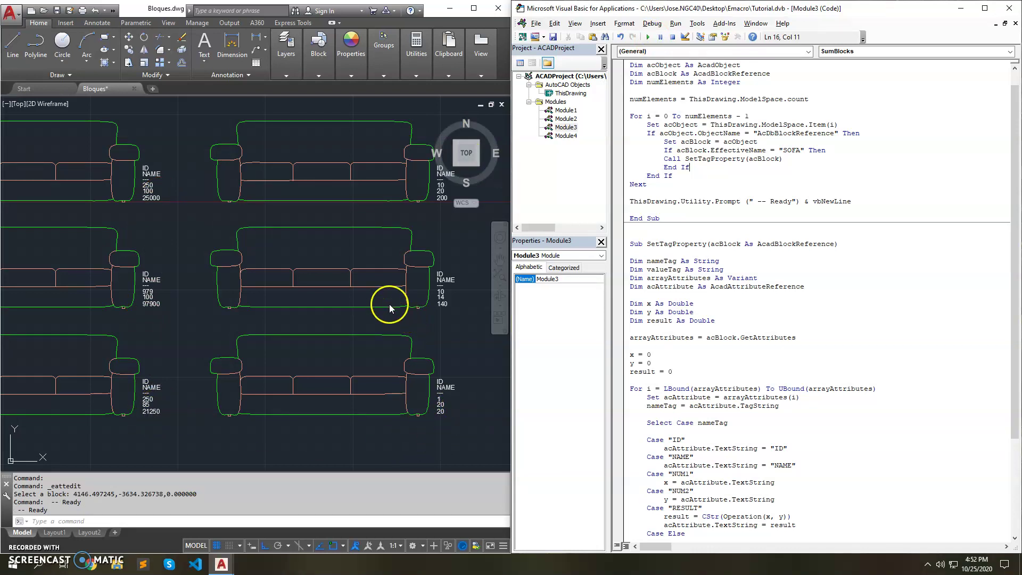
{"action": "scroll", "coordinate": [389, 305], "scroll_direction": "down", "scroll_amount": 2}
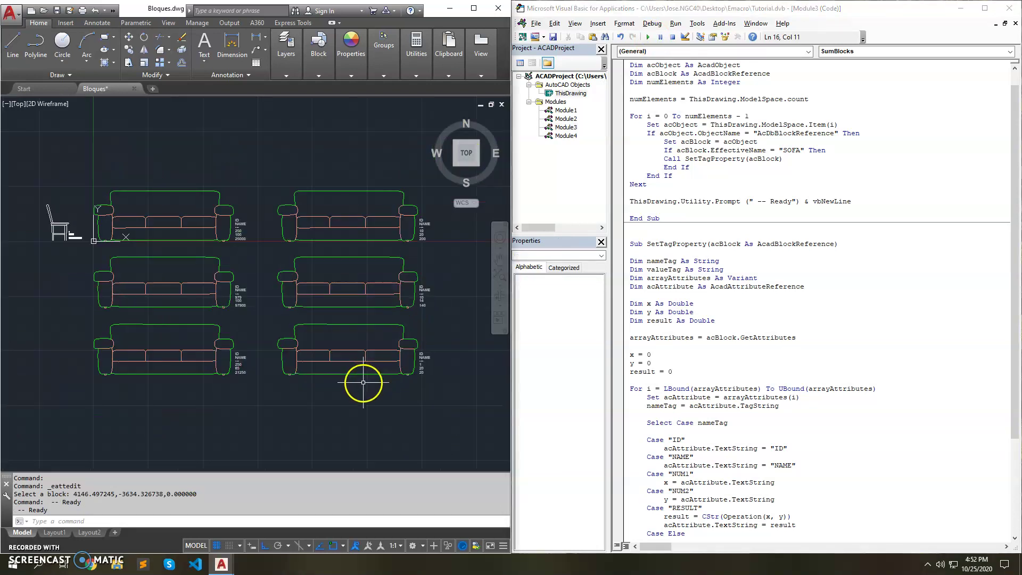
{"action": "middle_click_drag", "start_coordinate": [363, 382], "coordinate": [344, 373]}
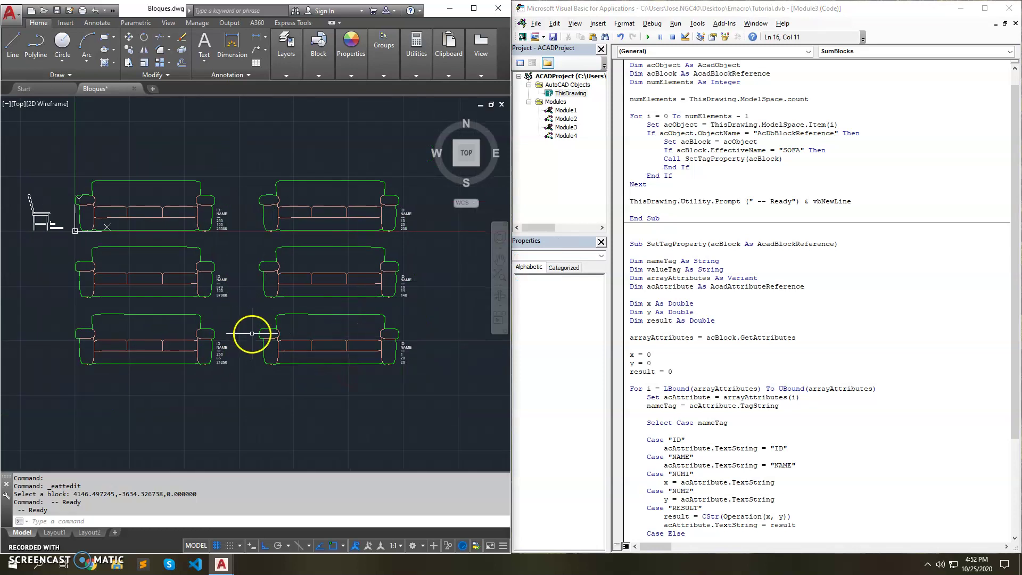
{"action": "left_click", "coordinate": [766, 311]}
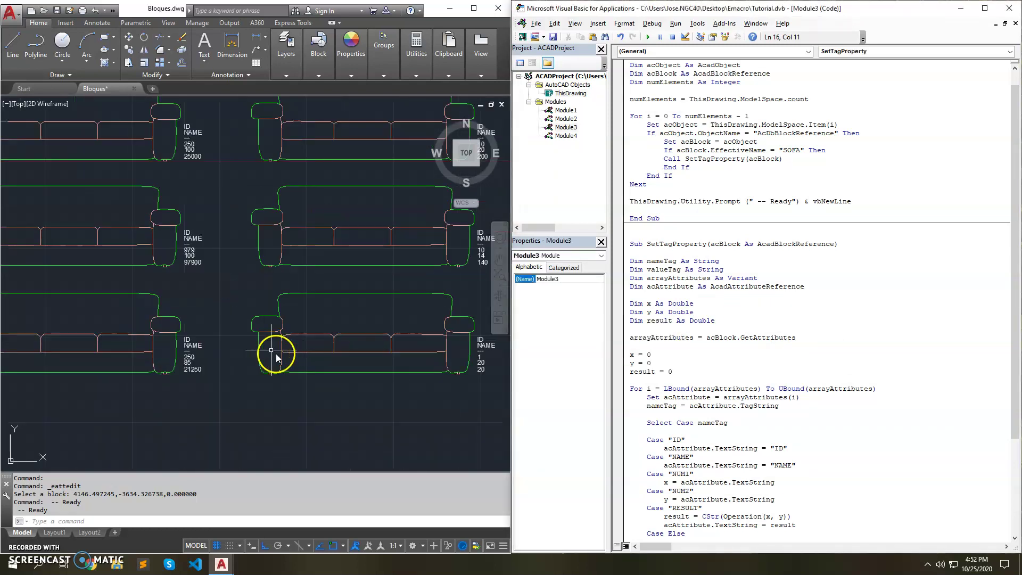
{"action": "middle_click_drag", "start_coordinate": [276, 353], "coordinate": [294, 362]}
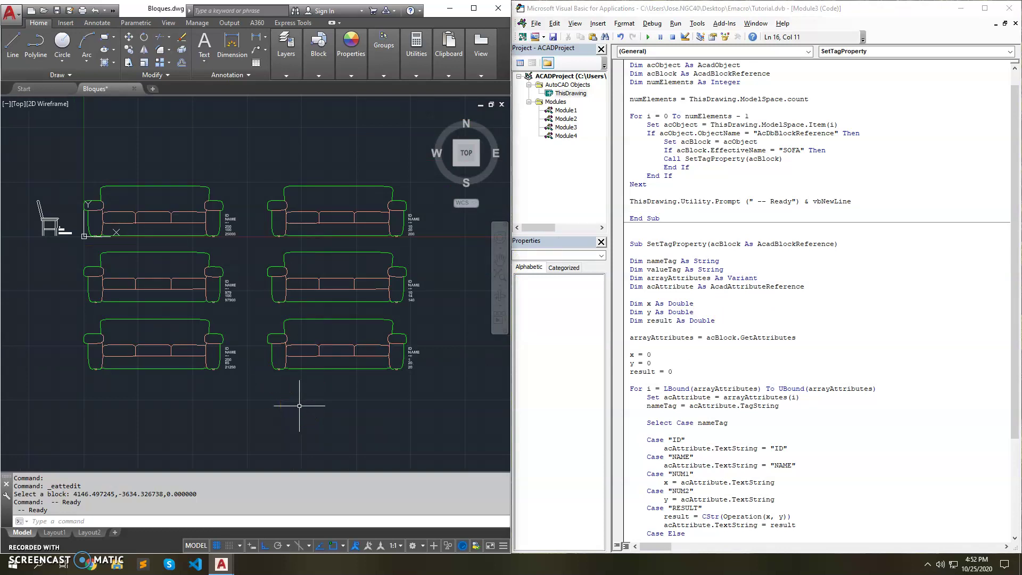
{"action": "middle_click_drag", "start_coordinate": [318, 370], "coordinate": [324, 379]}
- Erase the four lower sofas with a crossing window, keeping only the top pair
{"action": "key", "text": "Escape"}
{"action": "left_click_drag", "start_coordinate": [342, 413], "coordinate": [90, 253]}
{"action": "key", "text": "Delete"}
{"action": "scroll", "coordinate": [241, 257], "scroll_direction": "up", "scroll_amount": 2}
{"action": "middle_click_drag", "start_coordinate": [241, 257], "coordinate": [158, 293]}
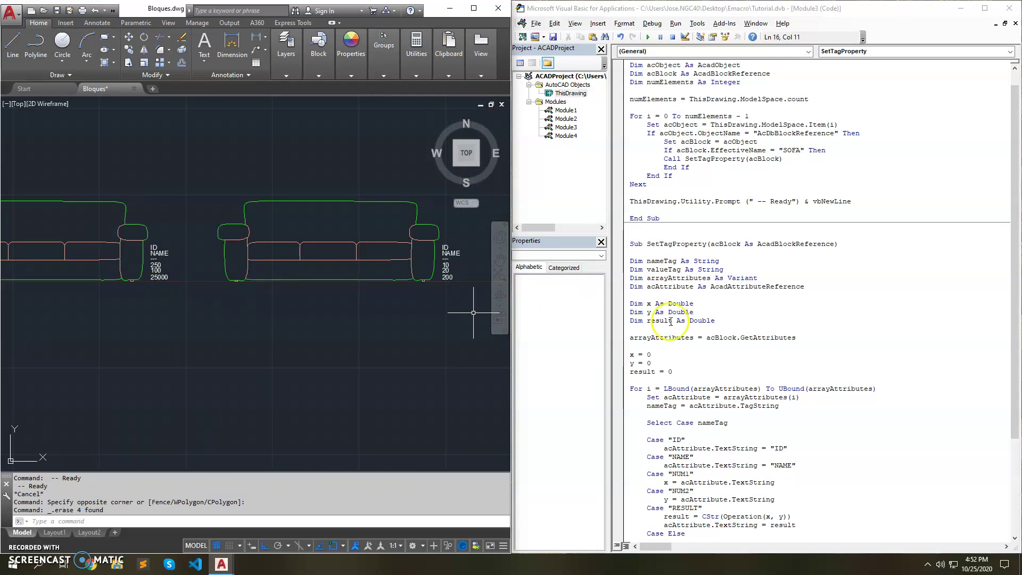
- Open the remaining sofa's attributes to confirm RESULT reads 25000, then close the editor
{"action": "scroll", "coordinate": [676, 310], "scroll_direction": "down", "scroll_amount": 4}
{"action": "scroll", "coordinate": [677, 310], "scroll_direction": "down", "scroll_amount": 1}
{"action": "left_click", "coordinate": [676, 301]}
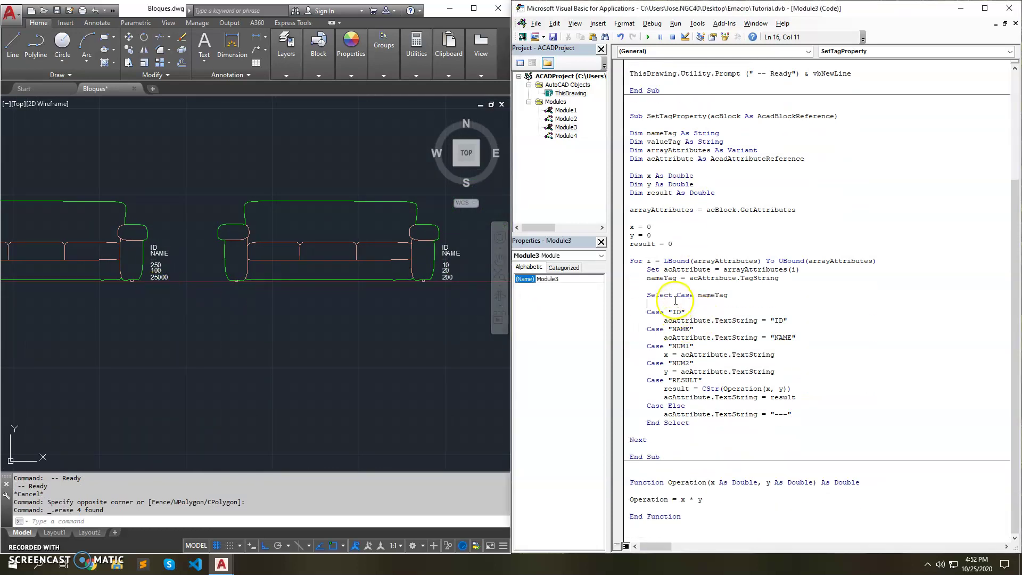
{"action": "scroll", "coordinate": [267, 319], "scroll_direction": "up", "scroll_amount": 1}
{"action": "scroll", "coordinate": [213, 281], "scroll_direction": "up", "scroll_amount": 2}
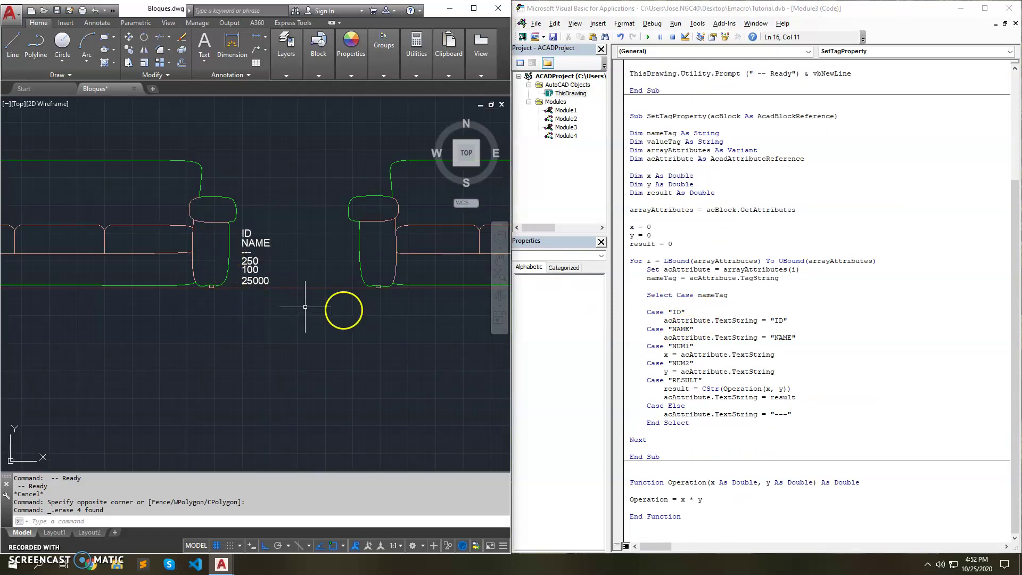
{"action": "double_click", "coordinate": [260, 286]}
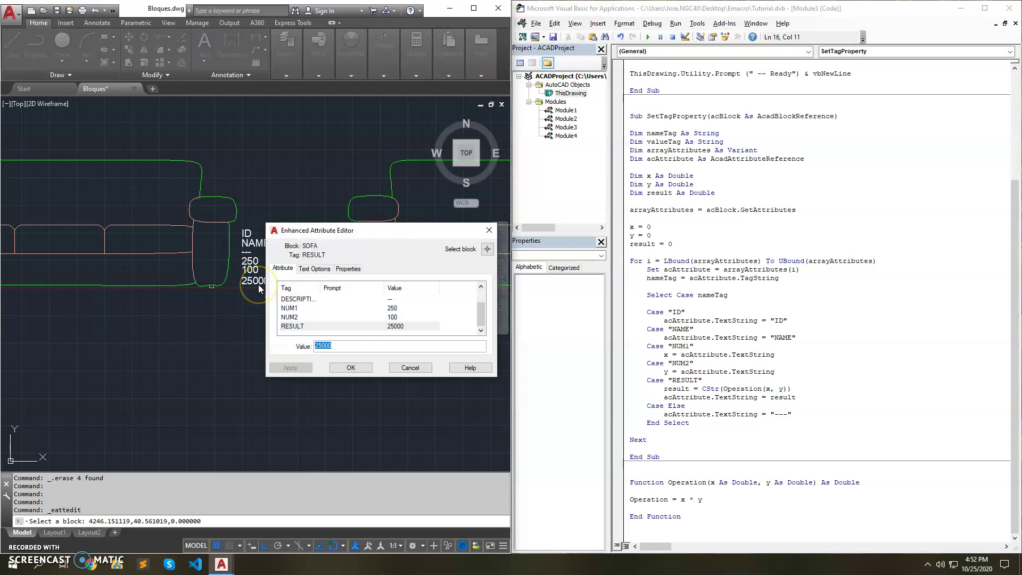
{"action": "key", "text": "Escape"}
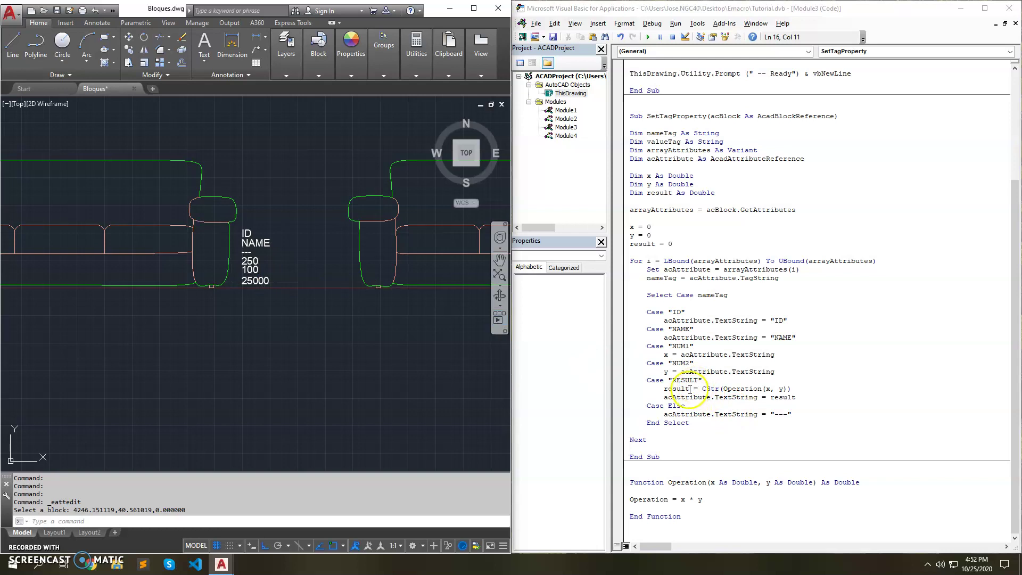
- Edit the Operation formula line from x * y back to x + y
{"action": "left_click", "coordinate": [685, 364]}
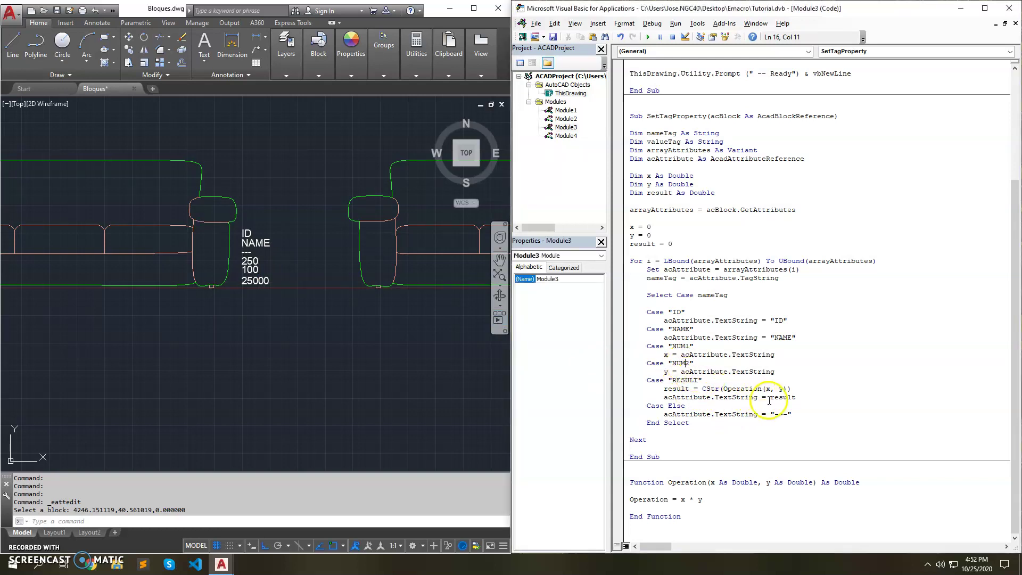
{"action": "left_click", "coordinate": [692, 501]}
{"action": "type", "text": "+"}
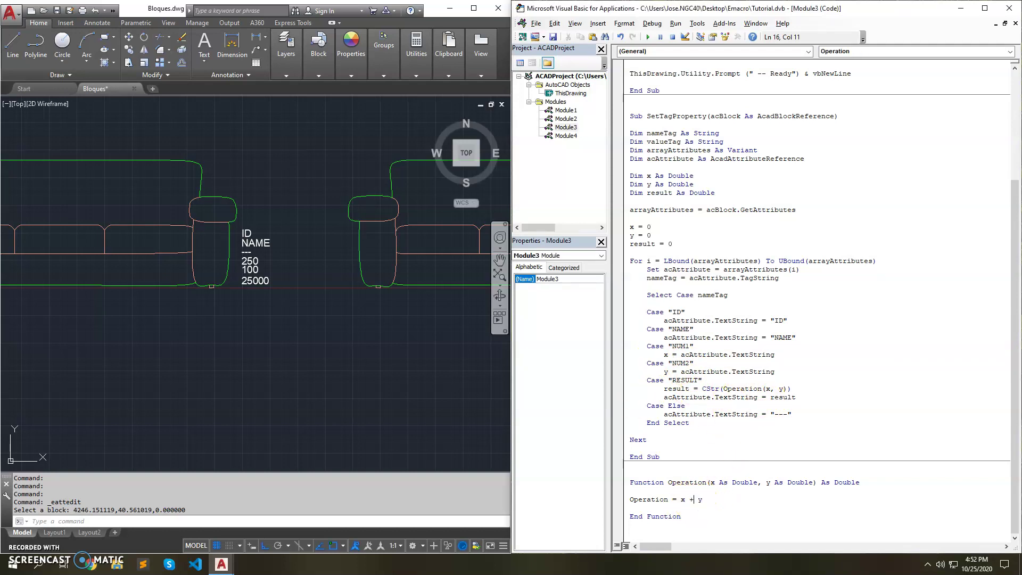
{"action": "left_click_drag", "start_coordinate": [629, 393], "coordinate": [741, 393]}
{"action": "left_click", "coordinate": [670, 295]}
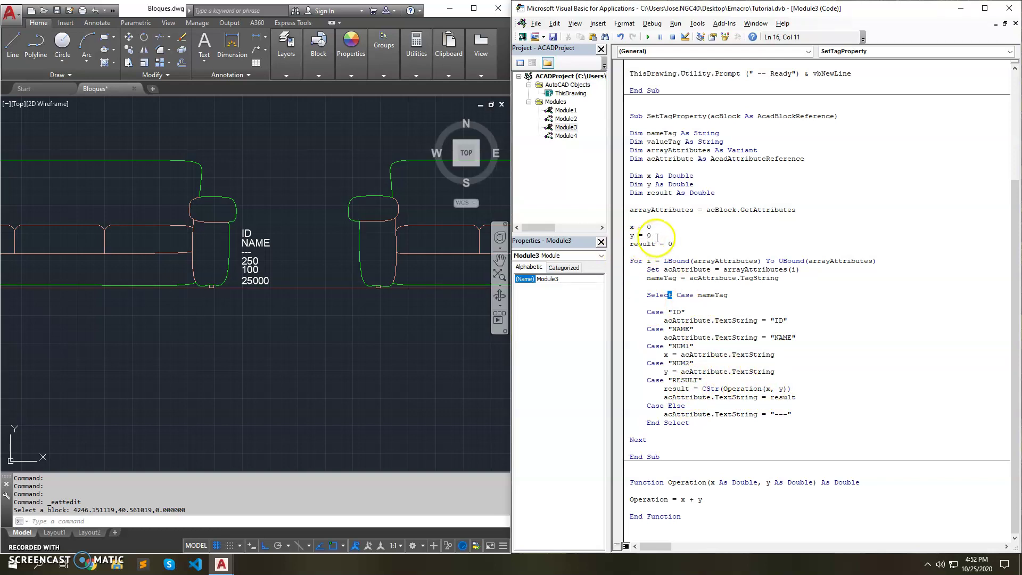
{"action": "left_click", "coordinate": [625, 238]}
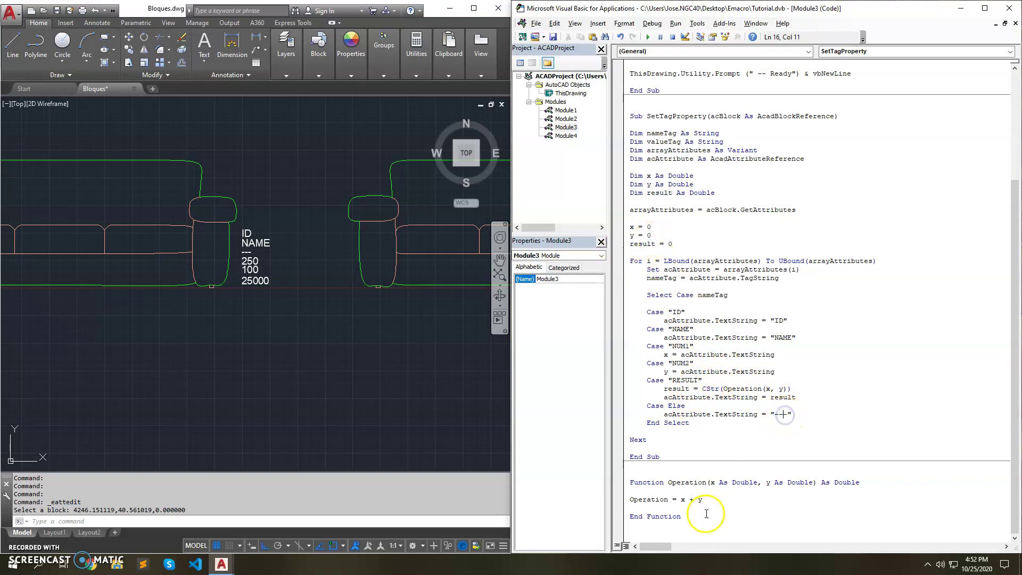
- Select the left sofa block and dismiss its context menu
{"action": "left_click", "coordinate": [288, 342]}
{"action": "left_click", "coordinate": [194, 246]}
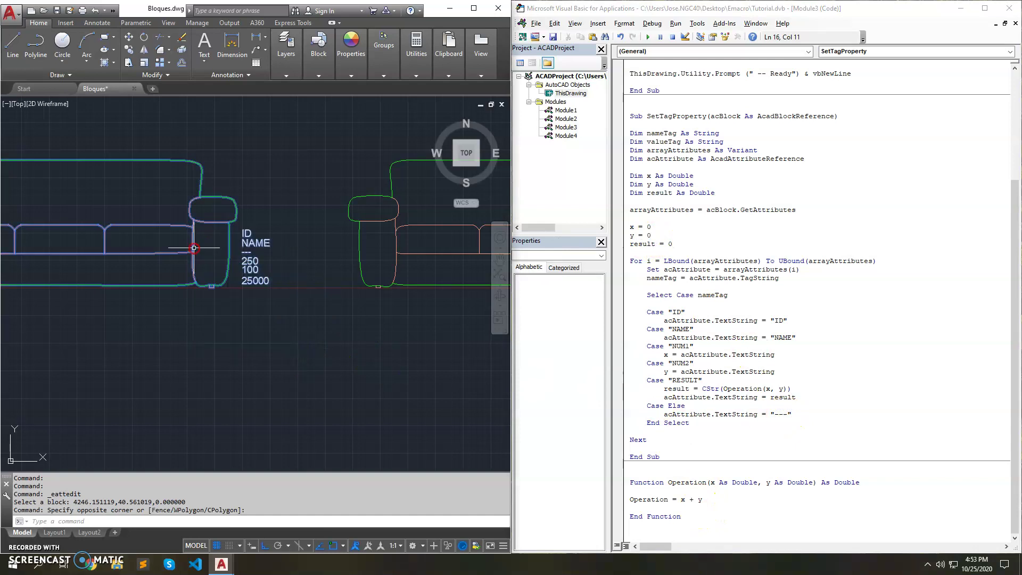
{"action": "right_click", "coordinate": [195, 248]}
{"action": "key", "text": "Escape"}
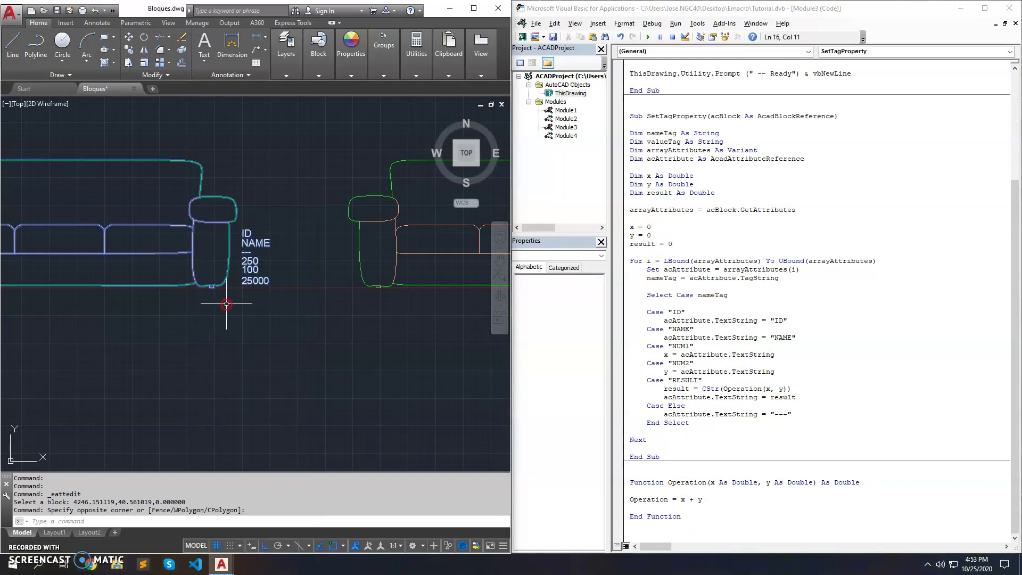
- In the Block Attribute Manager (ATTMAN), move RESULT above NUM2 and confirm with OK
{"action": "type", "text": "Battman"}
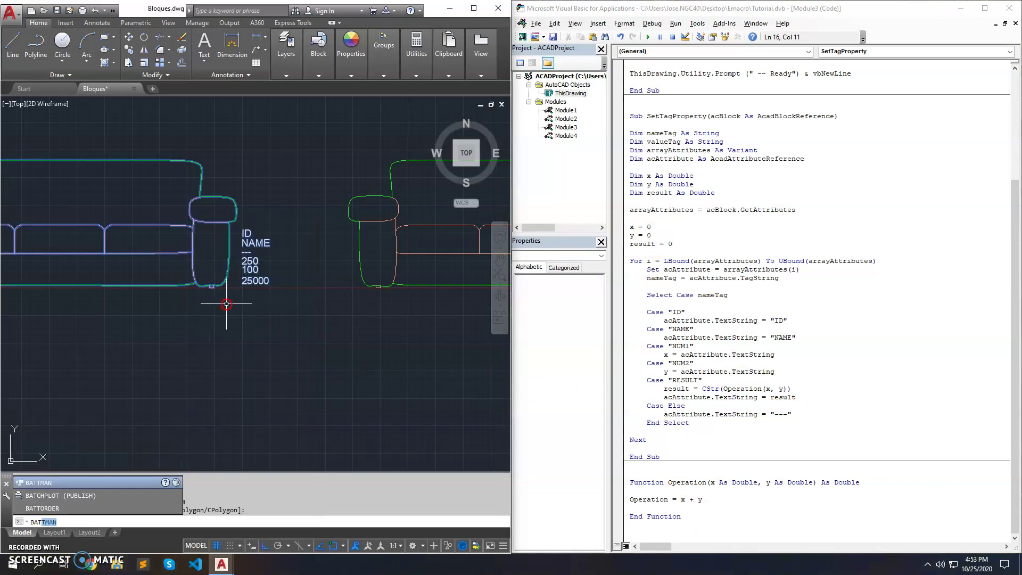
{"action": "key", "text": "Return"}
{"action": "scroll", "coordinate": [314, 367], "scroll_direction": "down", "scroll_amount": 1}
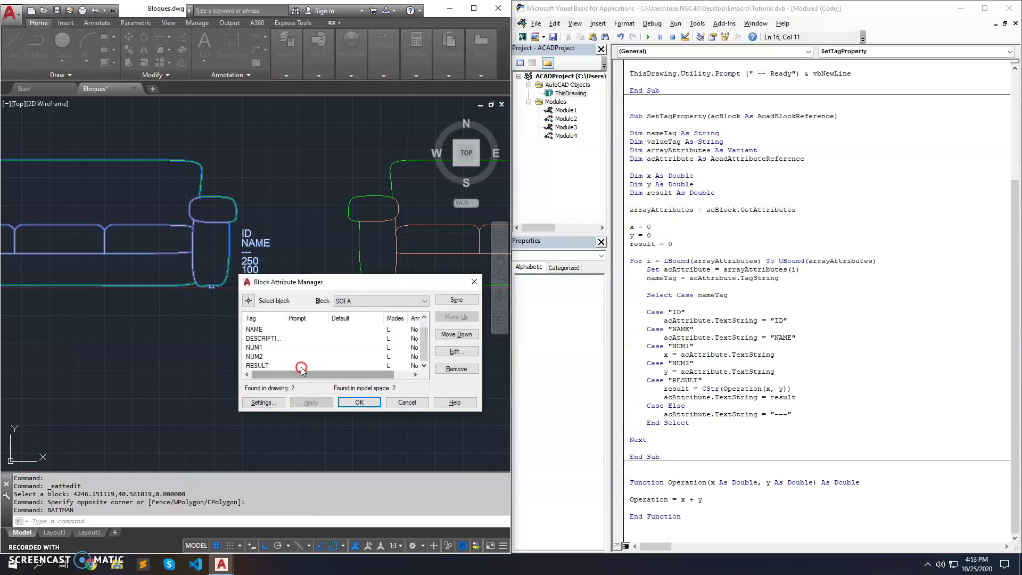
{"action": "left_click", "coordinate": [273, 365]}
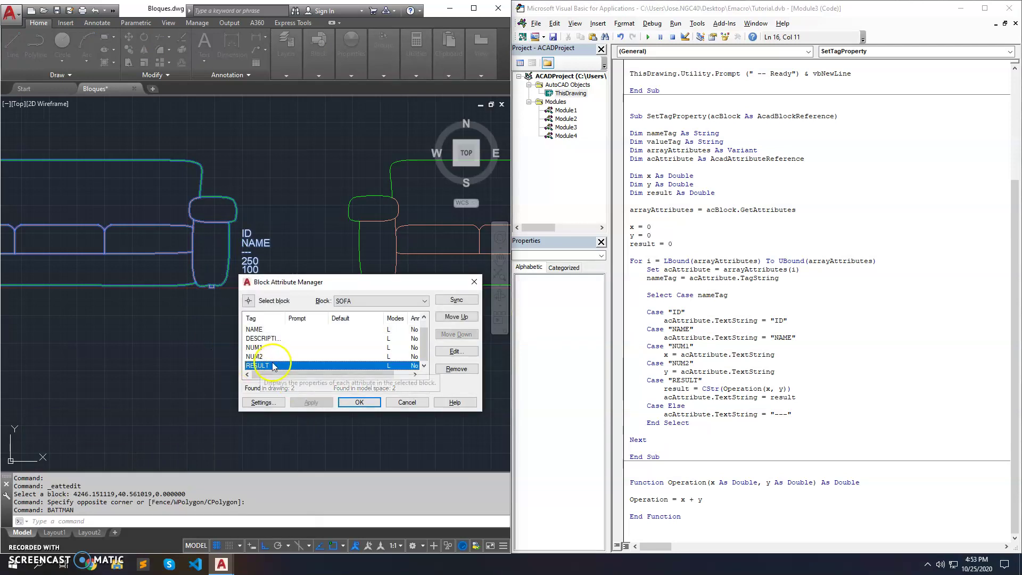
{"action": "left_click", "coordinate": [457, 317]}
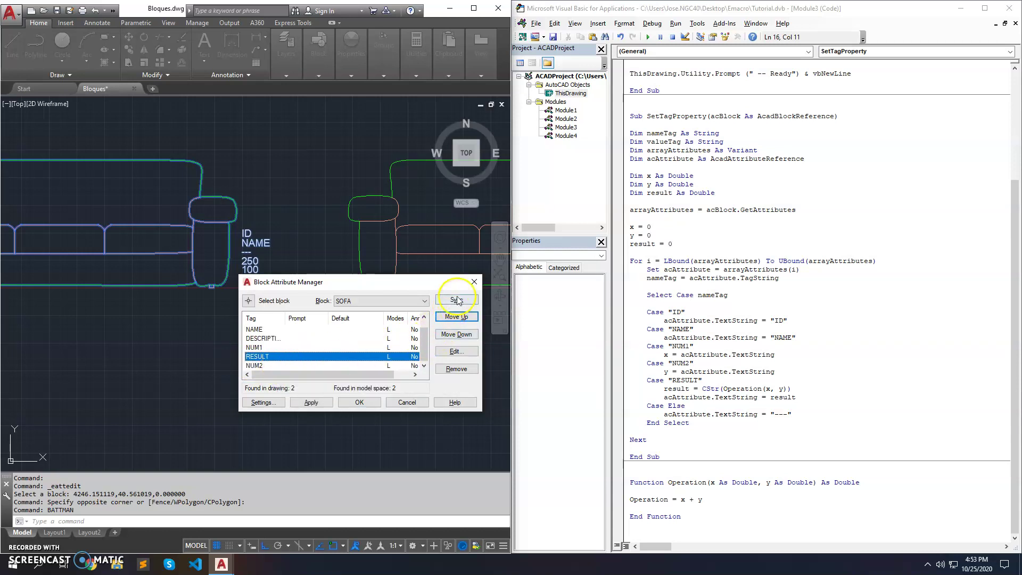
{"action": "left_click", "coordinate": [360, 403]}
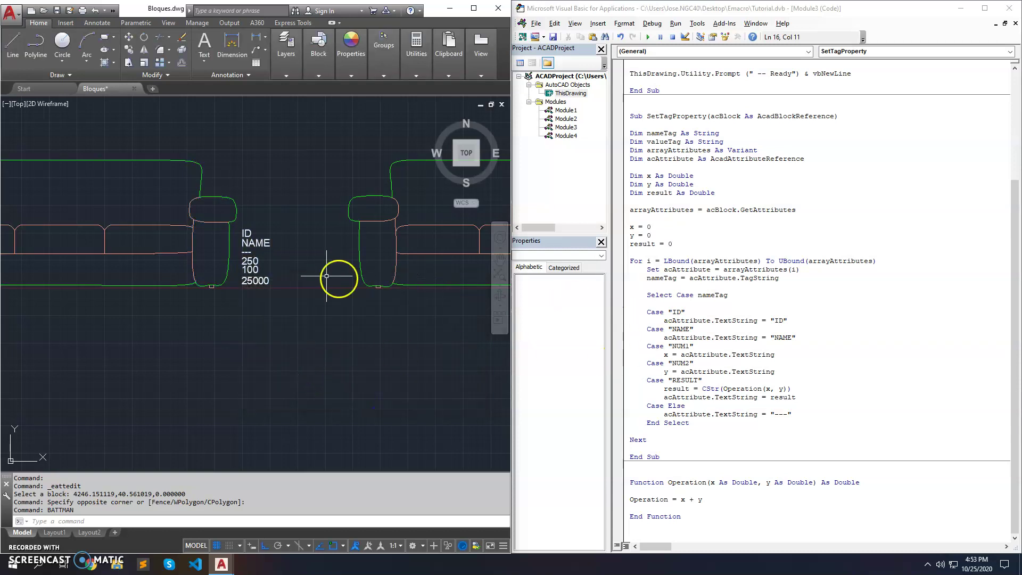
- Review the Operation addition line, the NUM2 case and the y = 0 initialisation in the code
{"action": "middle_click_drag", "start_coordinate": [285, 299], "coordinate": [211, 300]}
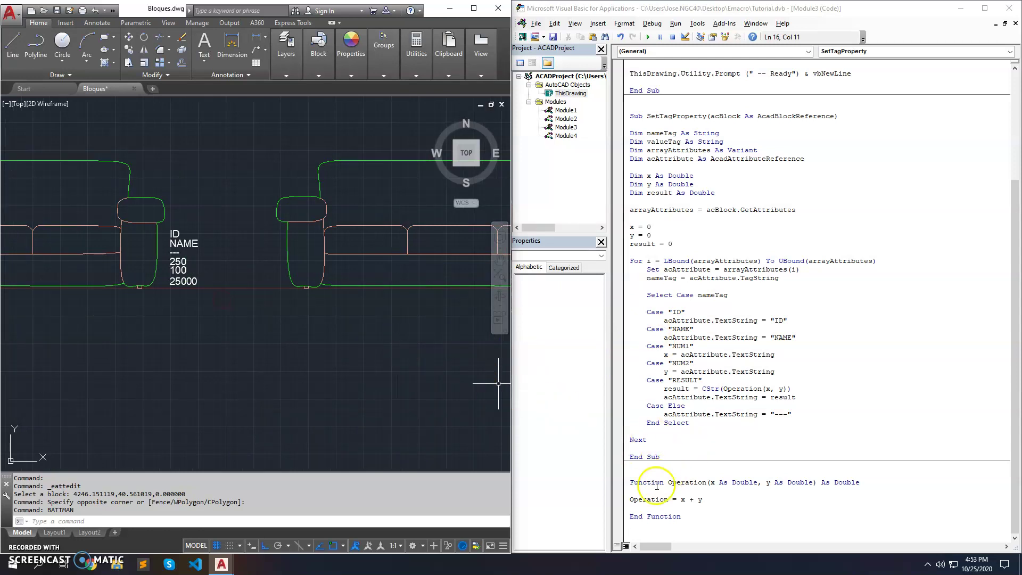
{"action": "left_click_drag", "start_coordinate": [706, 500], "coordinate": [634, 501]}
{"action": "left_click", "coordinate": [637, 503]}
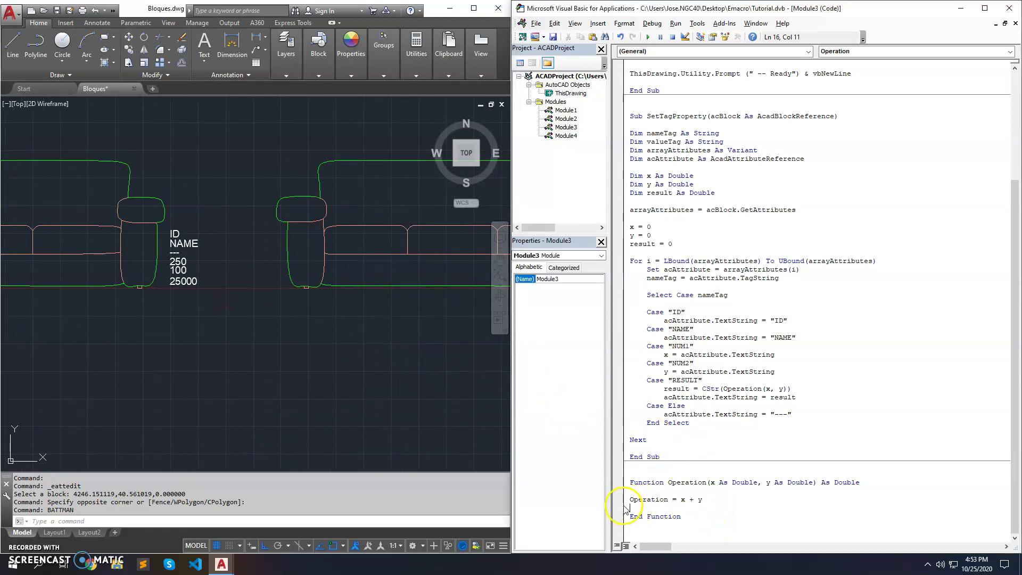
{"action": "left_click", "coordinate": [210, 321]}
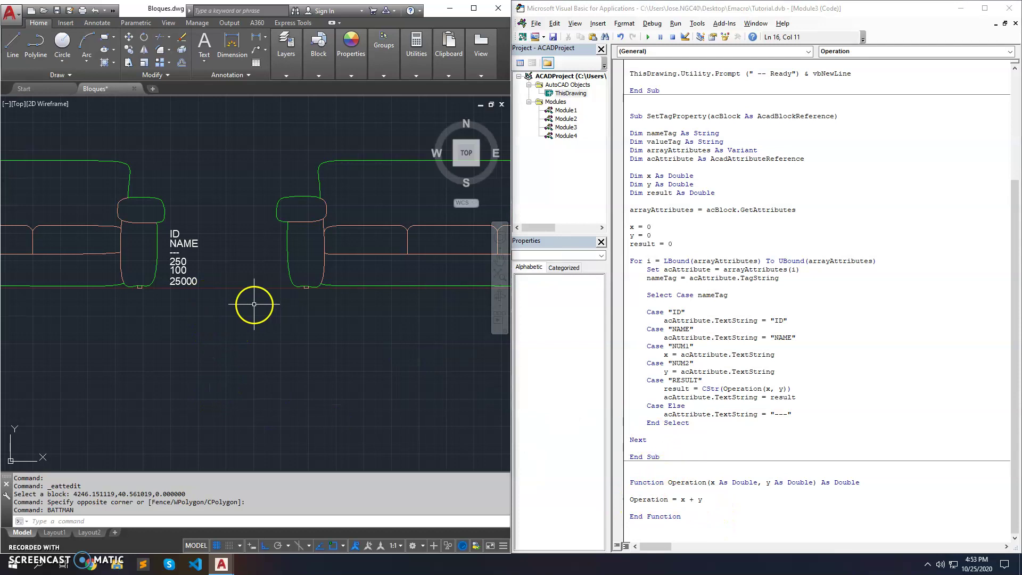
{"action": "left_click", "coordinate": [722, 360]}
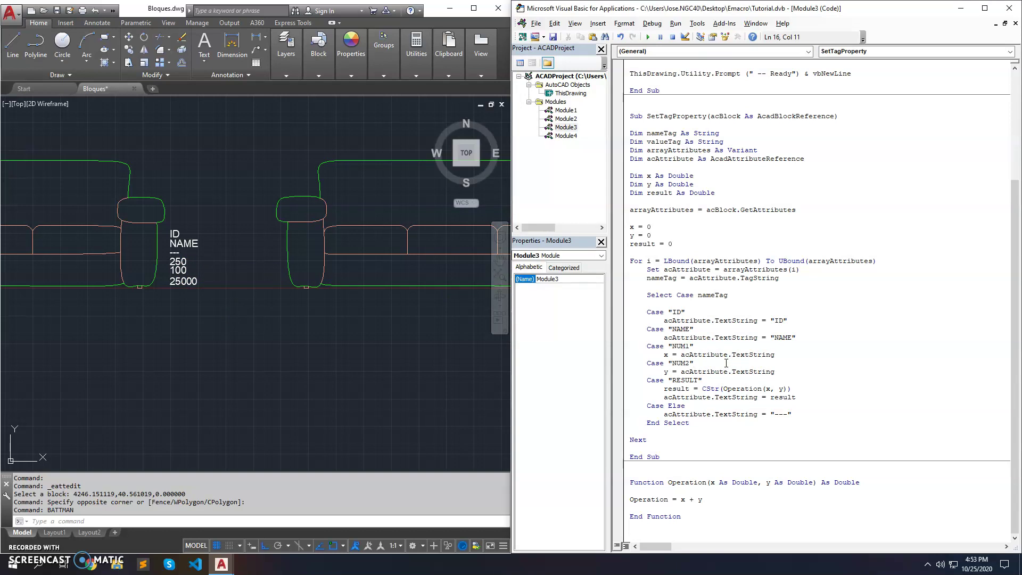
{"action": "left_click", "coordinate": [468, 365]}
{"action": "left_click", "coordinate": [664, 237]}
{"action": "scroll", "coordinate": [655, 86], "scroll_direction": "up", "scroll_amount": 3}
- Rerun SumBlocks and check the drawing, where the sofa totals now read 250 and 10
{"action": "left_click", "coordinate": [652, 38]}
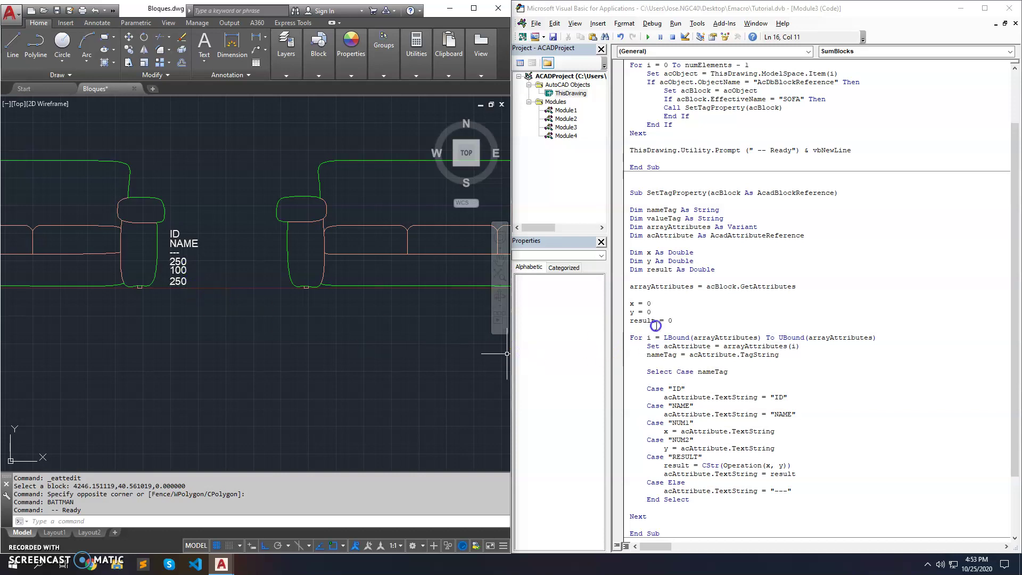
{"action": "left_click_drag", "start_coordinate": [653, 315], "coordinate": [614, 312]}
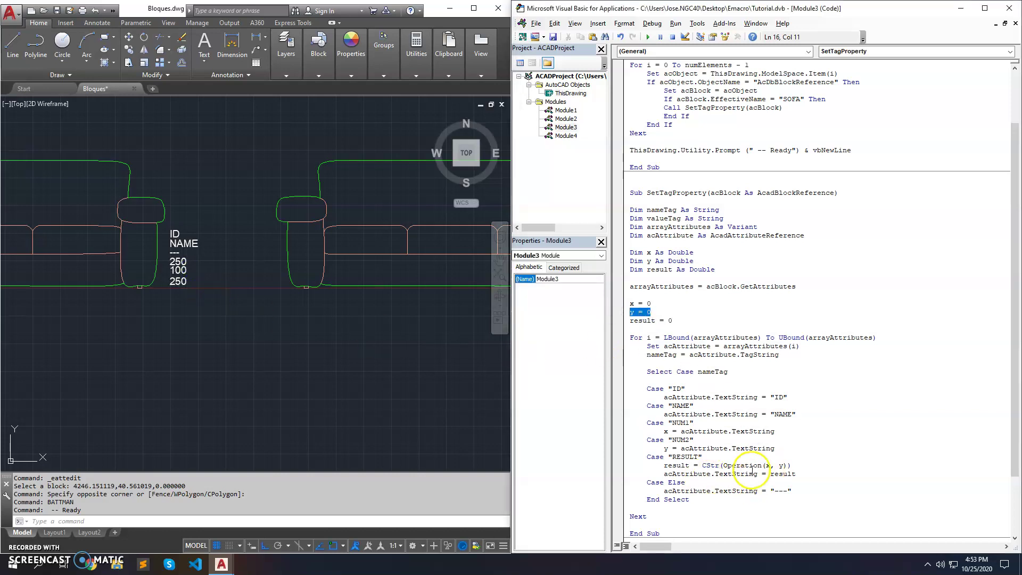
{"action": "left_click", "coordinate": [213, 326]}
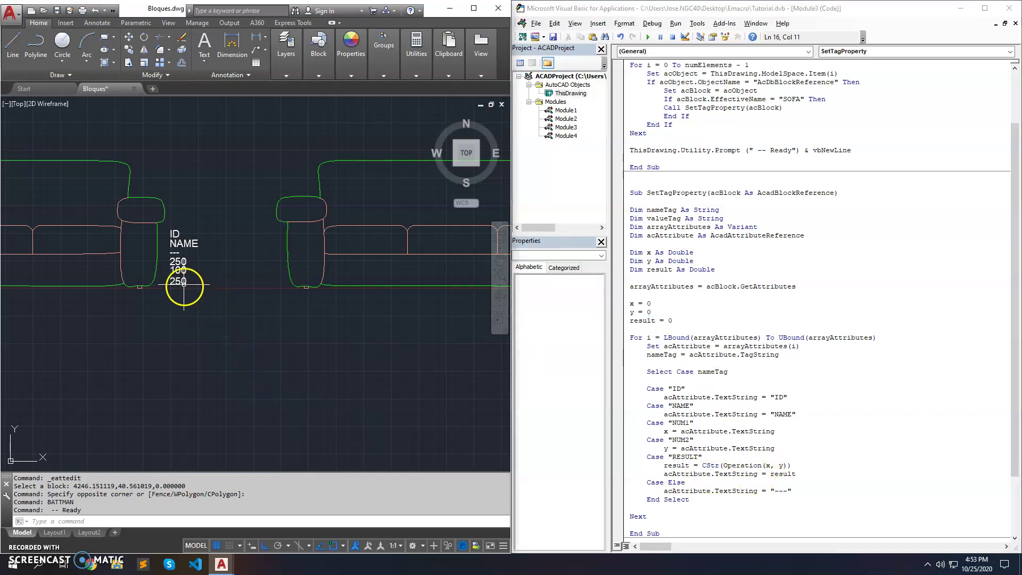
{"action": "middle_click_drag", "start_coordinate": [205, 285], "coordinate": [374, 285]}
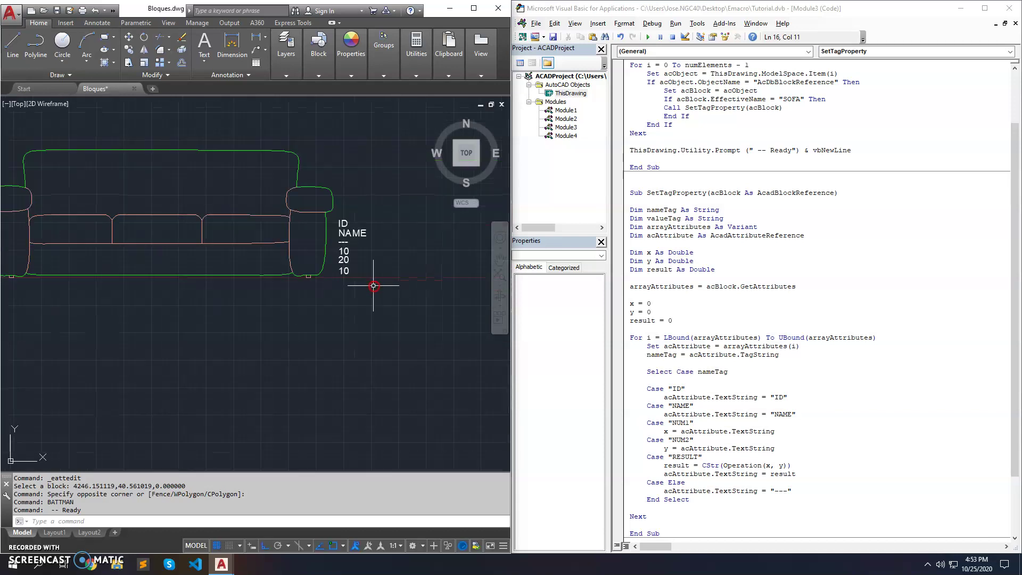
{"action": "scroll", "coordinate": [436, 320], "scroll_direction": "down", "scroll_amount": 3}
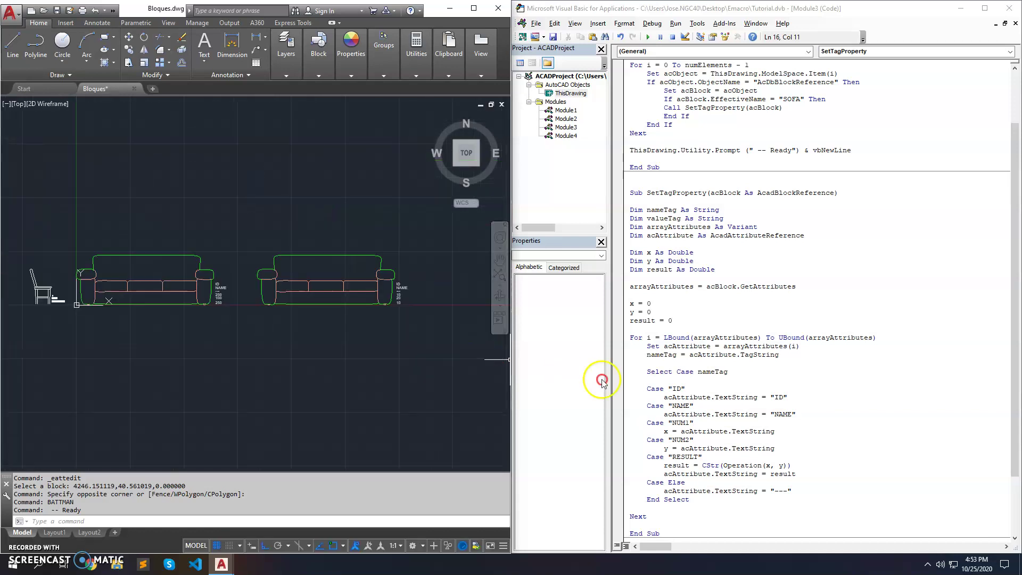
{"action": "scroll", "coordinate": [670, 394], "scroll_direction": "down", "scroll_amount": 2}
{"action": "scroll", "coordinate": [678, 399], "scroll_direction": "down", "scroll_amount": 1}
{"action": "left_click", "coordinate": [690, 503]}
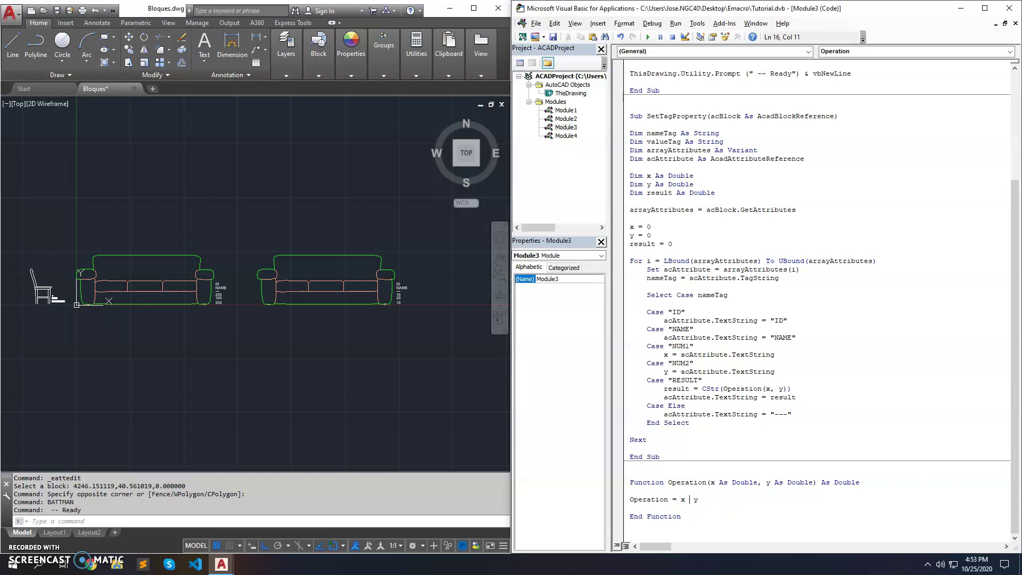
- Inspect the RESULT case code and bring the first sofa's attributes into view
{"action": "left_click", "coordinate": [766, 383]}
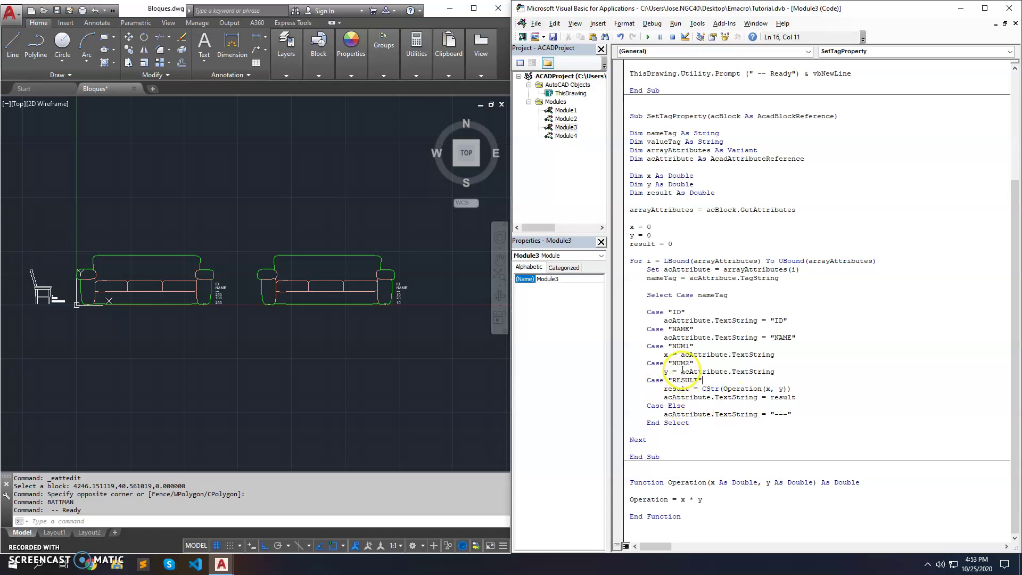
{"action": "left_click", "coordinate": [338, 356]}
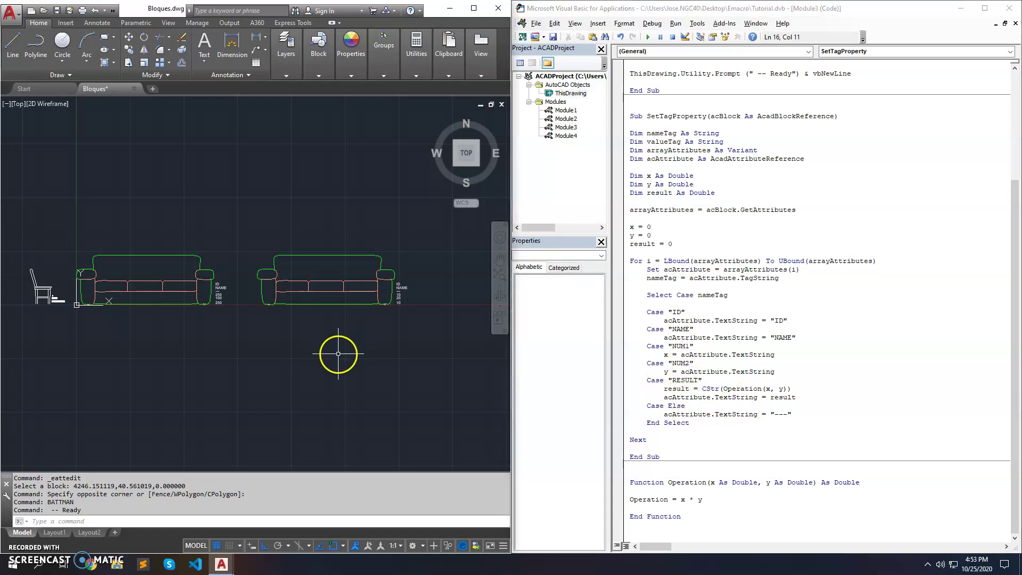
{"action": "scroll", "coordinate": [313, 317], "scroll_direction": "up", "scroll_amount": 4}
{"action": "middle_click_drag", "start_coordinate": [312, 317], "coordinate": [159, 358]}
{"action": "scroll", "coordinate": [669, 208], "scroll_direction": "up", "scroll_amount": 3}
{"action": "left_click", "coordinate": [673, 123]}
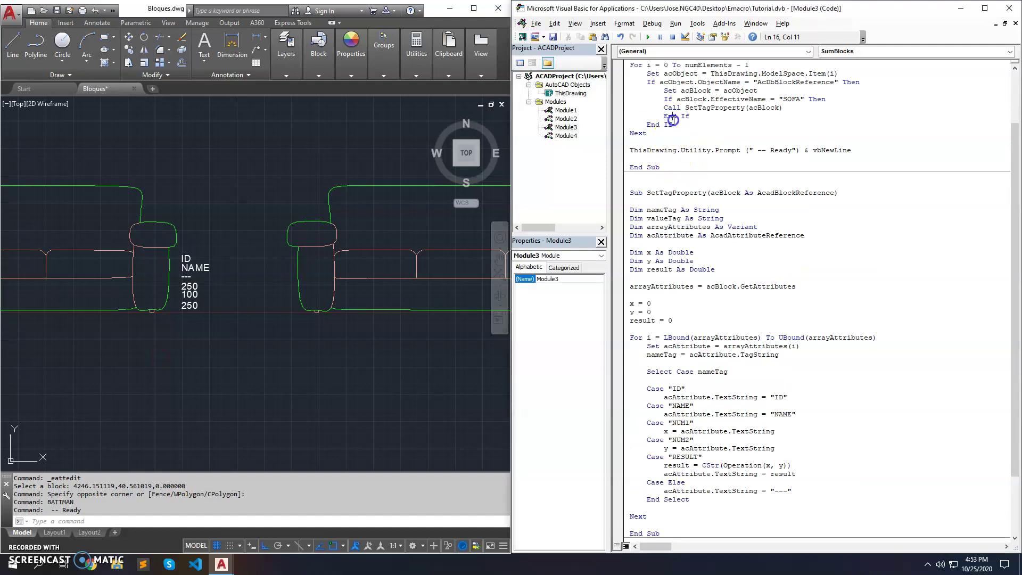
- Rerun SumBlocks with the x * y formula; the first sofa's RESULT now reads 0
{"action": "left_click", "coordinate": [654, 38]}
{"action": "scroll", "coordinate": [325, 298], "scroll_direction": "down", "scroll_amount": 2}
{"action": "scroll", "coordinate": [291, 323], "scroll_direction": "down", "scroll_amount": 1}
{"action": "scroll", "coordinate": [147, 342], "scroll_direction": "up", "scroll_amount": 2}
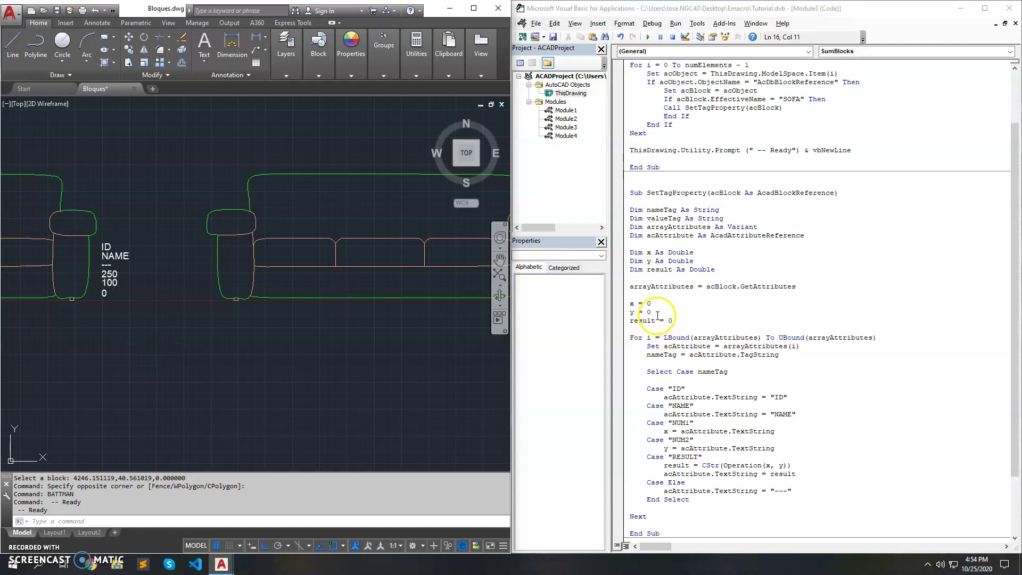
{"action": "left_click_drag", "start_coordinate": [652, 312], "coordinate": [621, 314]}
{"action": "left_click", "coordinate": [313, 361]}
{"action": "type", "text": "batma"}
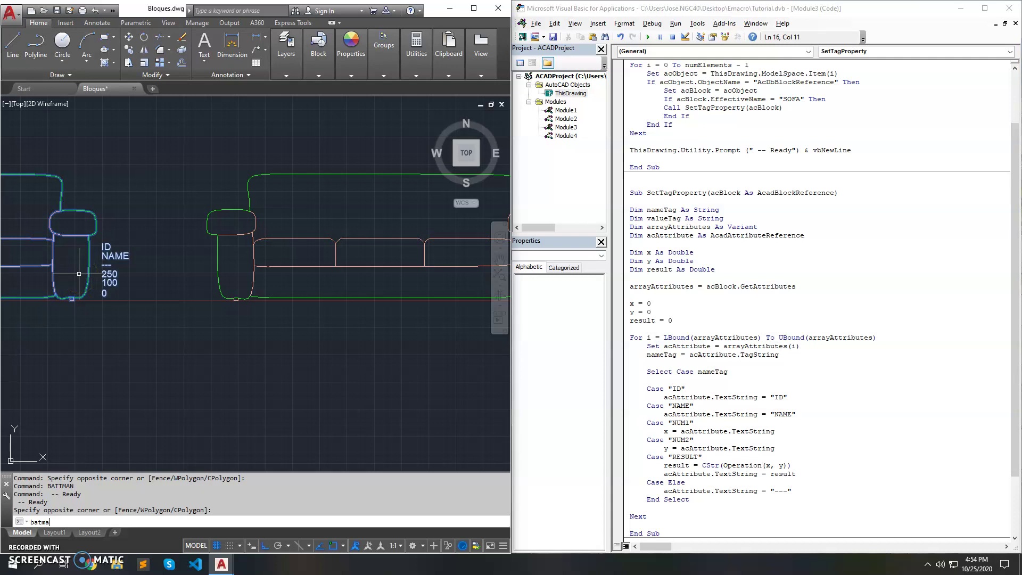
- In the Block Attribute Manager, move NUM2 above RESULT, Sync the placed sofas, and click OK
{"action": "key", "text": "Return"}
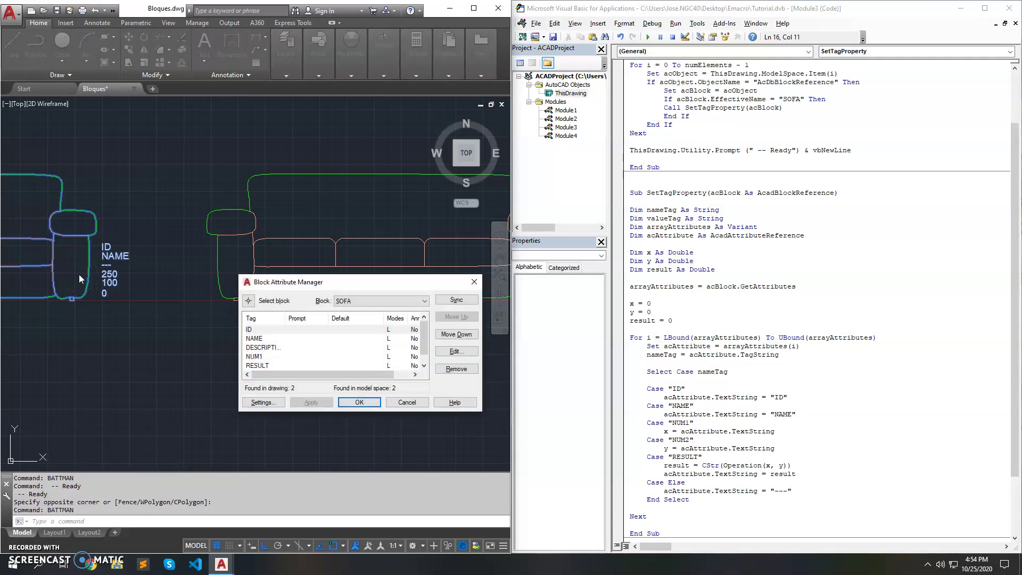
{"action": "left_click", "coordinate": [265, 366]}
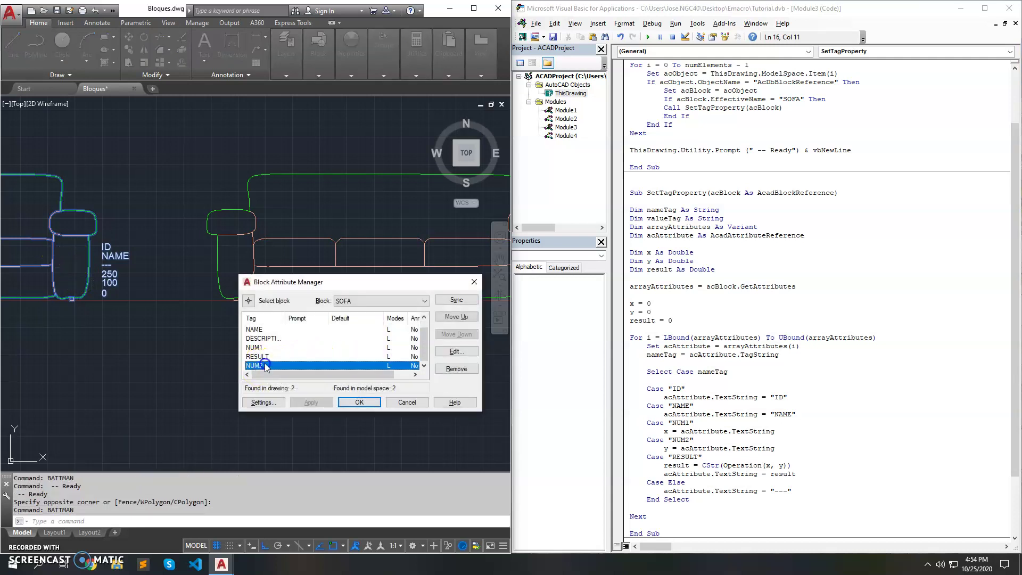
{"action": "left_click", "coordinate": [460, 318]}
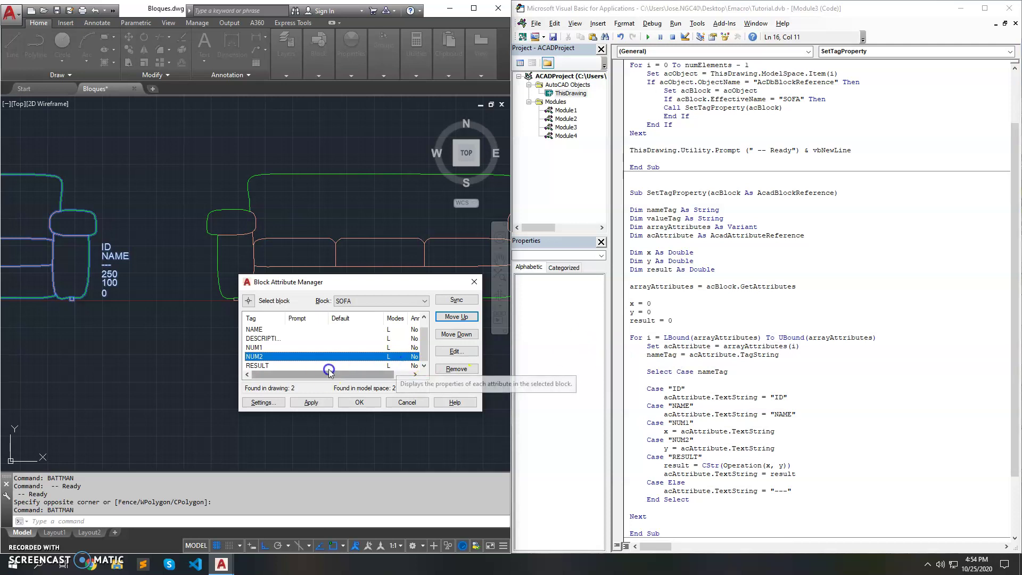
{"action": "scroll", "coordinate": [270, 341], "scroll_direction": "up", "scroll_amount": 1}
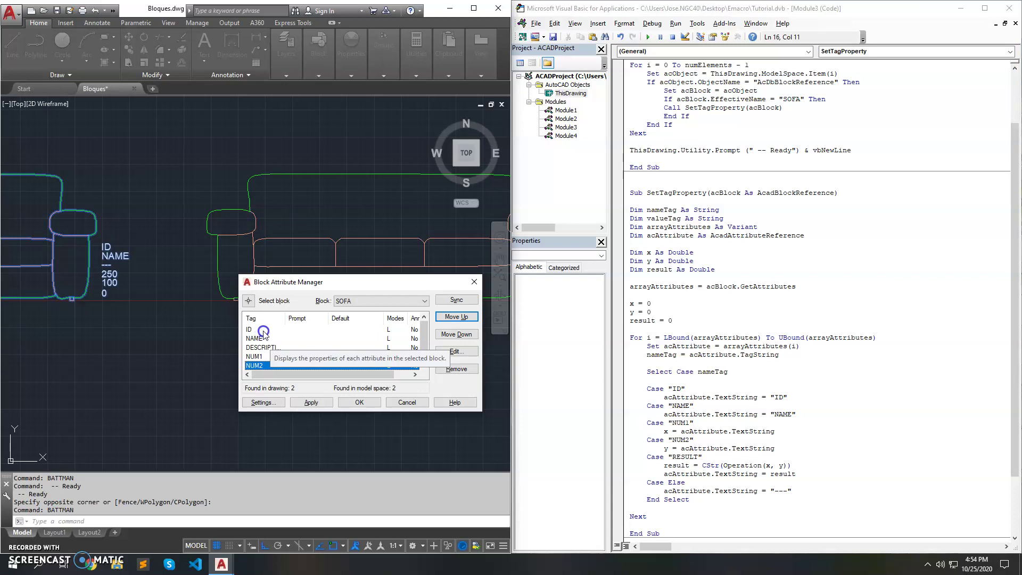
{"action": "scroll", "coordinate": [264, 332], "scroll_direction": "down", "scroll_amount": 1}
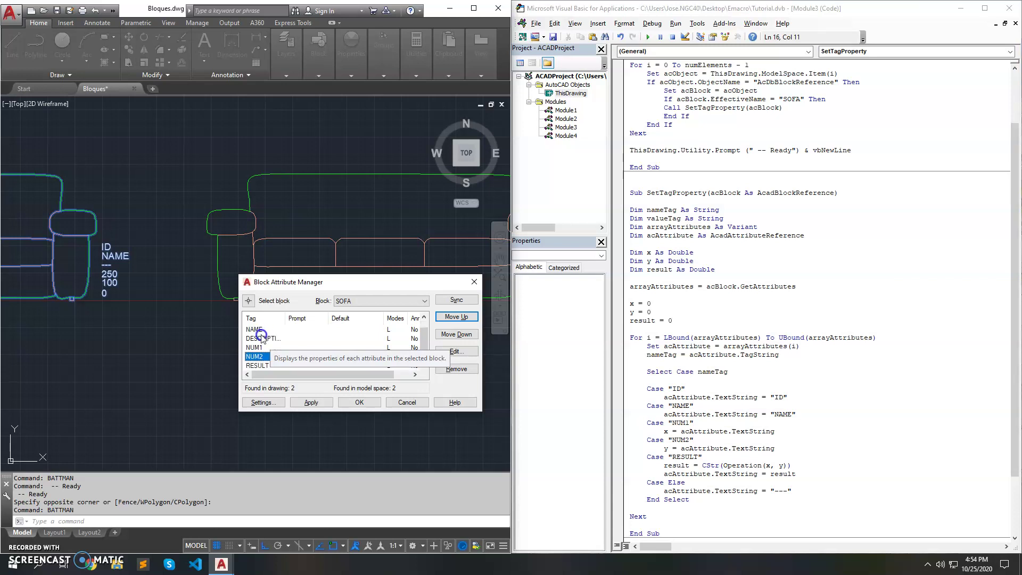
{"action": "left_click", "coordinate": [269, 365]}
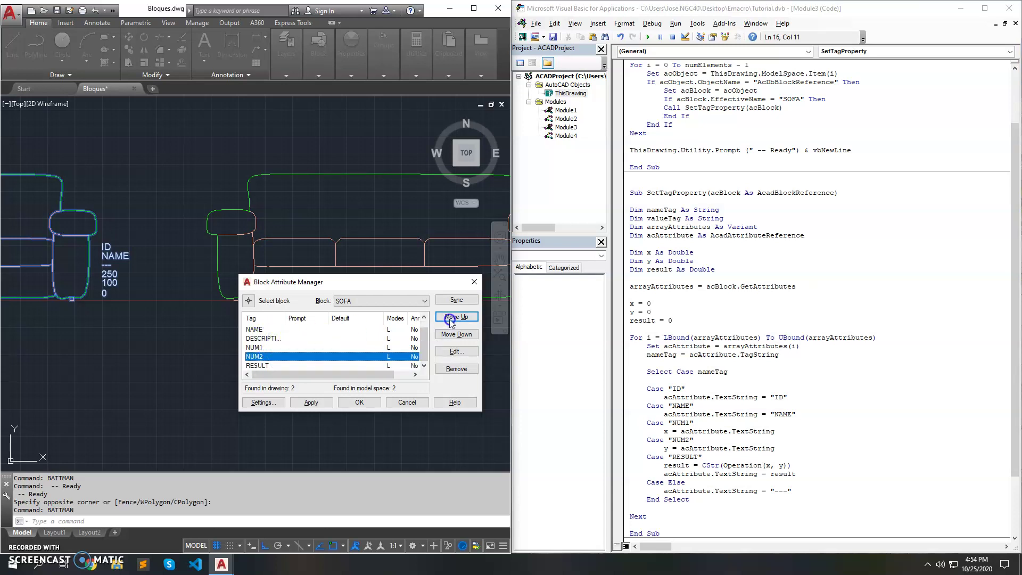
{"action": "left_click", "coordinate": [458, 300]}
{"action": "left_click", "coordinate": [380, 410]}
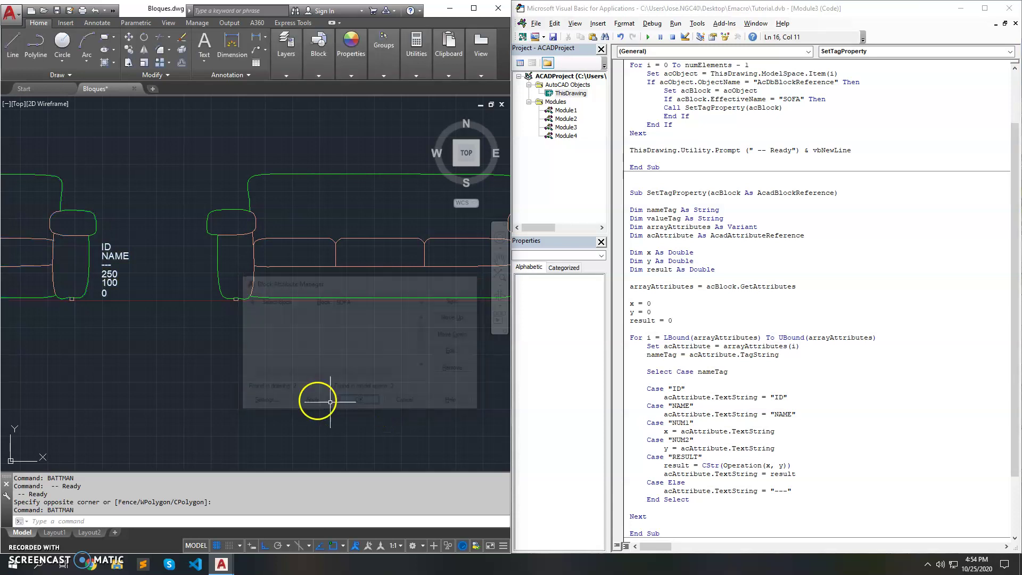
{"action": "scroll", "coordinate": [708, 325], "scroll_direction": "up", "scroll_amount": 1}
{"action": "scroll", "coordinate": [720, 348], "scroll_direction": "up", "scroll_amount": 1}
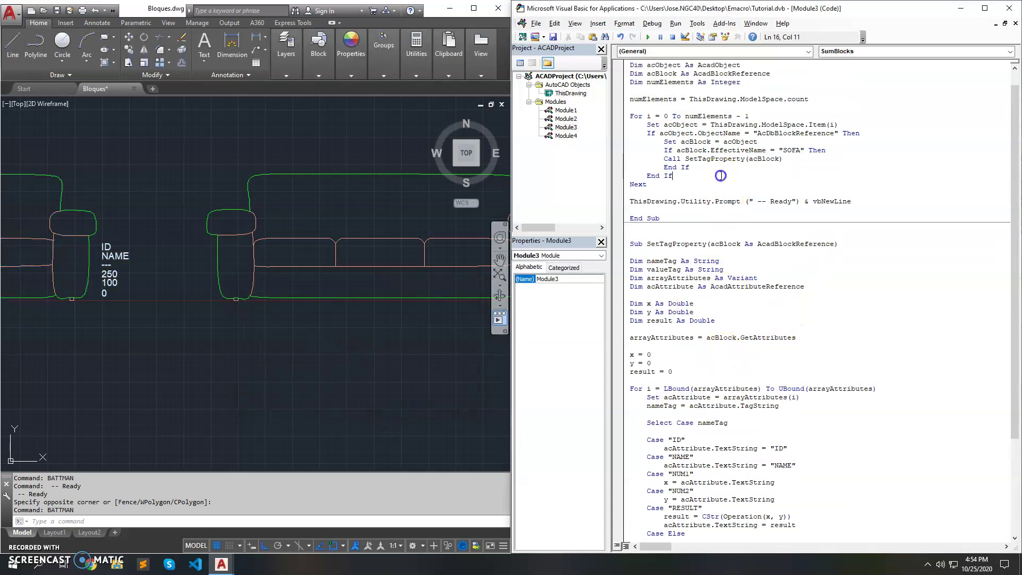
- Rerun SumBlocks and zoom to extents to confirm sofa totals of 25000 and 200
{"action": "left_click", "coordinate": [649, 37]}
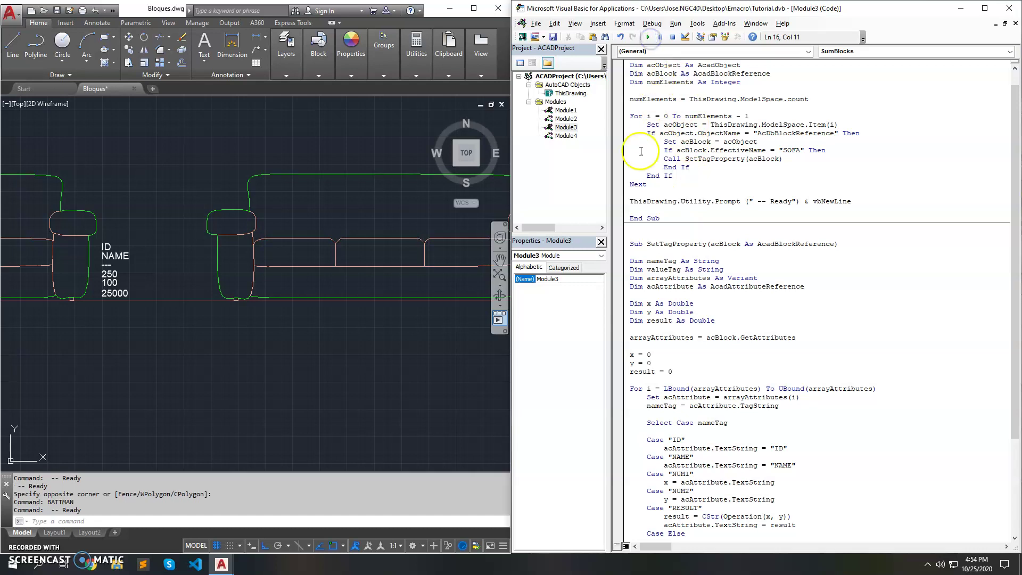
{"action": "scroll", "coordinate": [370, 335], "scroll_direction": "down", "scroll_amount": 2}
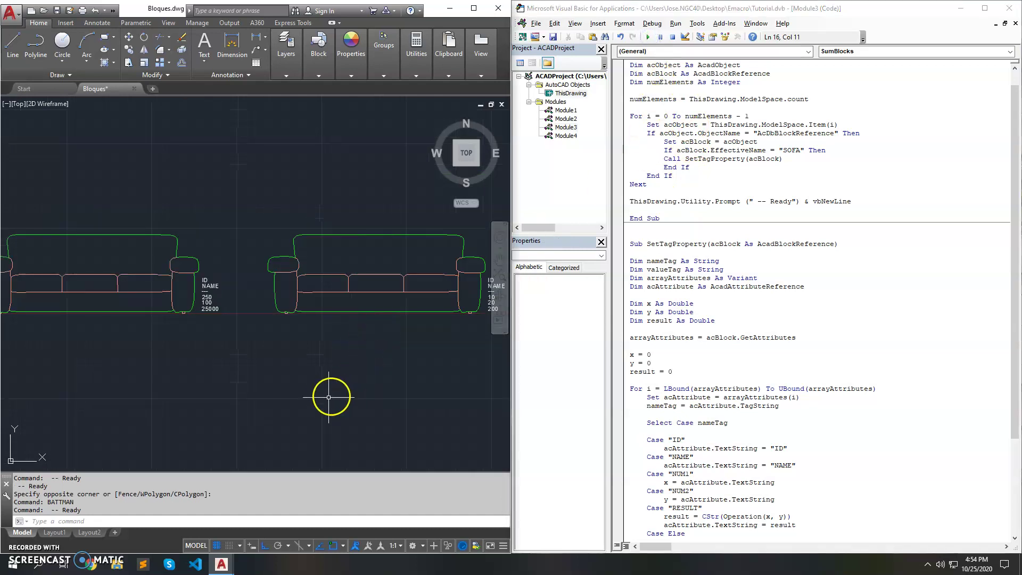
{"action": "left_click", "coordinate": [328, 398]}
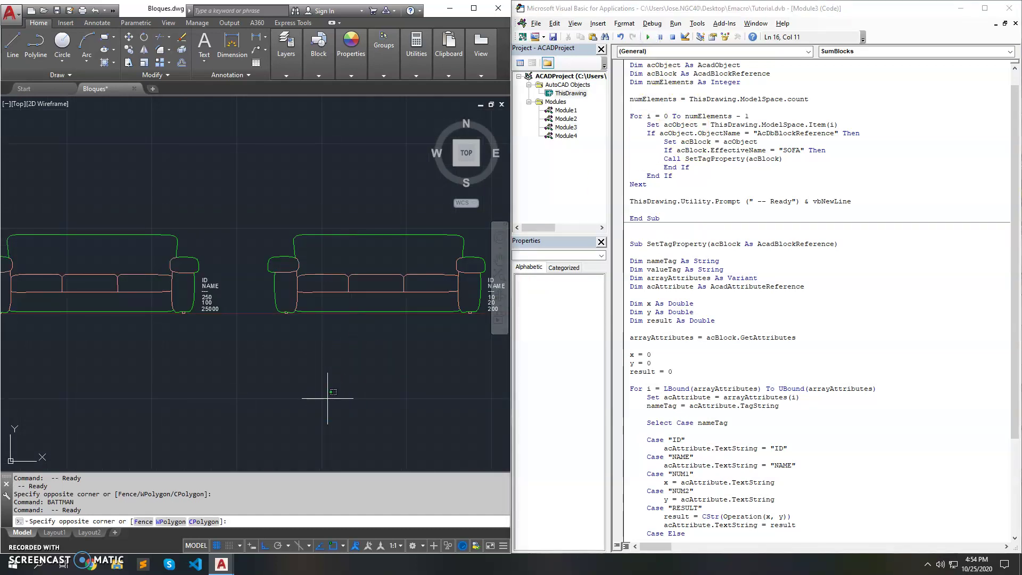
{"action": "left_click", "coordinate": [708, 201]}
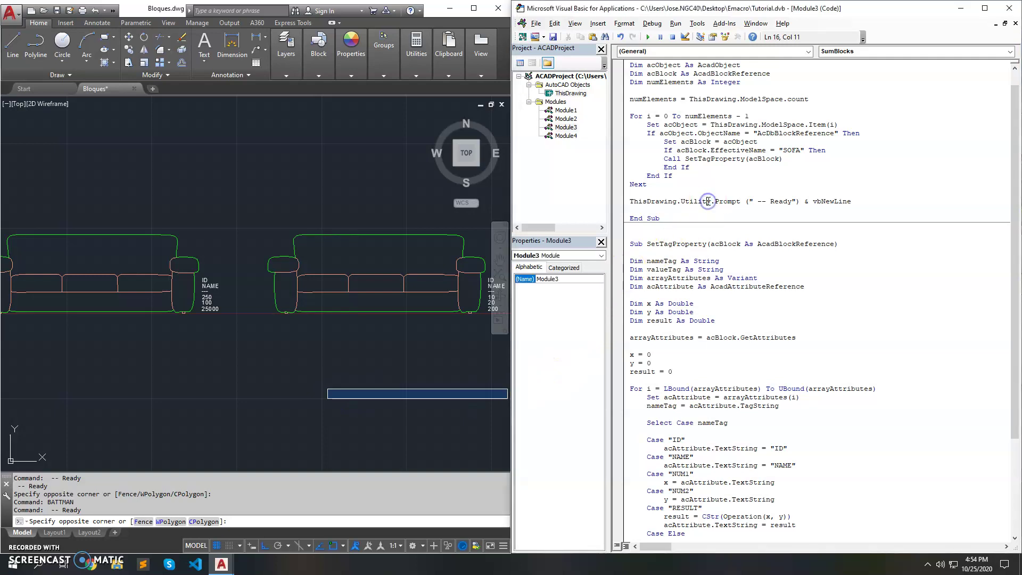
{"action": "left_click", "coordinate": [346, 380]}
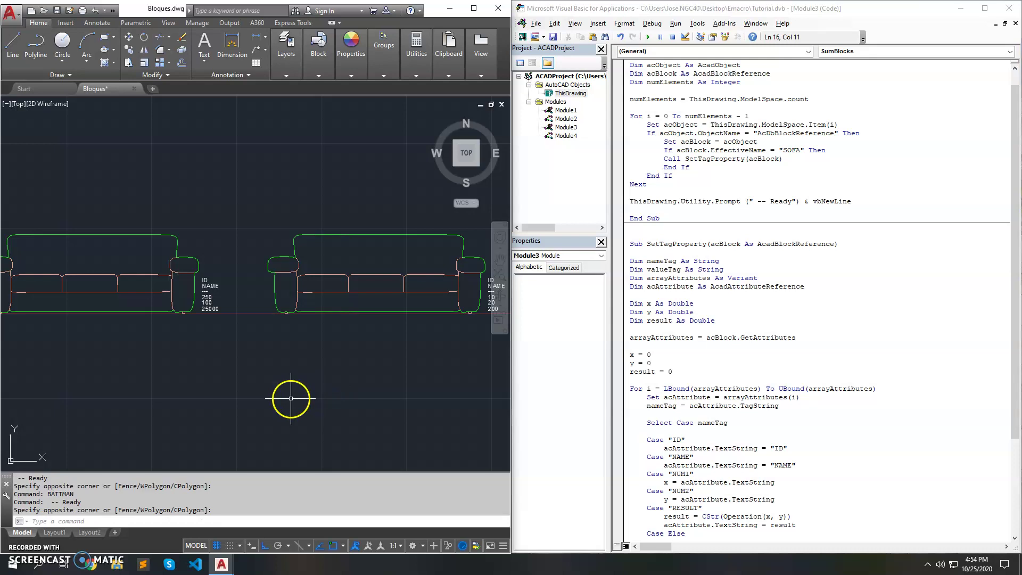
{"action": "left_click", "coordinate": [295, 395]}
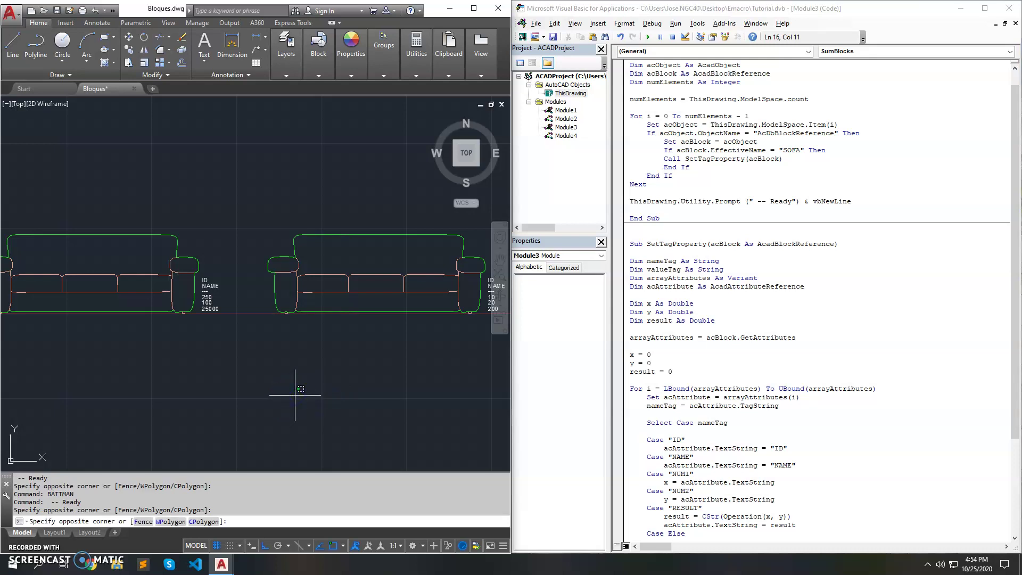
{"action": "scroll", "coordinate": [295, 395], "scroll_direction": "up", "scroll_amount": 2}
{"action": "left_click", "coordinate": [297, 376]}
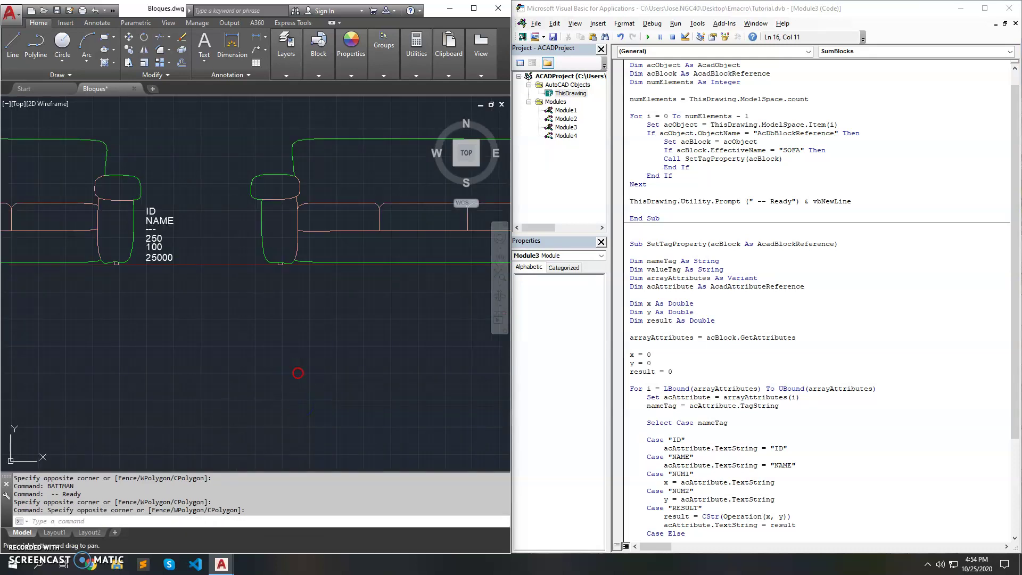
{"action": "middle_click", "coordinate": [301, 374]}
{"action": "middle_click", "coordinate": [301, 374]}
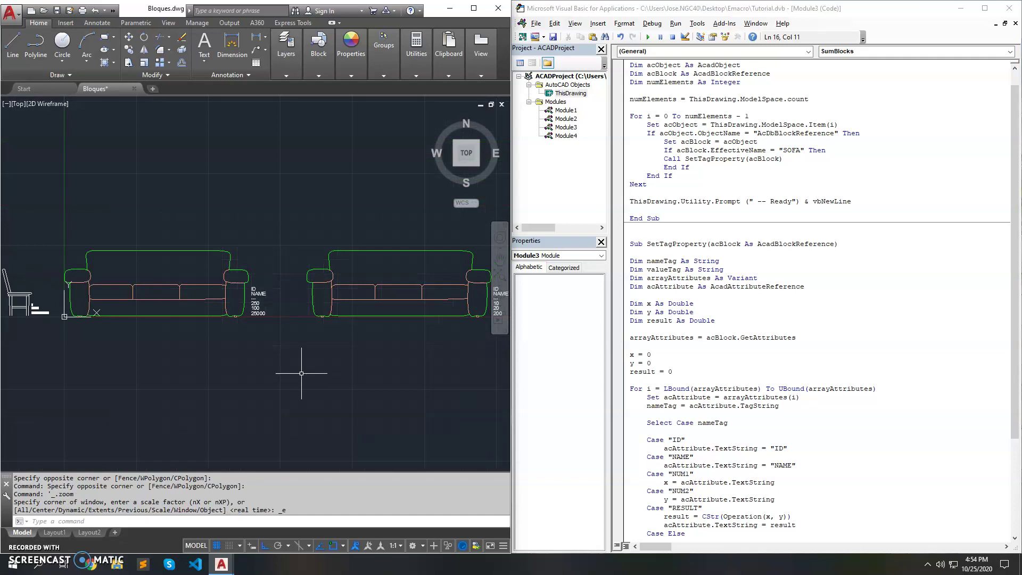